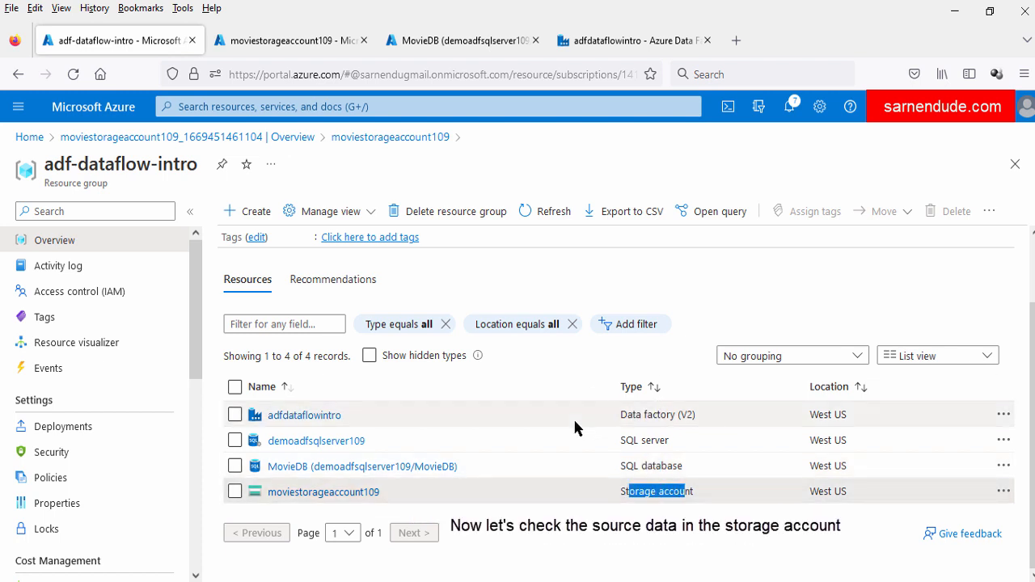
Open movie.csv from the movie container of moviestorageaccount109 and look through its source data
left_click(301, 41)
left_click(61, 478)
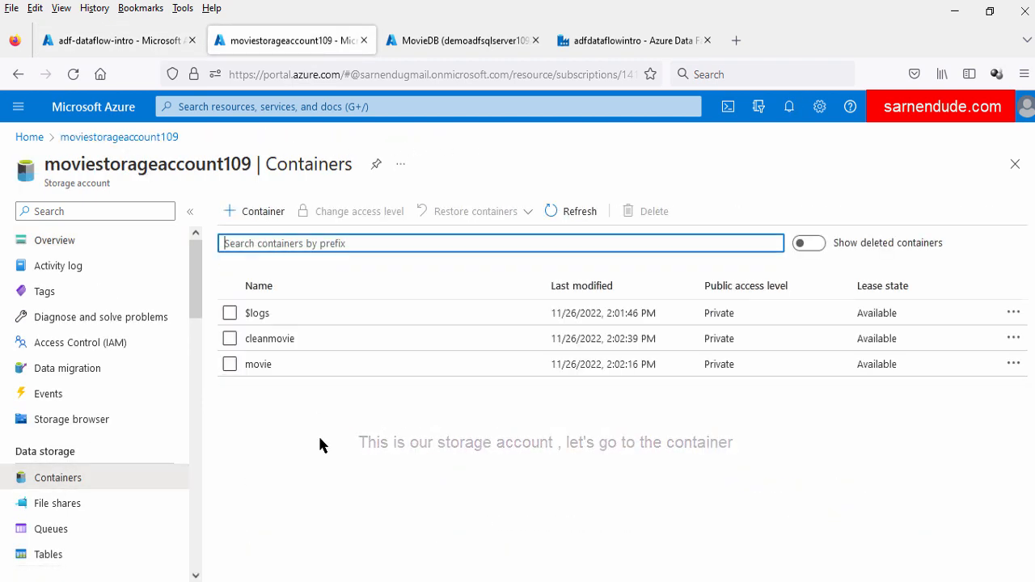
left_click(265, 366)
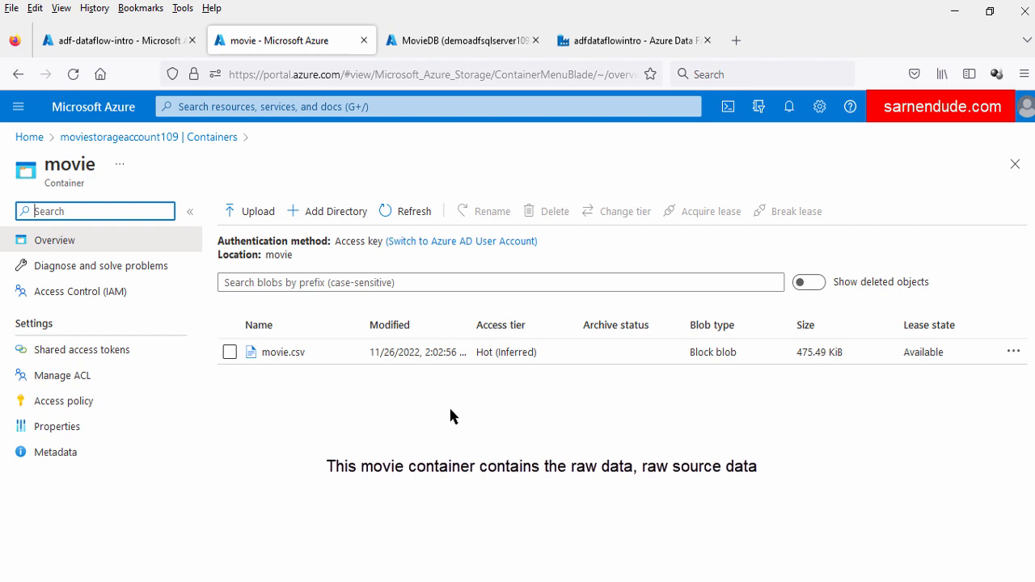
left_click(283, 354)
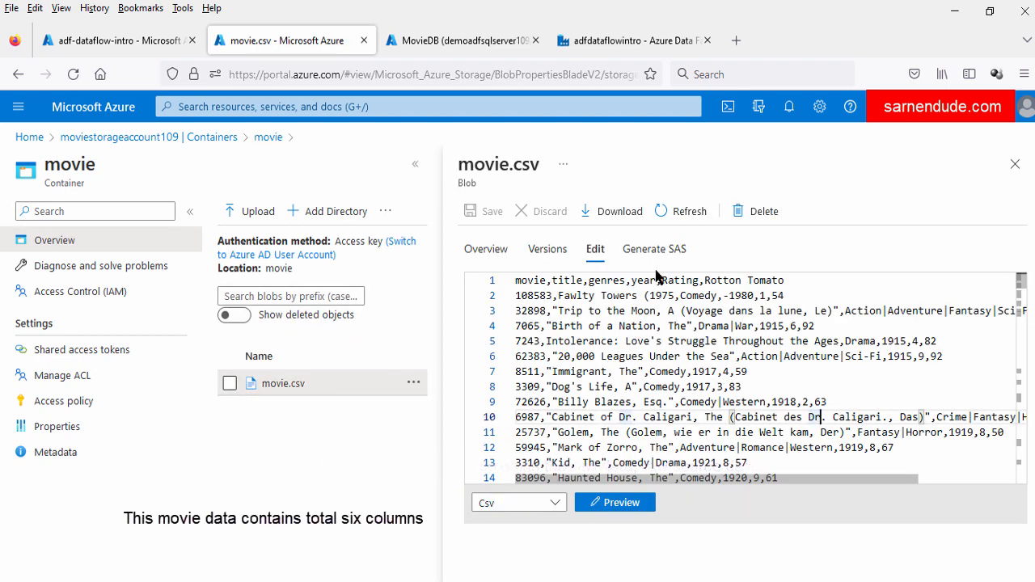
scroll(625, 381, "down", 3)
scroll(625, 381, "down", 1)
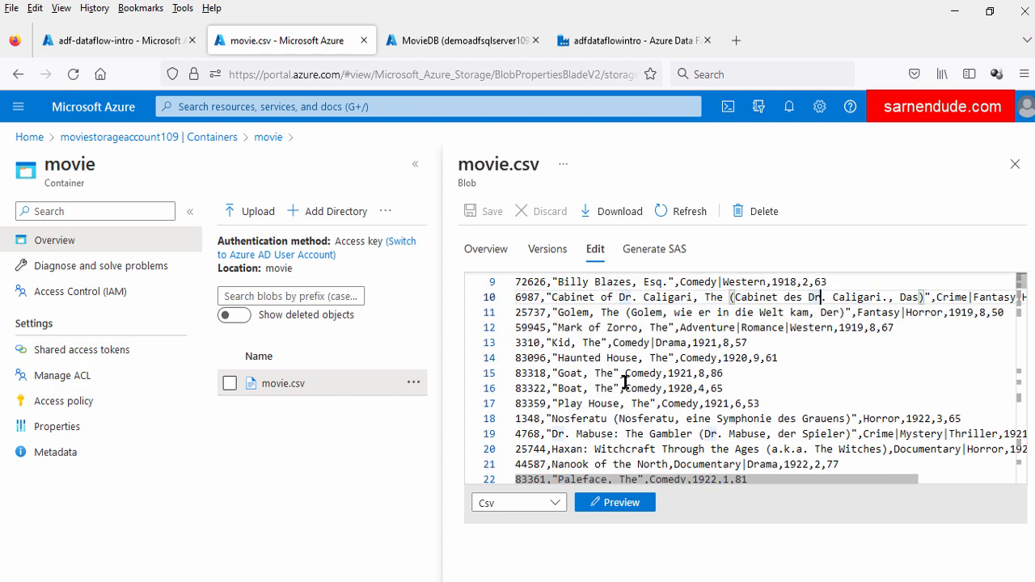
scroll(625, 381, "up", 4)
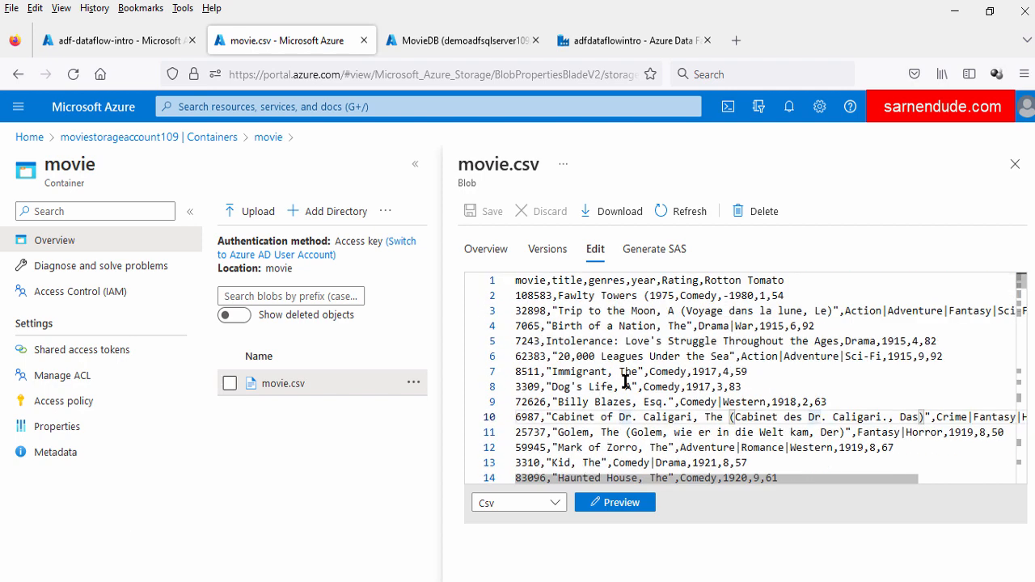
Return to the storage account's container list and open the cleanmovie container to check its contents
left_click(212, 136)
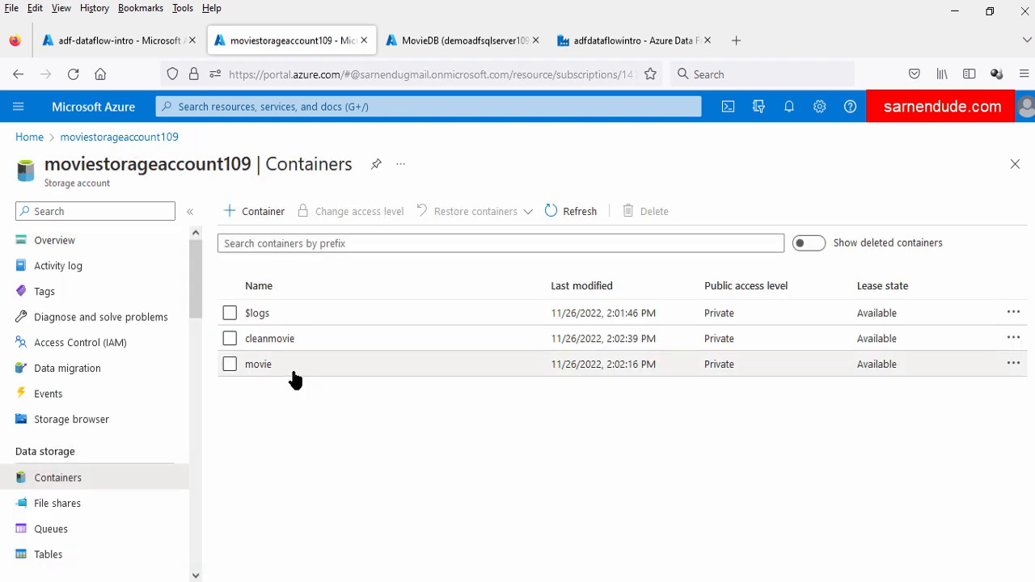
left_click(269, 341)
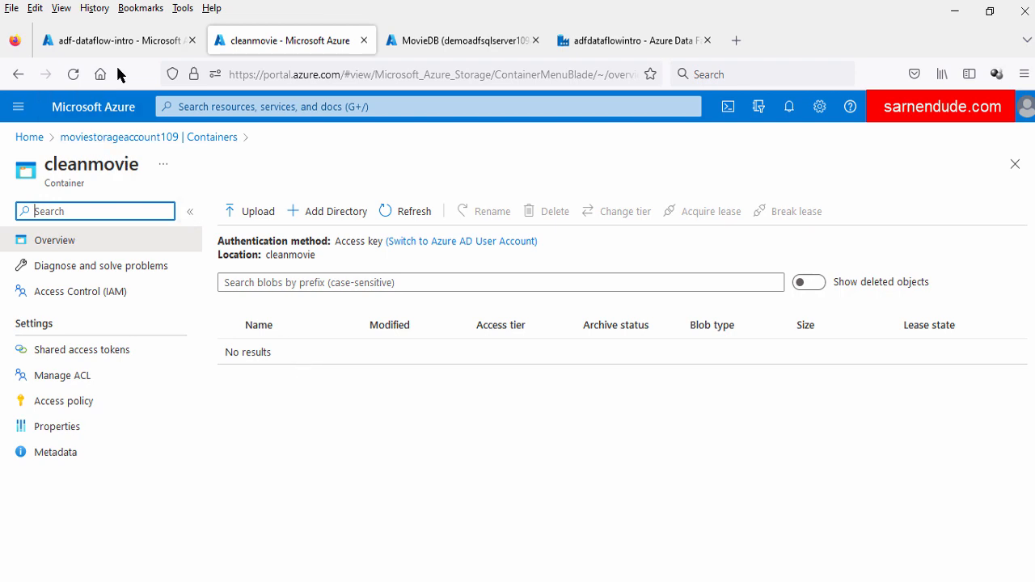
Switch to the MovieDB query editor and examine the SELECT query on the dbo.Movie table
left_click(133, 39)
left_click(461, 40)
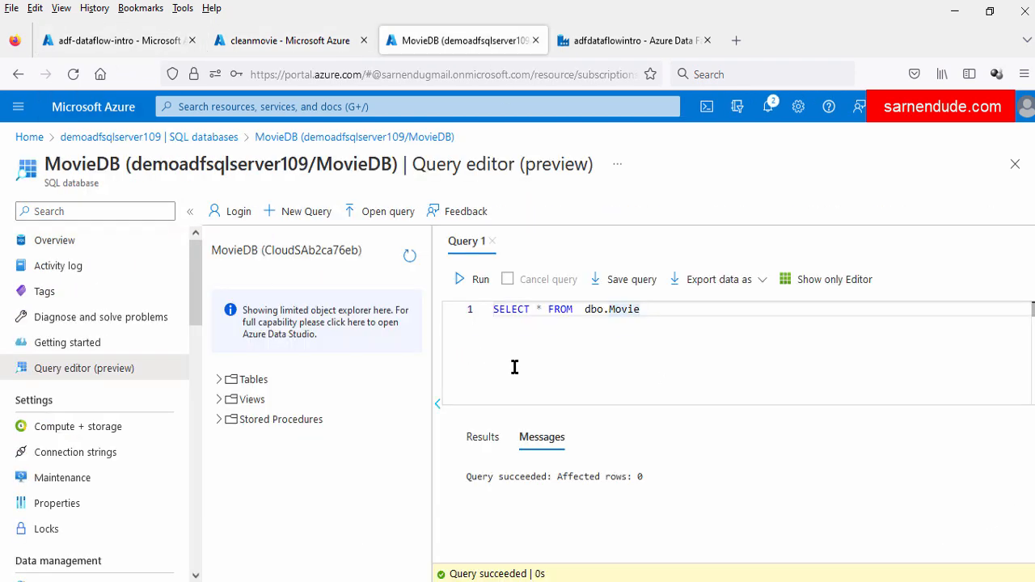
double_click(235, 250)
left_click(576, 335)
double_click(626, 313)
left_click(626, 339)
In the adfdataflowintro data factory's linked services, review AzureBlobLinkedService, test its connection and close it without changes
left_click(610, 44)
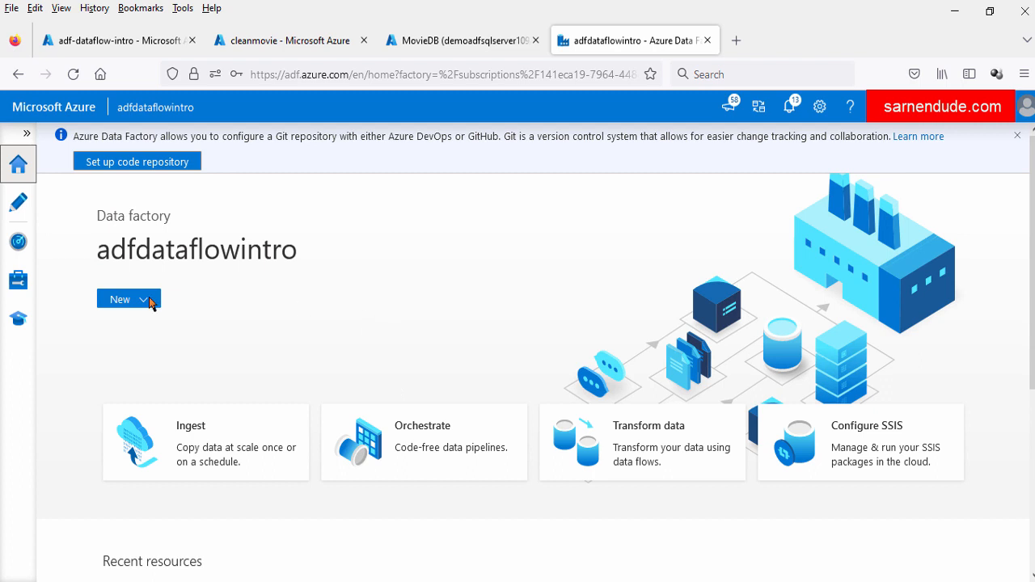
left_click(18, 279)
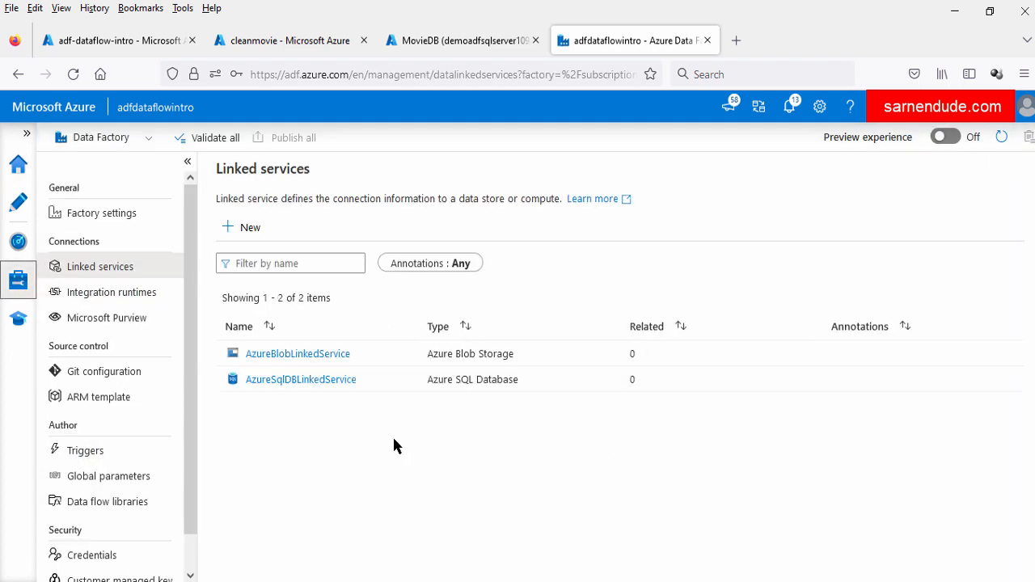
left_click(329, 357)
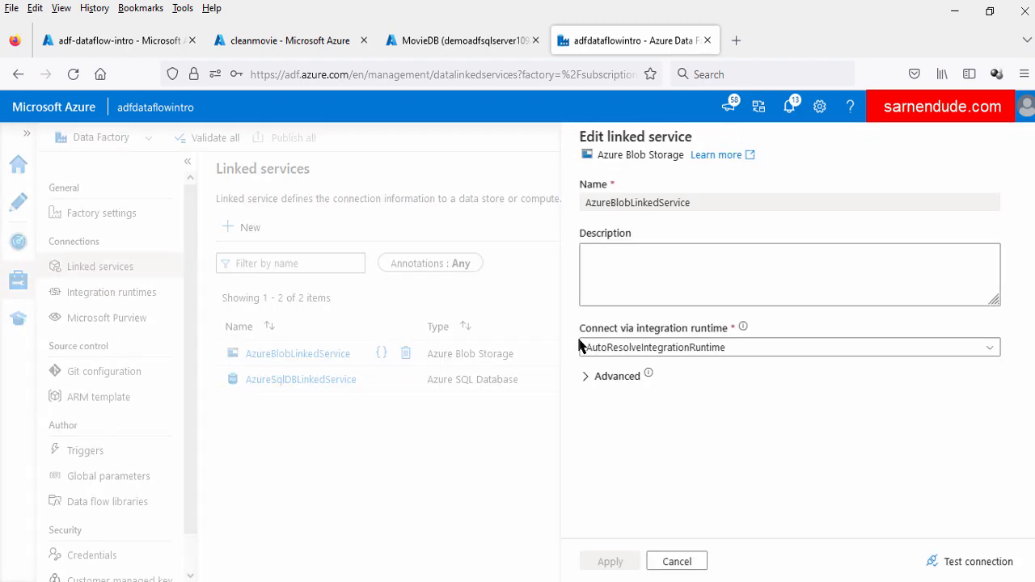
scroll(1005, 339, "down", 3)
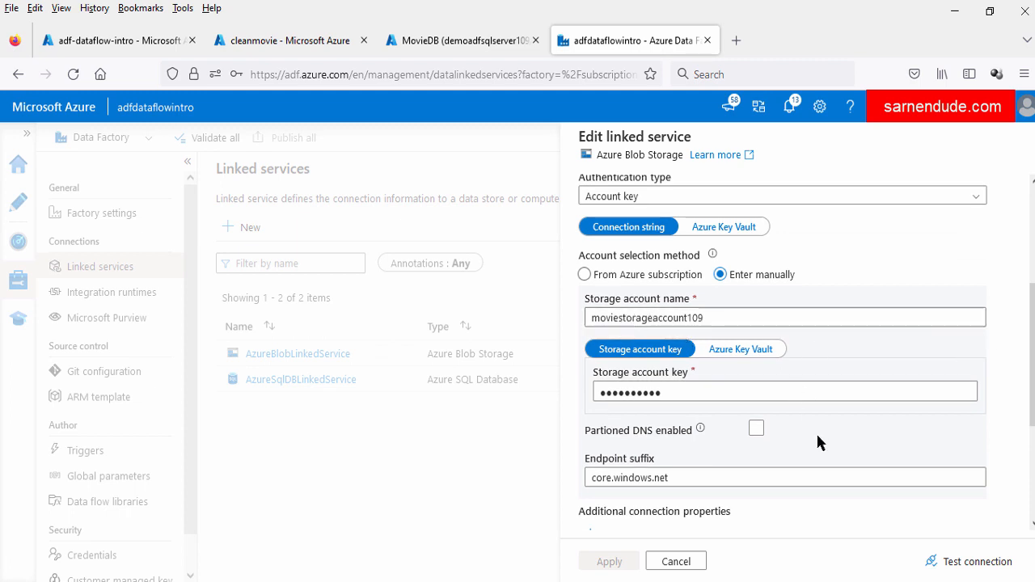
scroll(874, 478, "down", 2)
left_click(930, 561)
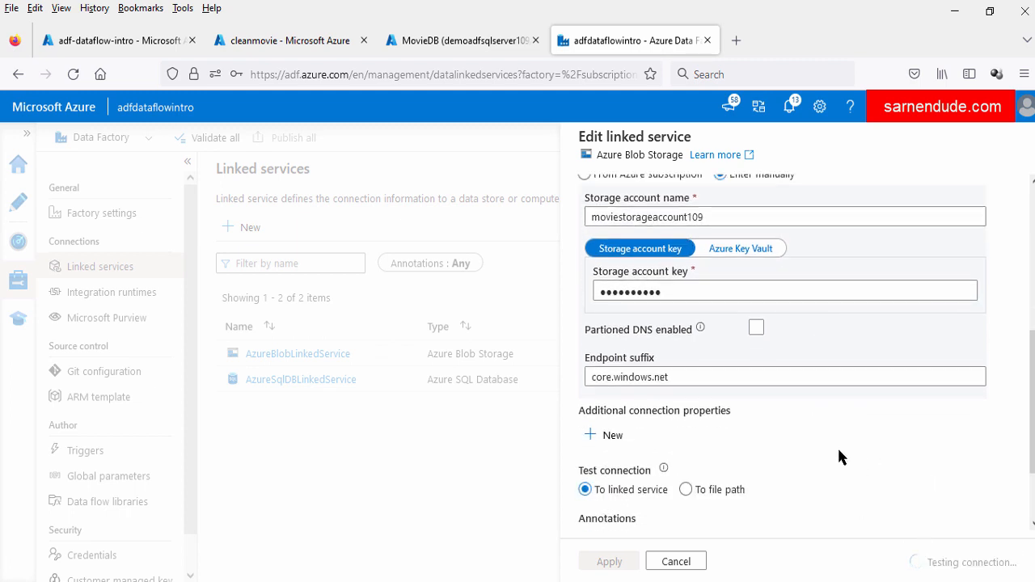
left_click(699, 561)
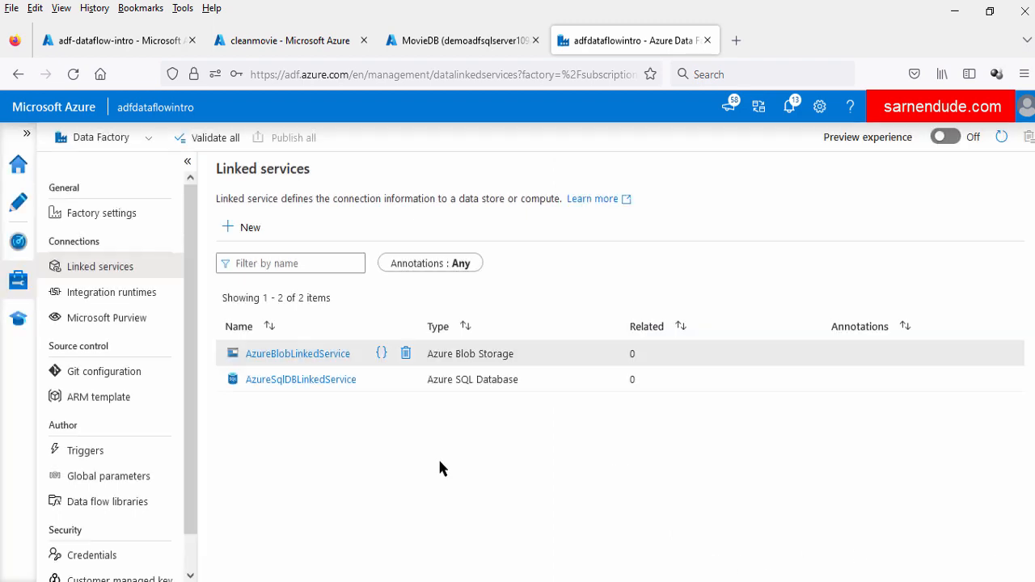
Review the AzureSqlDBLinkedService settings, test its connection and close it without changes
left_click(312, 380)
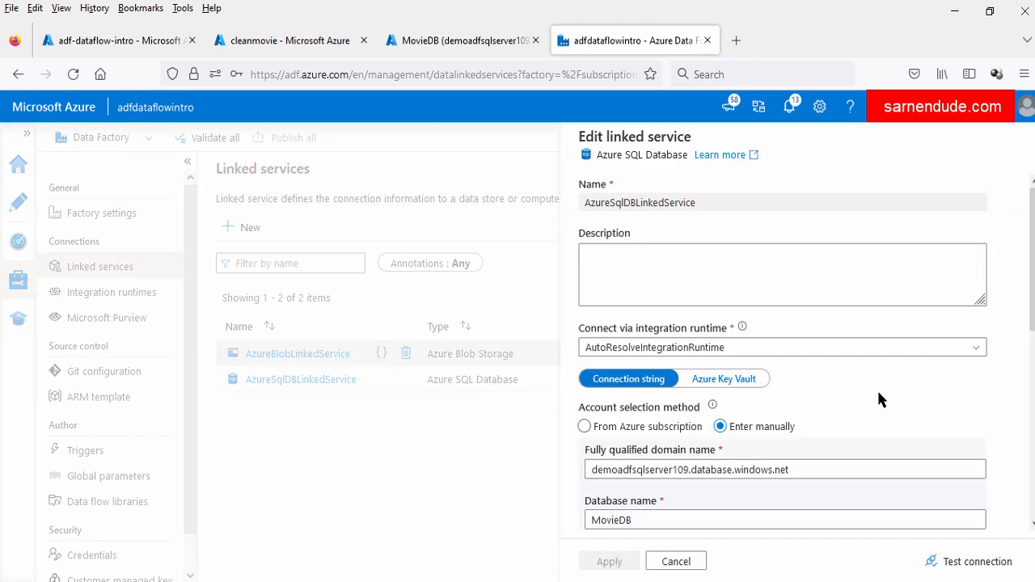
scroll(877, 387, "down", 3)
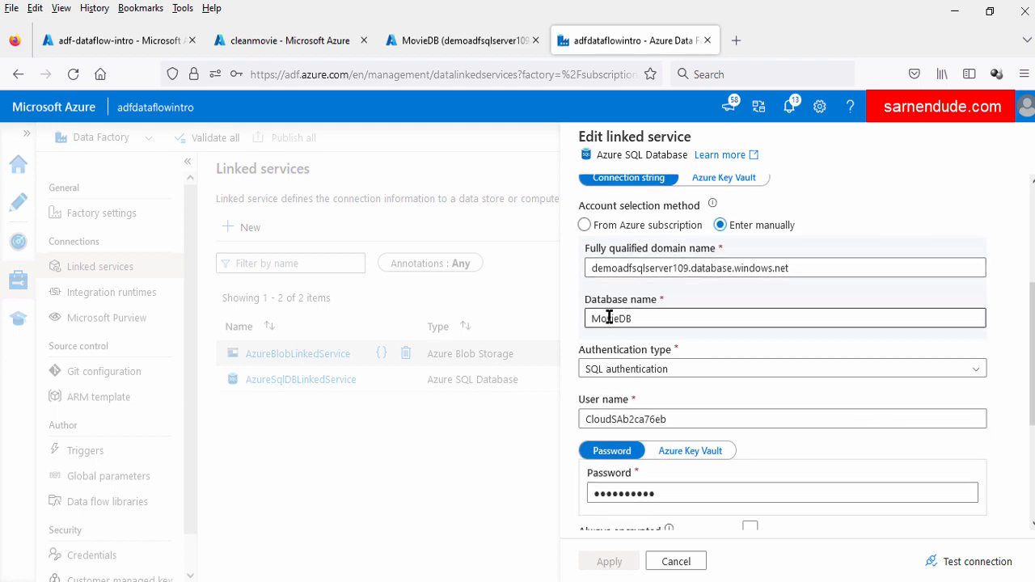
scroll(813, 413, "down", 2)
left_click(949, 560)
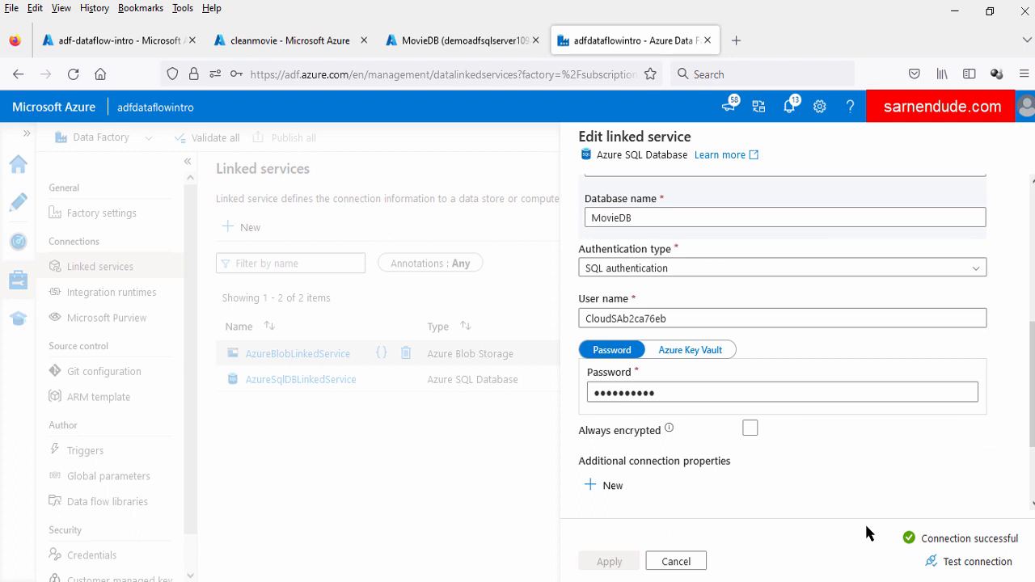
left_click(686, 562)
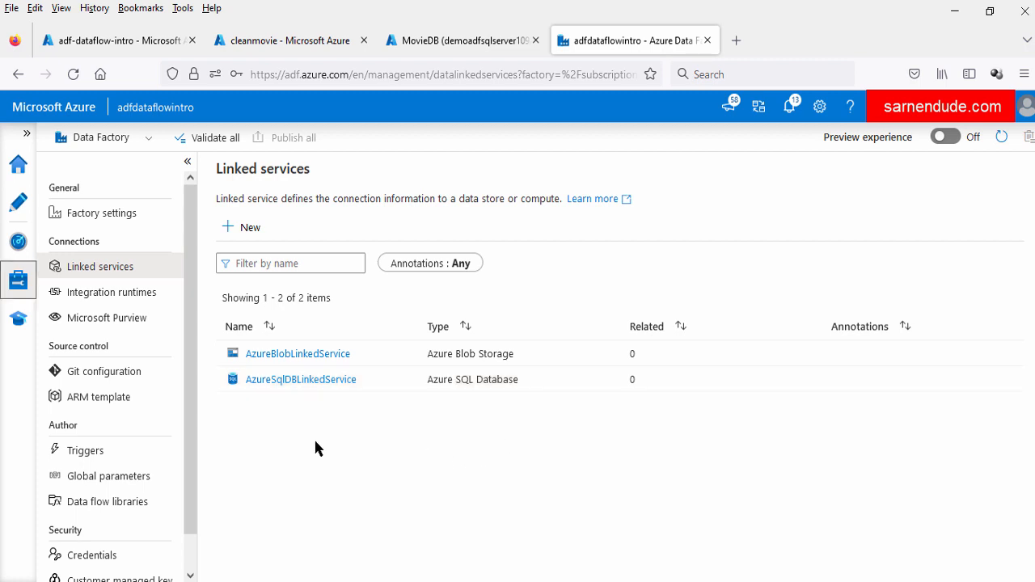
Start a new dataset in the factory's authoring area using Azure Blob Storage with the DelimitedText format
left_click(18, 206)
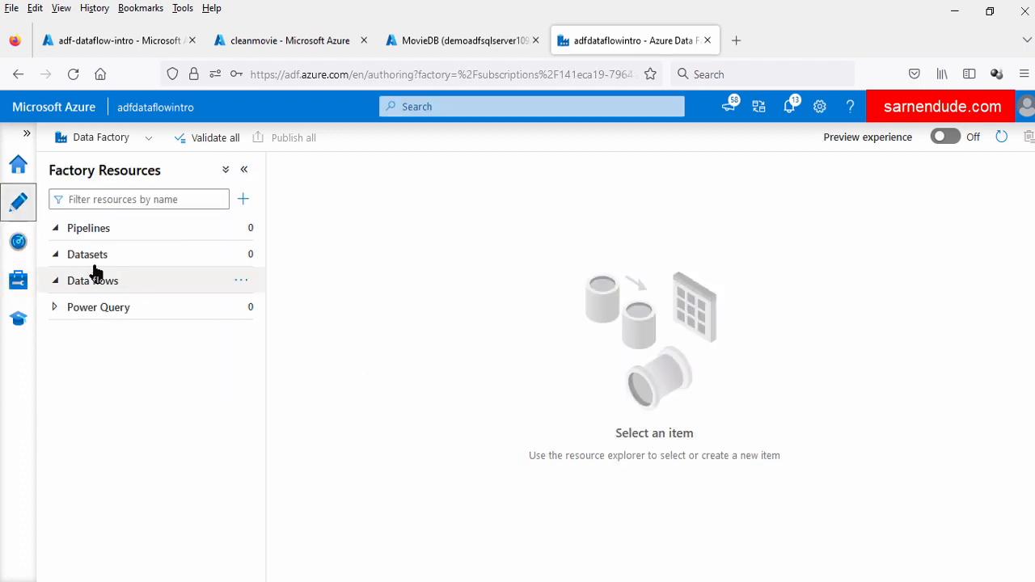
left_click(241, 257)
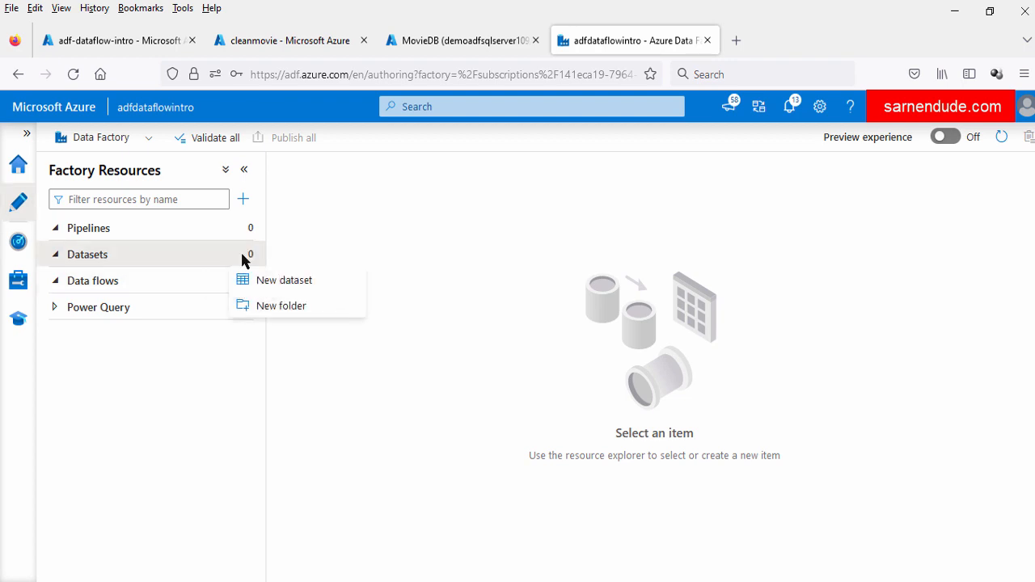
left_click(281, 283)
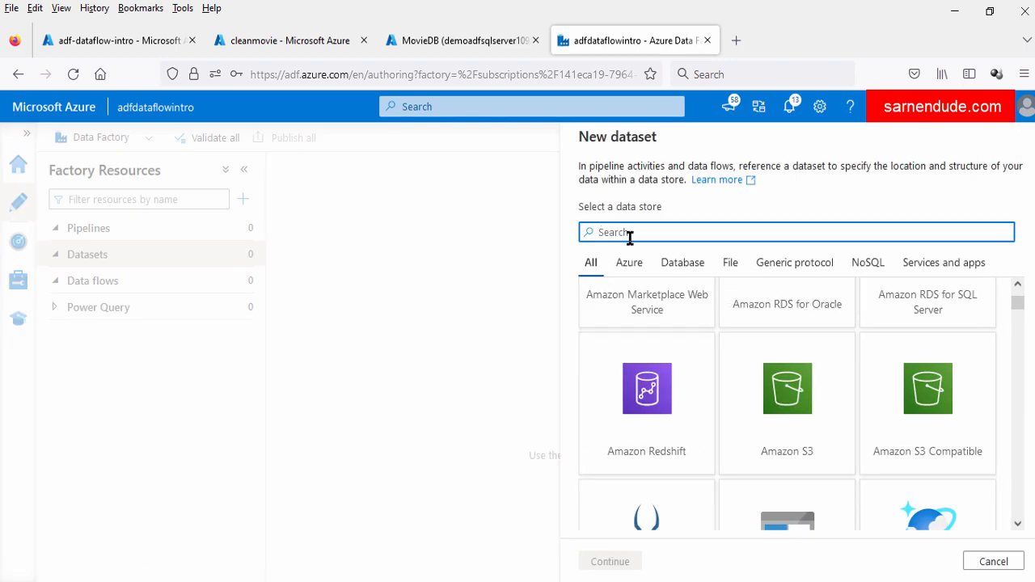
type("blo")
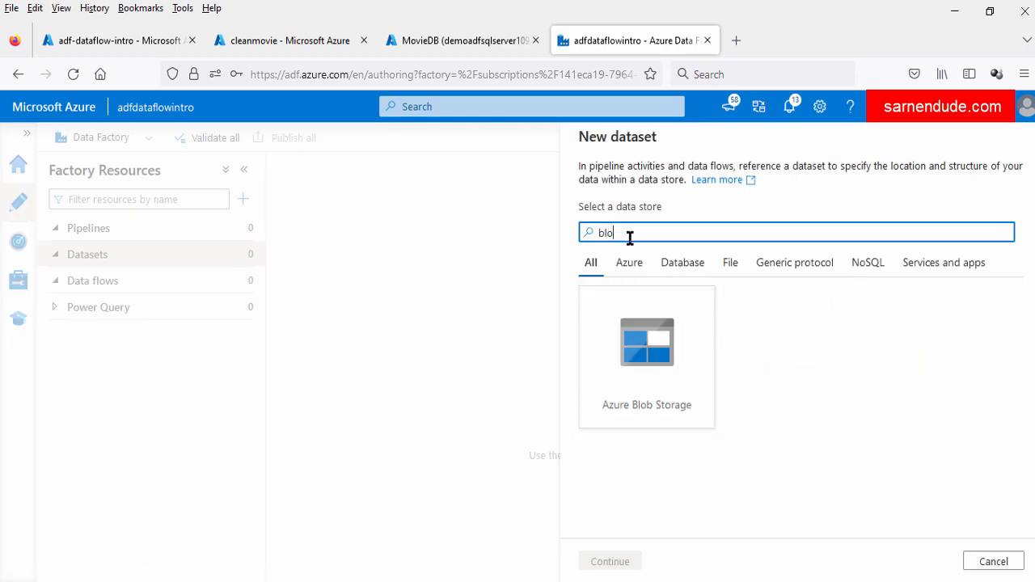
left_click(671, 360)
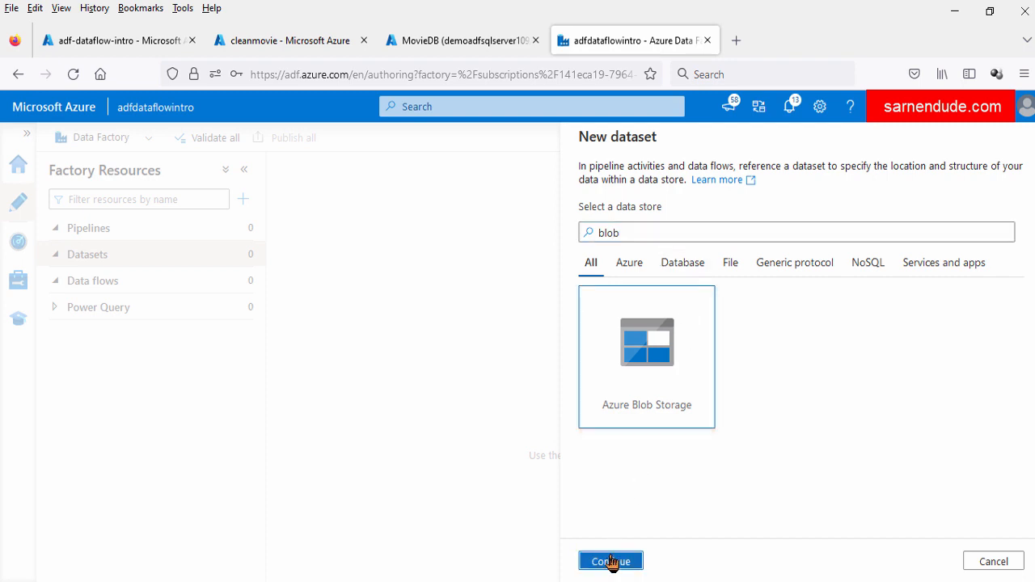
left_click(609, 561)
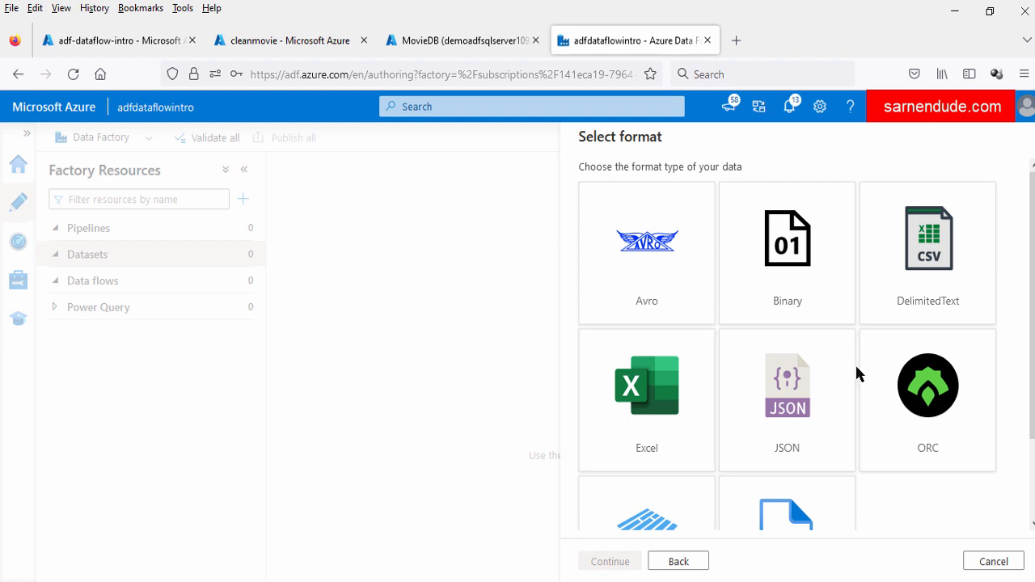
left_click(906, 281)
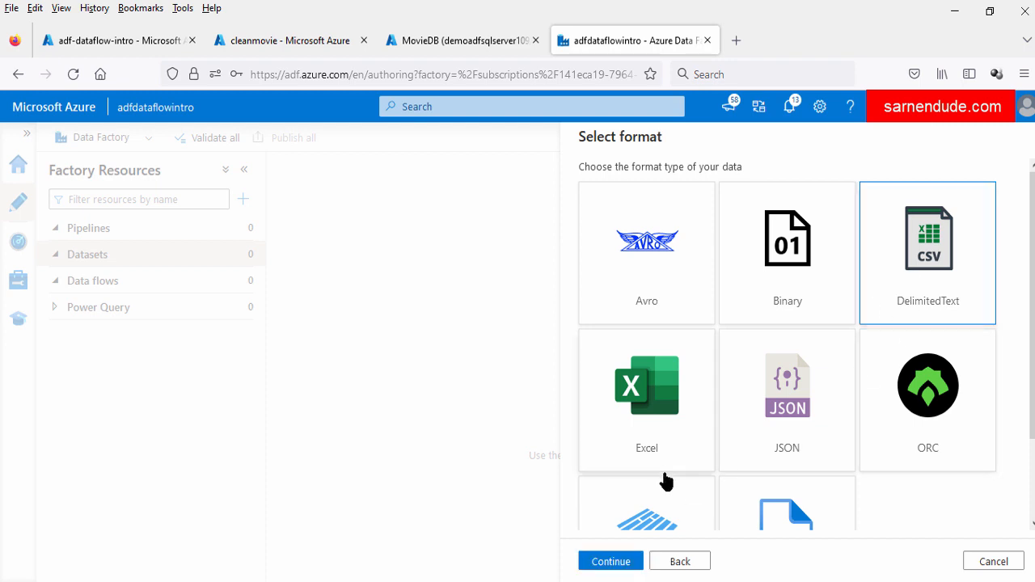
left_click(611, 561)
Name the dataset SourceMovieDS and assign AzureBlobLinkedService as its linked service
left_click(659, 188)
double_click(658, 188)
type("SourceMovieDS")
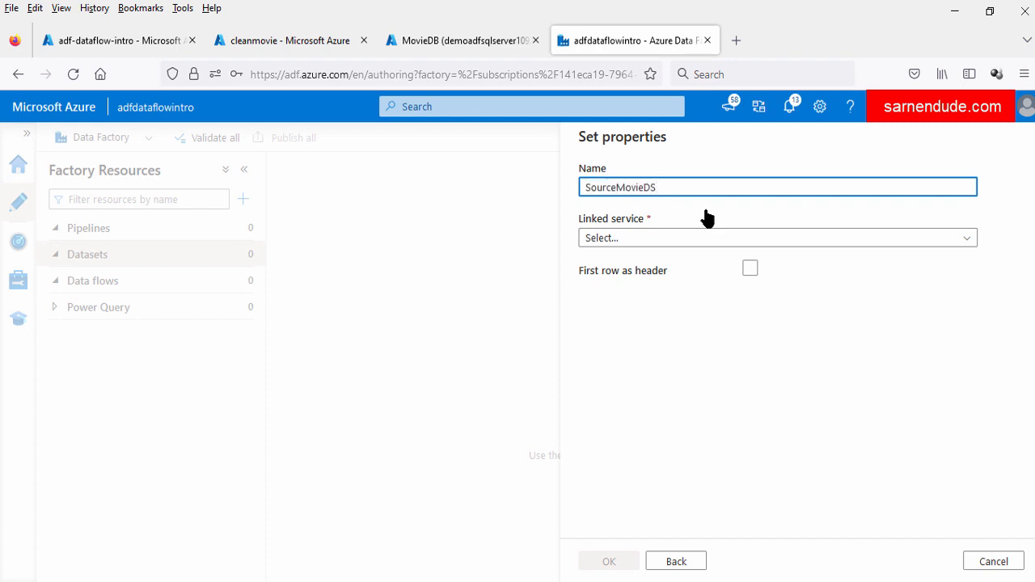
left_click(796, 241)
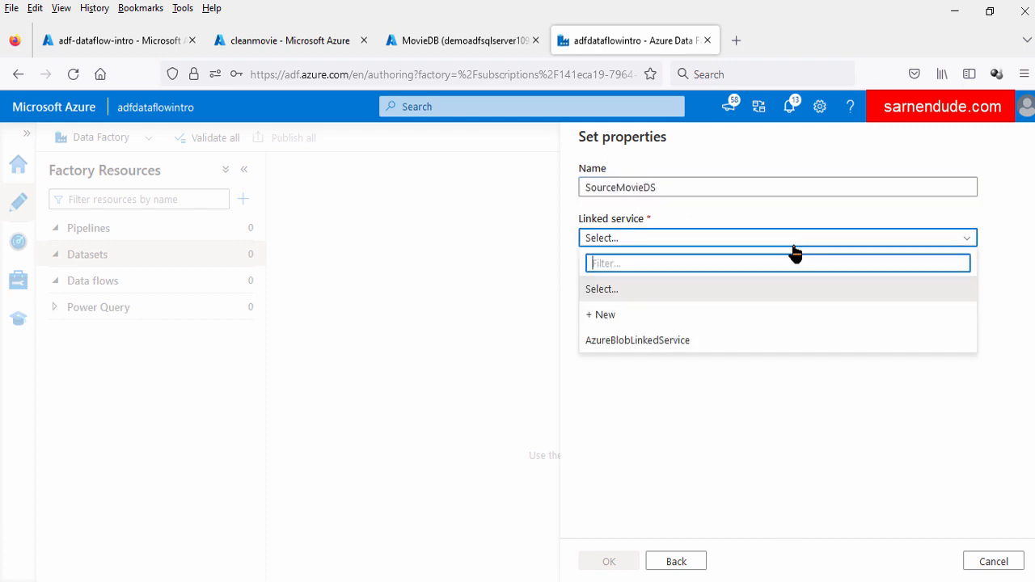
left_click(655, 343)
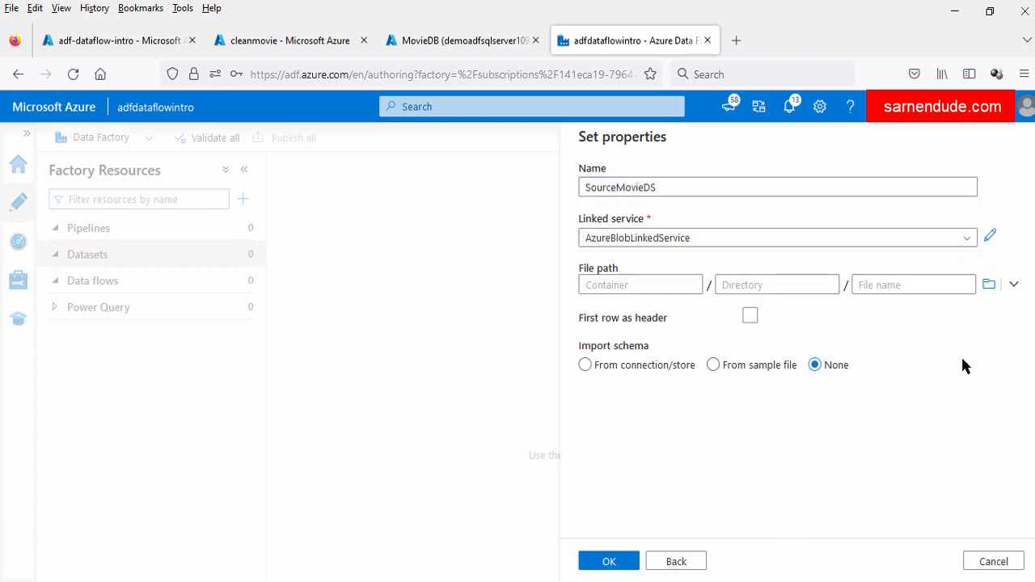
Browse the blob storage and set the dataset's file path to movie.csv in the movie container
left_click(988, 284)
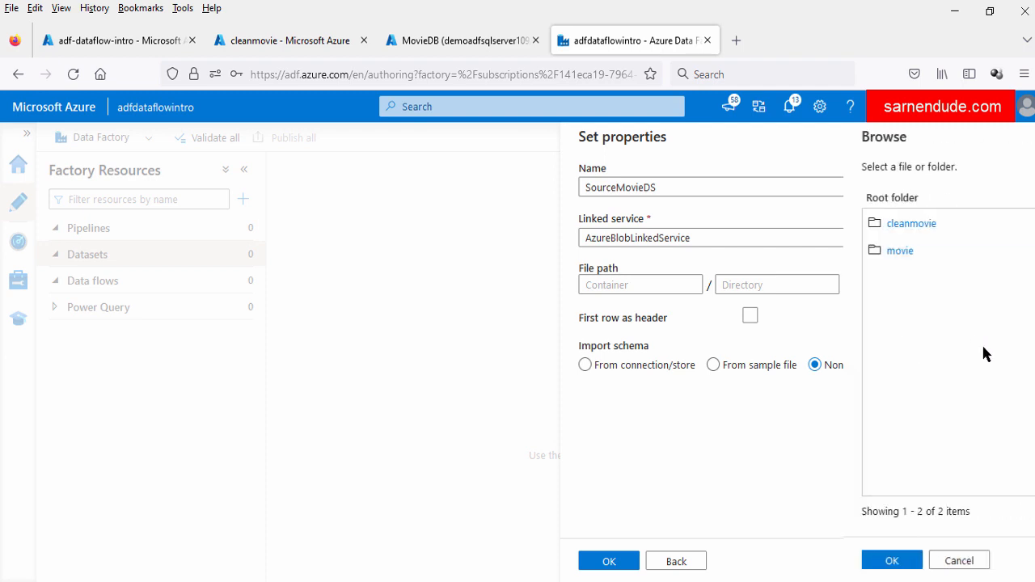
left_click(620, 252)
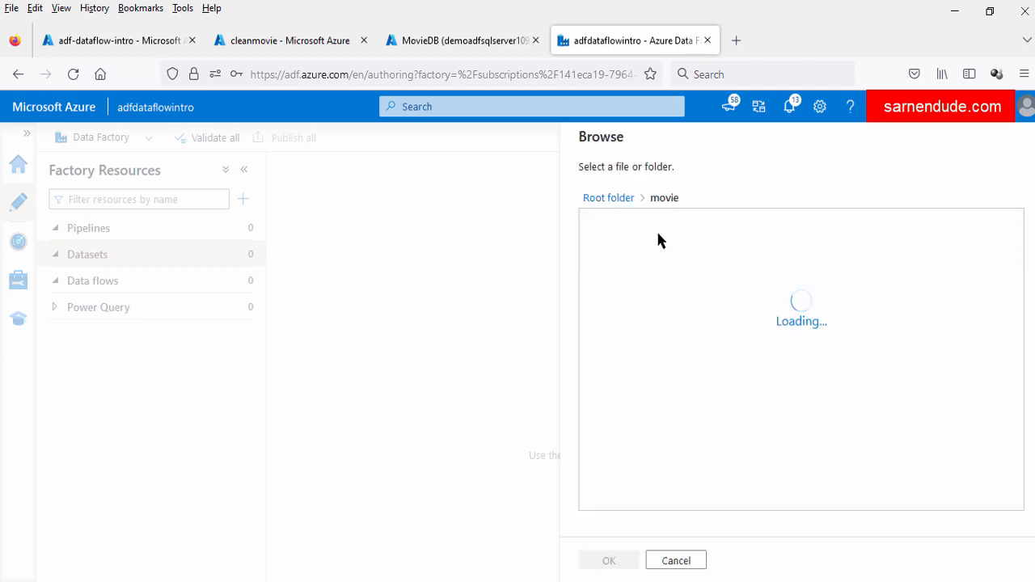
left_click(624, 231)
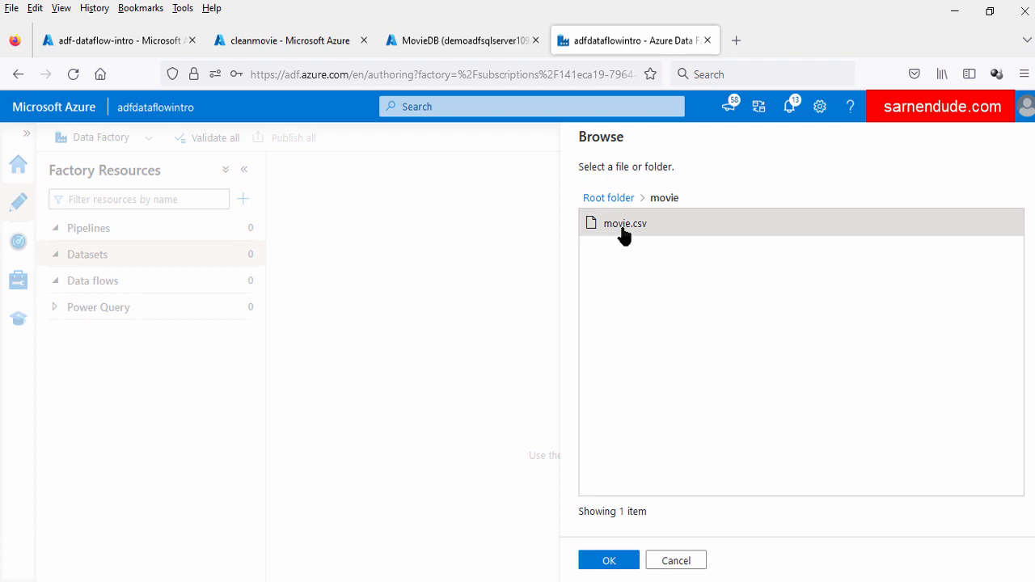
left_click(609, 562)
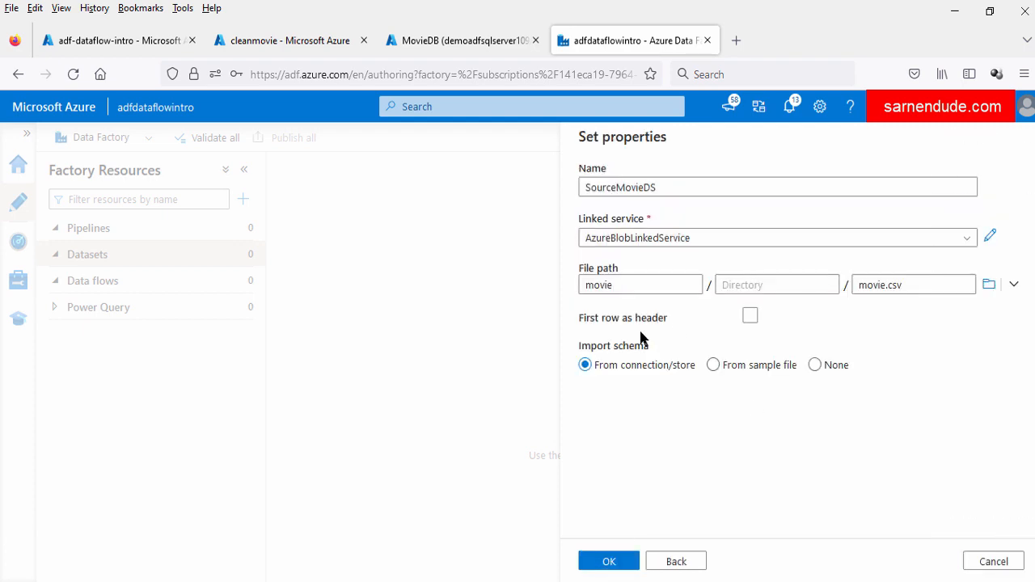
Treat the first row as header and create the dataset with its schema imported from the connection/store
left_click_drag(581, 319, 656, 324)
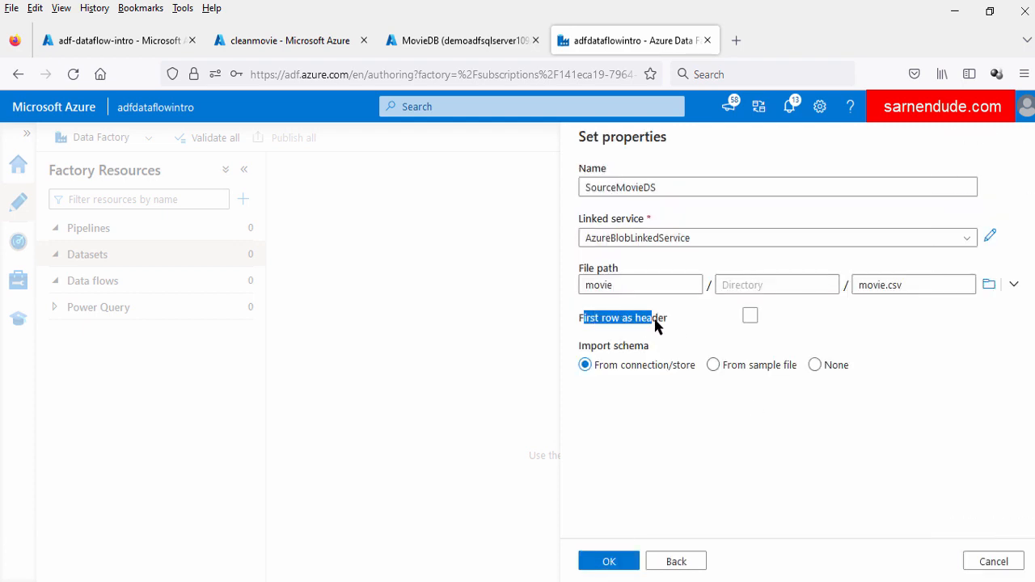
left_click(749, 316)
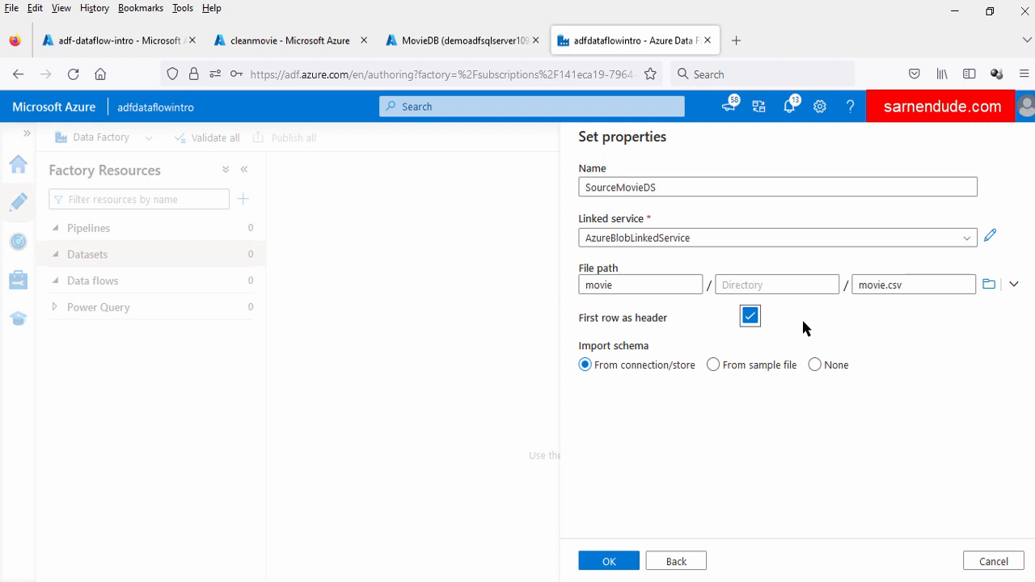
left_click(616, 558)
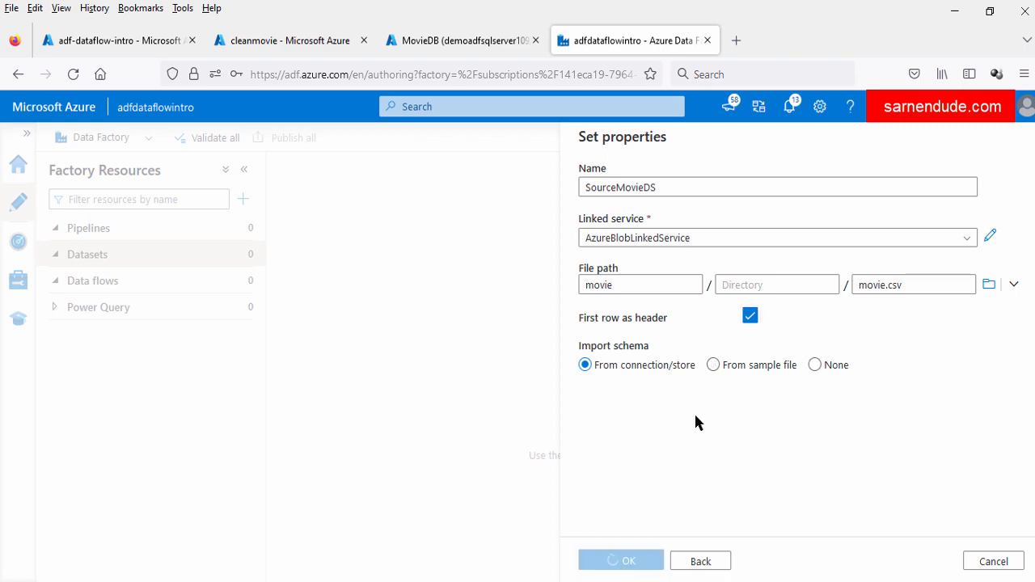
Preview the data of the SourceMovieDS dataset from movie.csv and close the preview
left_click(1005, 200)
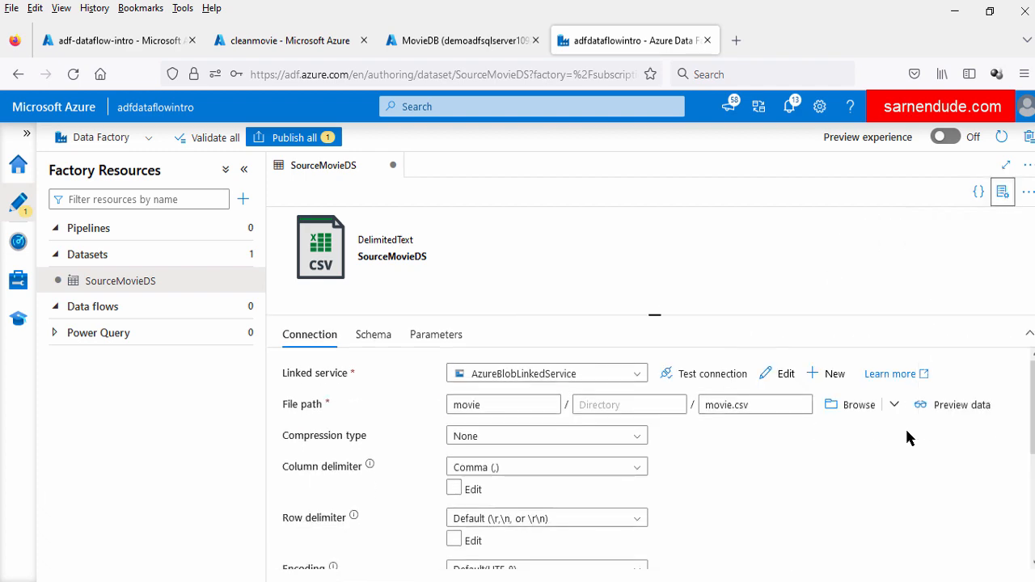
left_click(954, 407)
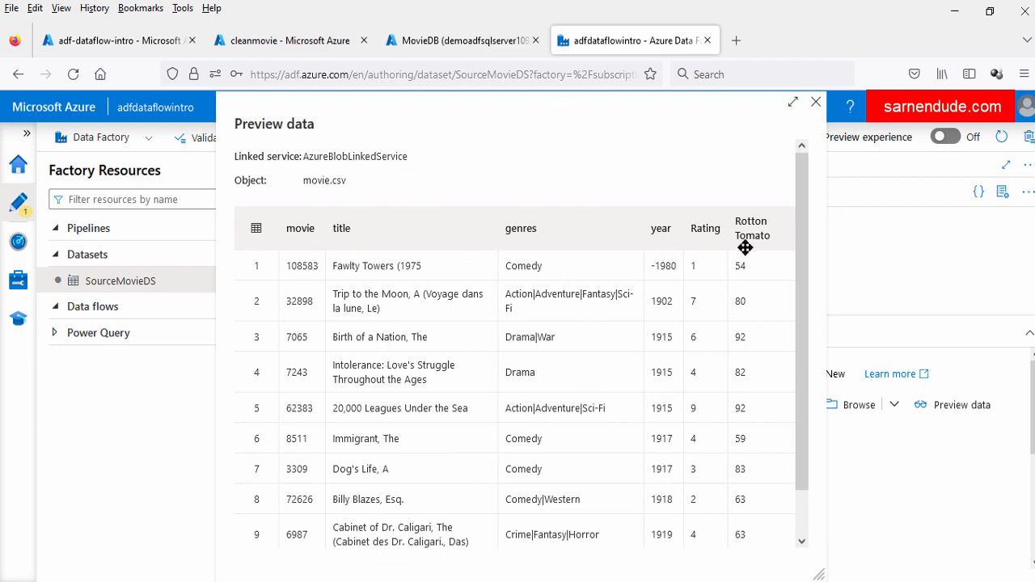
left_click(816, 102)
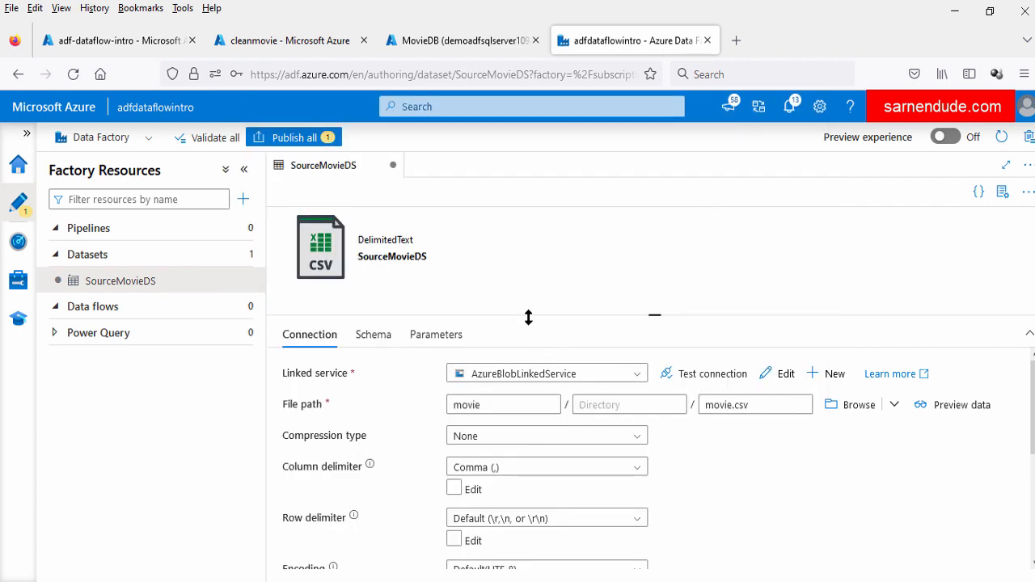
left_click_drag(655, 317, 656, 309)
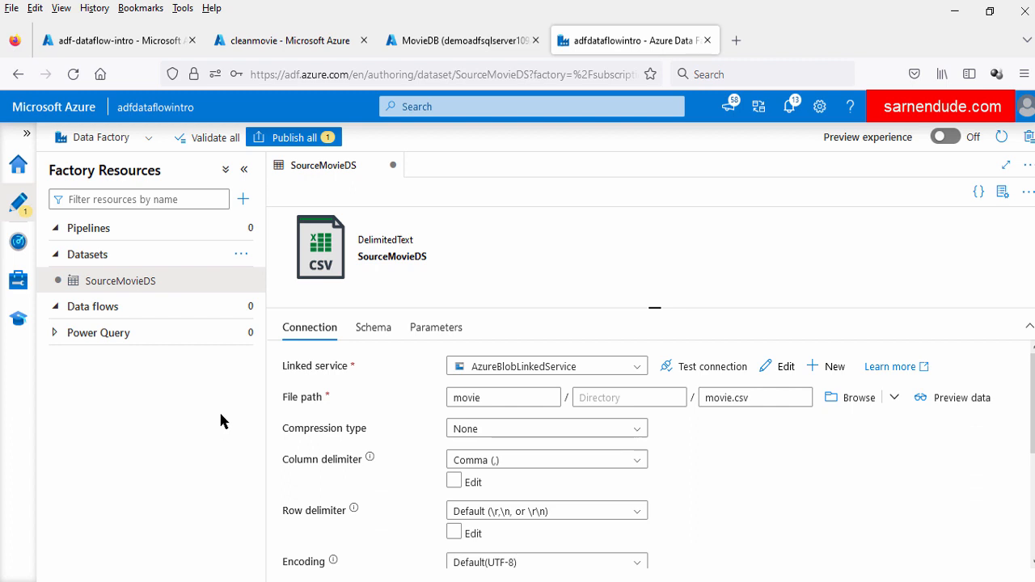
Start another new dataset using Azure Blob Storage with the DelimitedText format
left_click(242, 257)
left_click(263, 280)
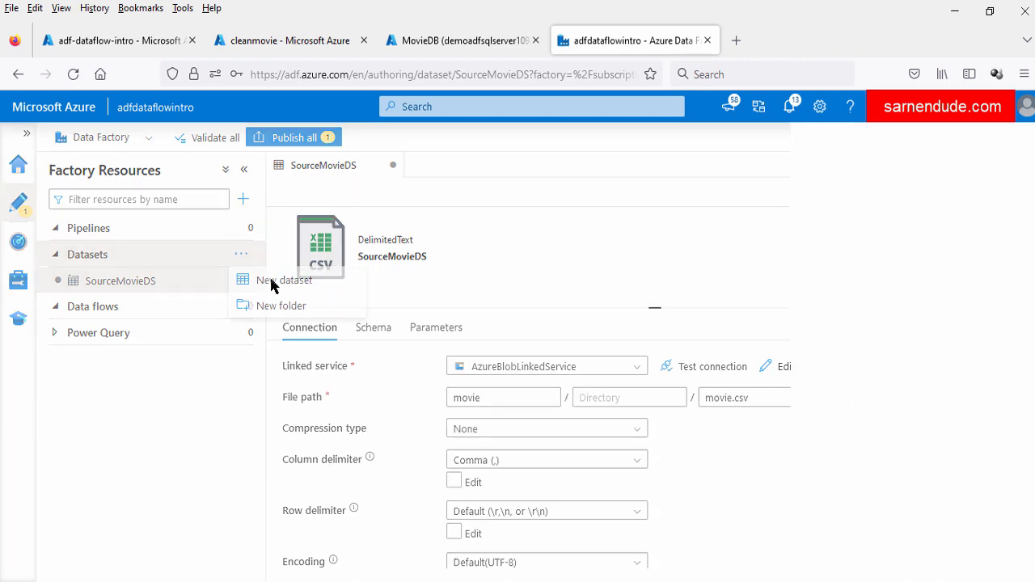
type("BLO")
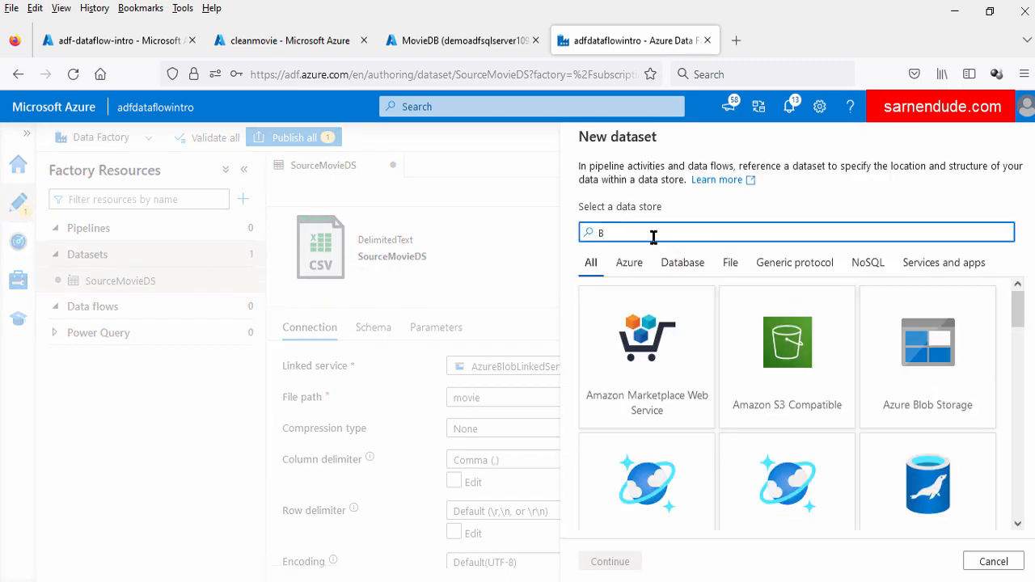
left_click(659, 360)
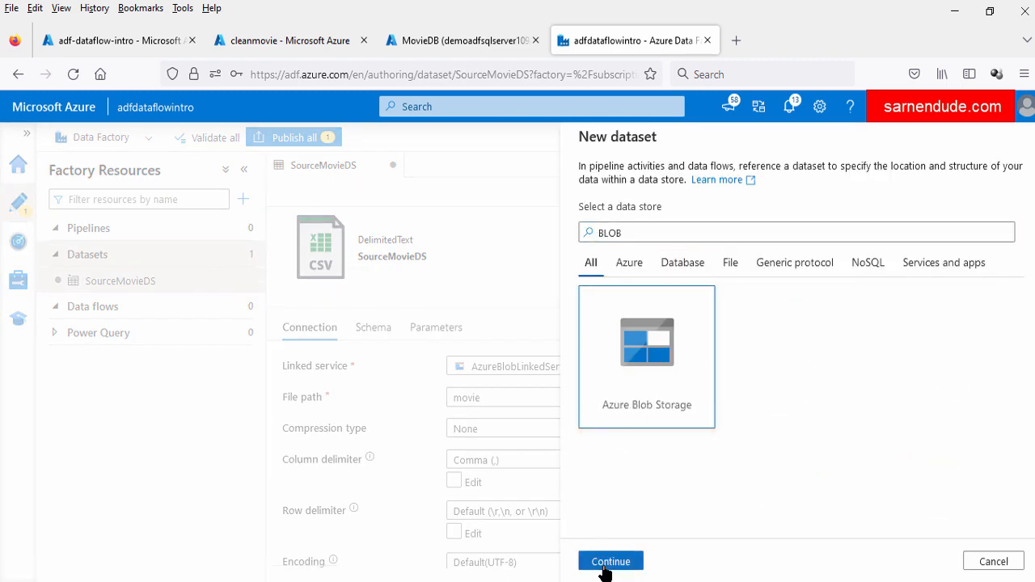
left_click(607, 566)
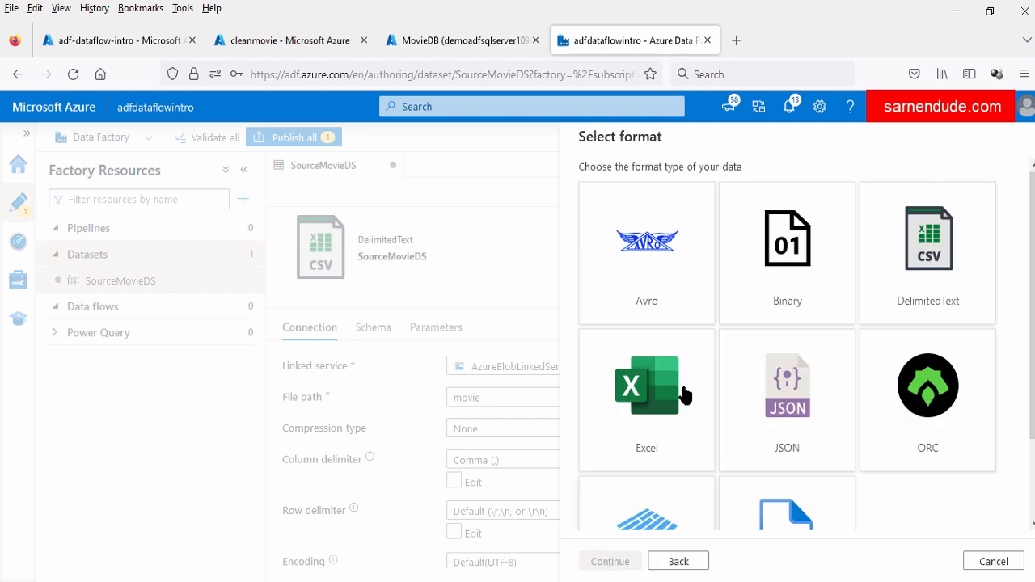
left_click(925, 276)
left_click(608, 560)
Name the new dataset SinkMovieBlobDS and assign AzureBlobLinkedService as its linked service
left_click_drag(671, 188, 548, 191)
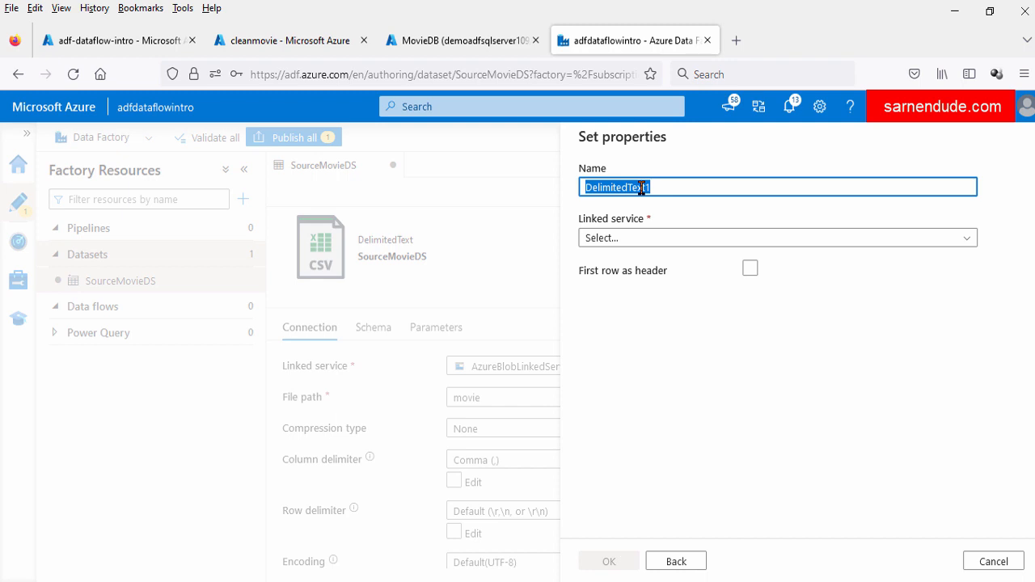
type("SinkMovieBlobDS")
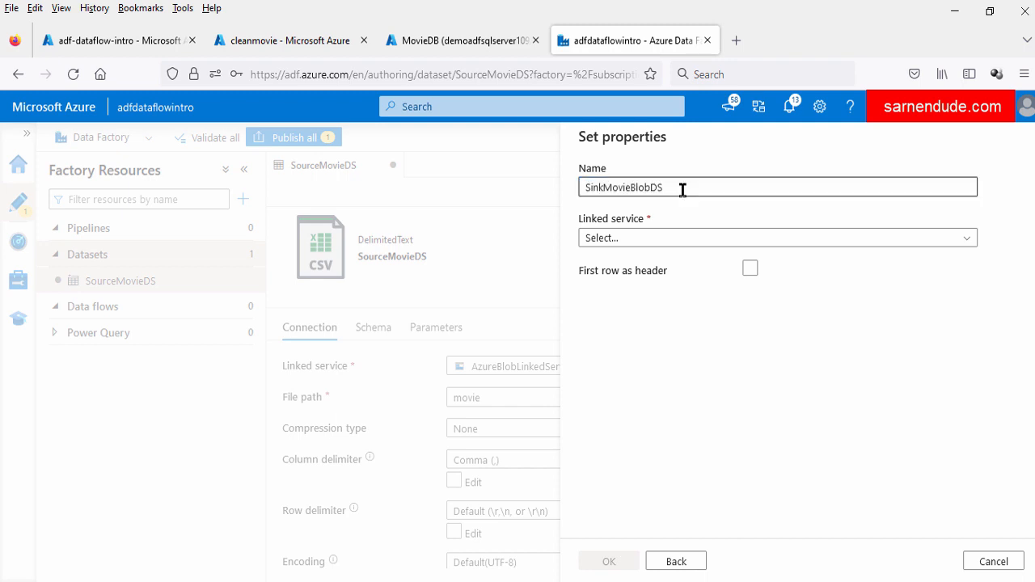
left_click(729, 241)
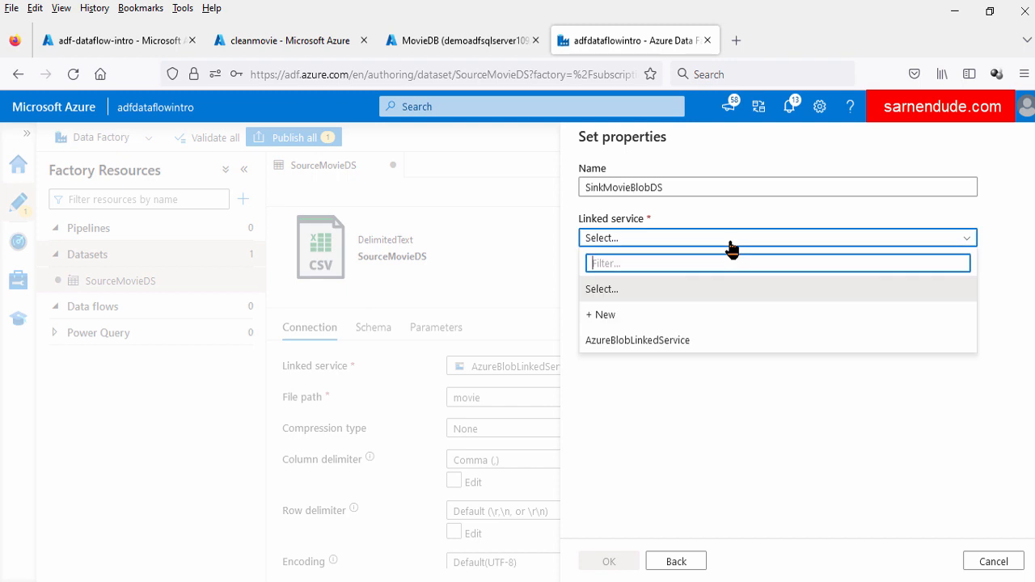
left_click(624, 340)
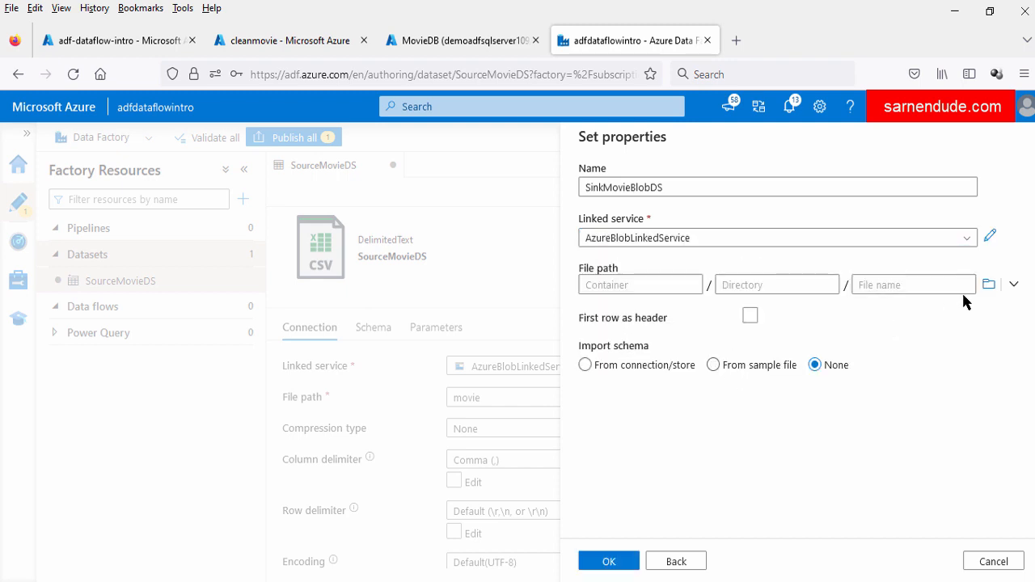
Browse the blob storage, set the file path to the cleanmovie container and create the blob sink dataset
left_click(988, 285)
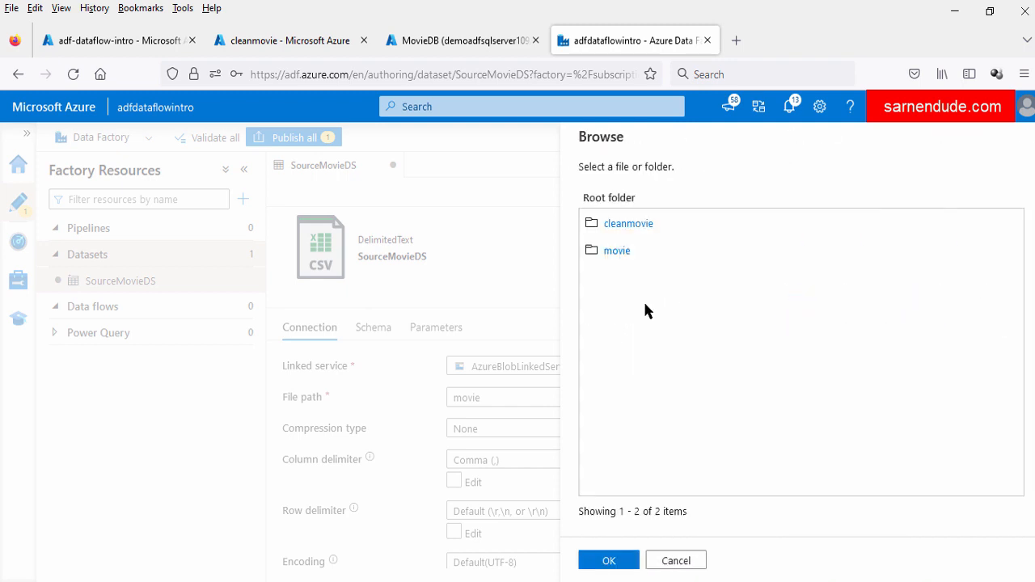
left_click(635, 233)
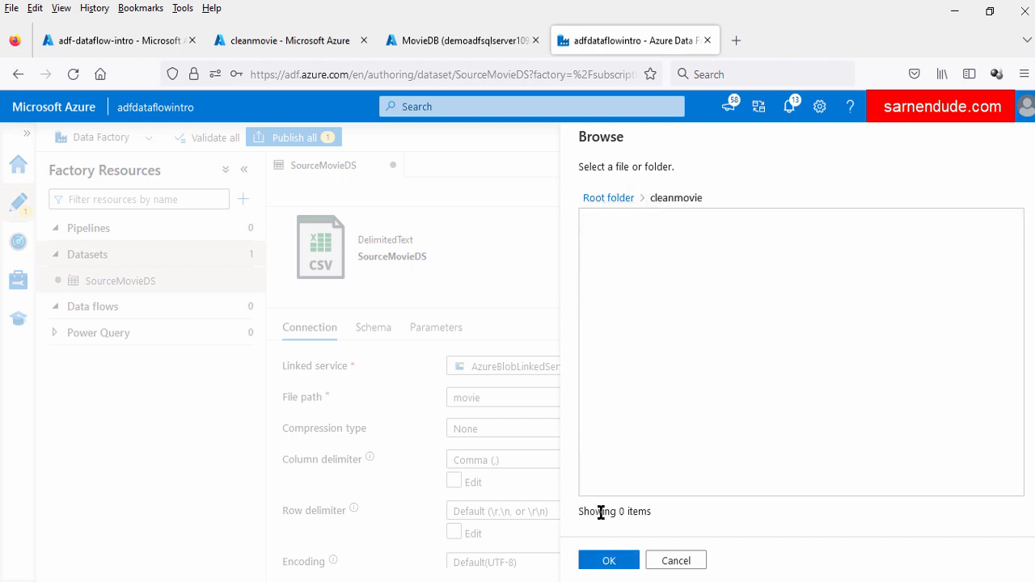
left_click(606, 561)
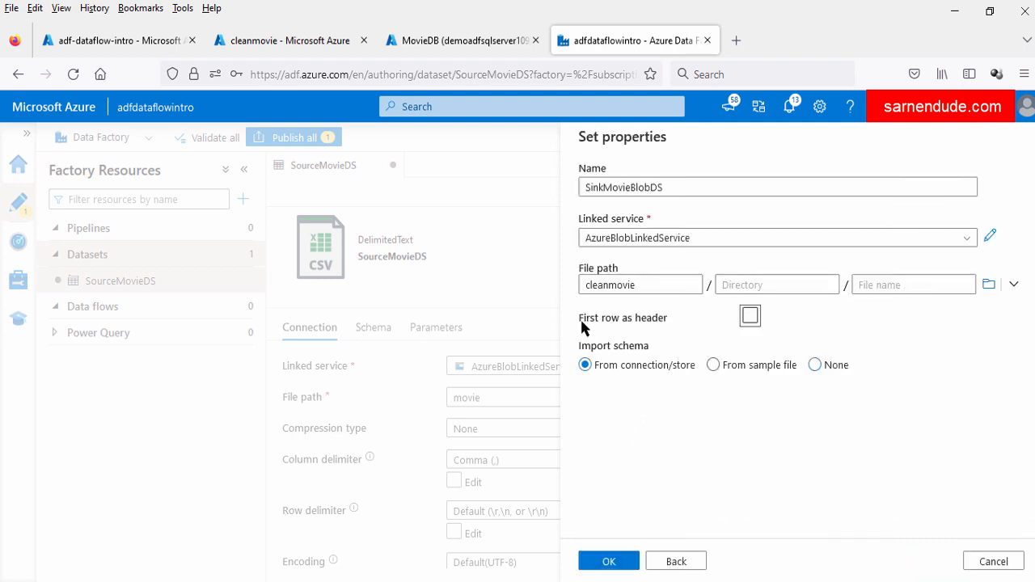
left_click_drag(582, 319, 670, 318)
left_click(612, 561)
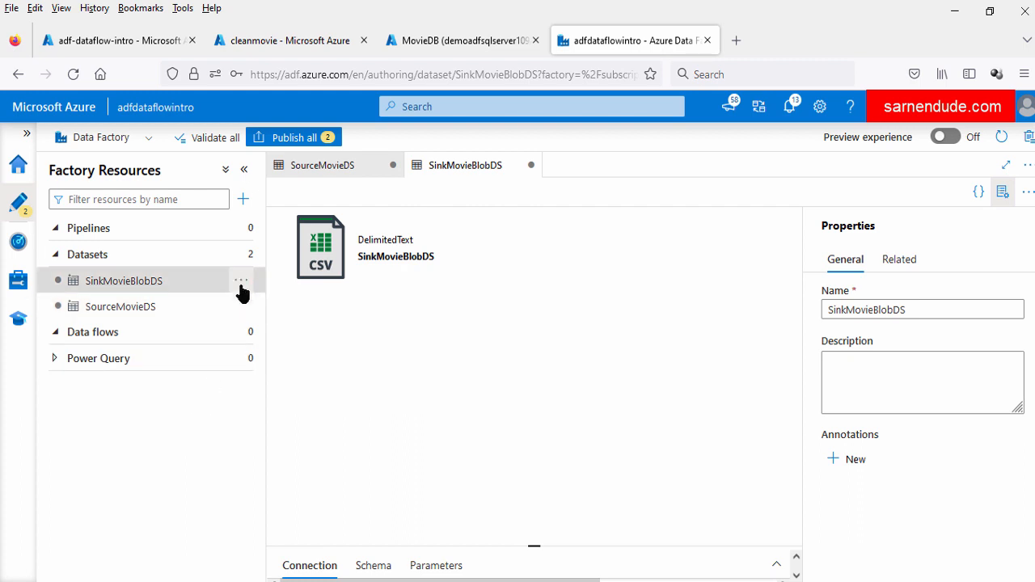
Start a third dataset in the factory using Azure SQL Database as its data store
left_click(240, 256)
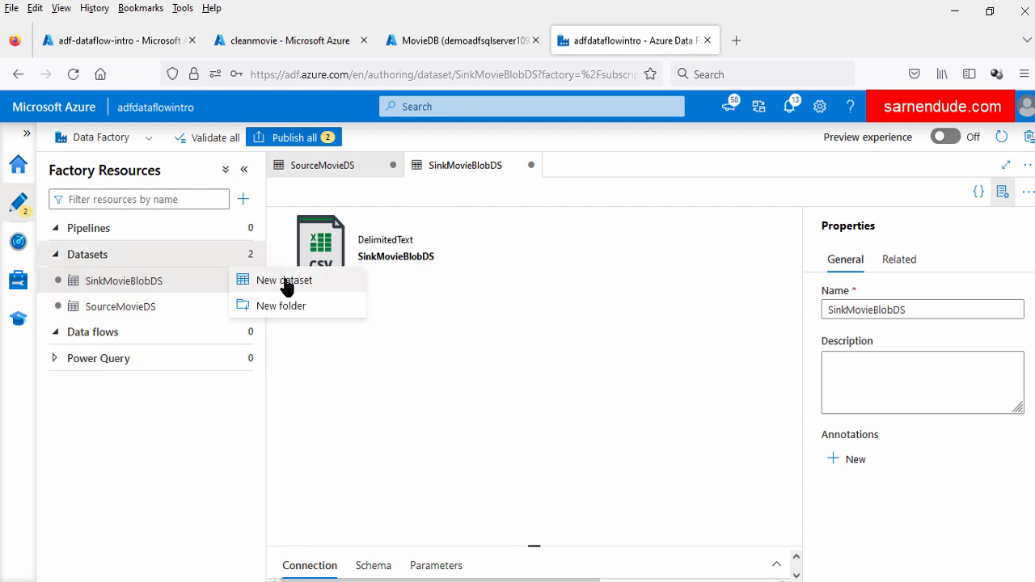
left_click(285, 283)
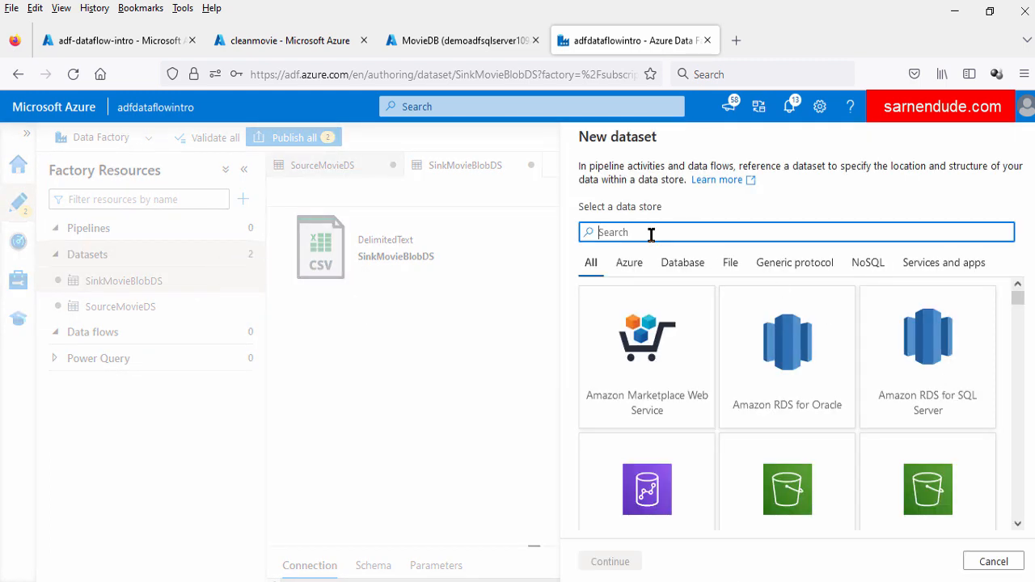
type("SQL")
scroll(786, 503, "down", 1)
scroll(783, 453, "down", 1)
left_click(779, 406)
left_click(610, 560)
Name the SQL dataset AzureSqlSinkDS and assign AzureSqlDBLinkedService as its linked service
left_click_drag(653, 187, 629, 187)
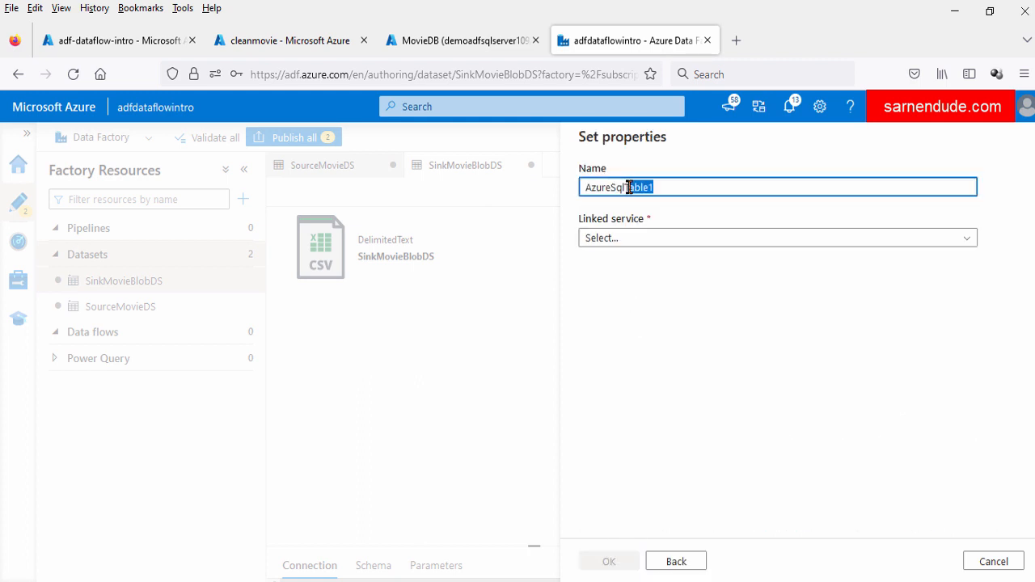
type("SinkDS")
left_click(661, 199)
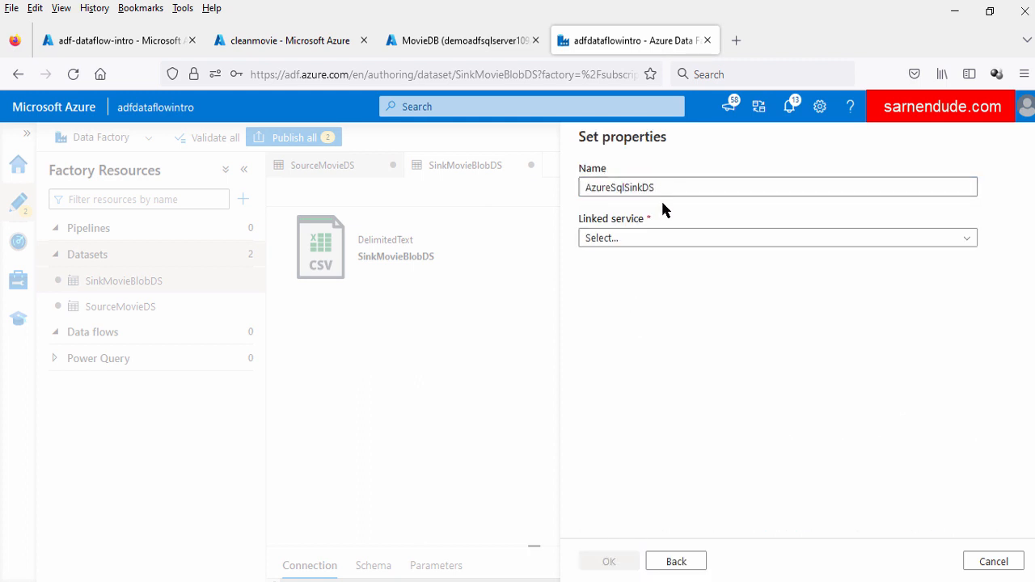
left_click(664, 240)
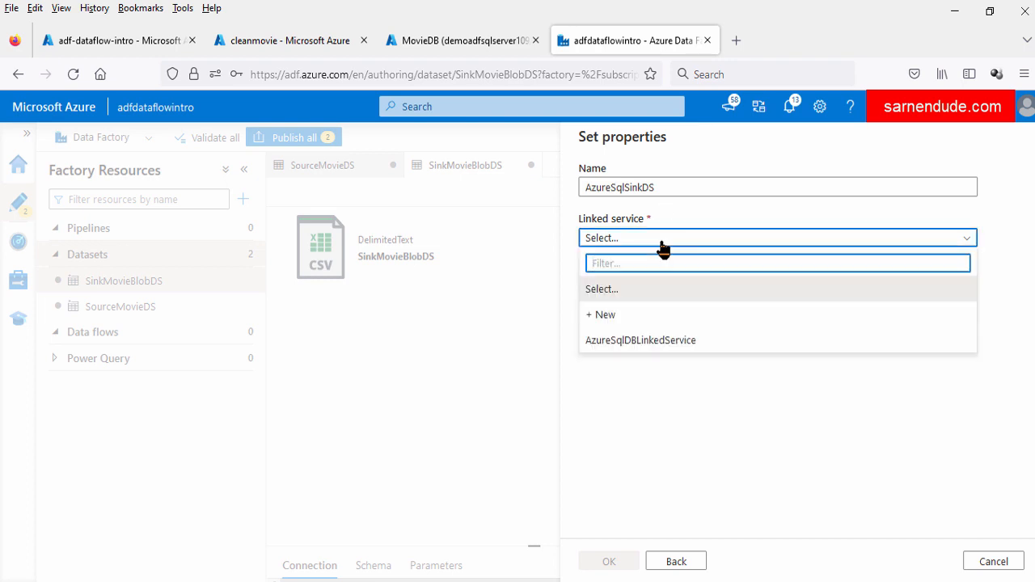
left_click(665, 340)
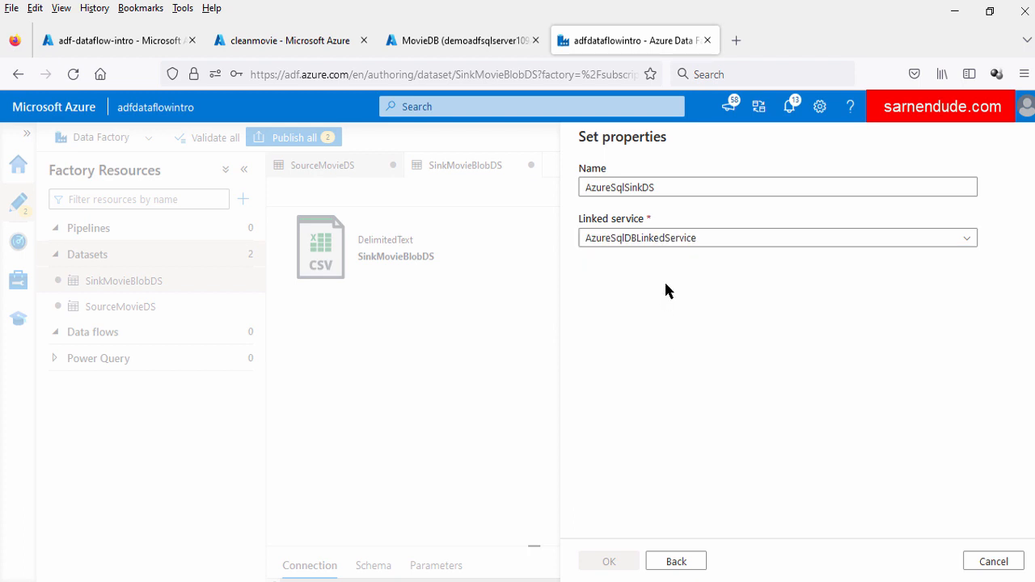
Choose dbo.Movie as the table of the SQL sink dataset and create the dataset
left_click(902, 291)
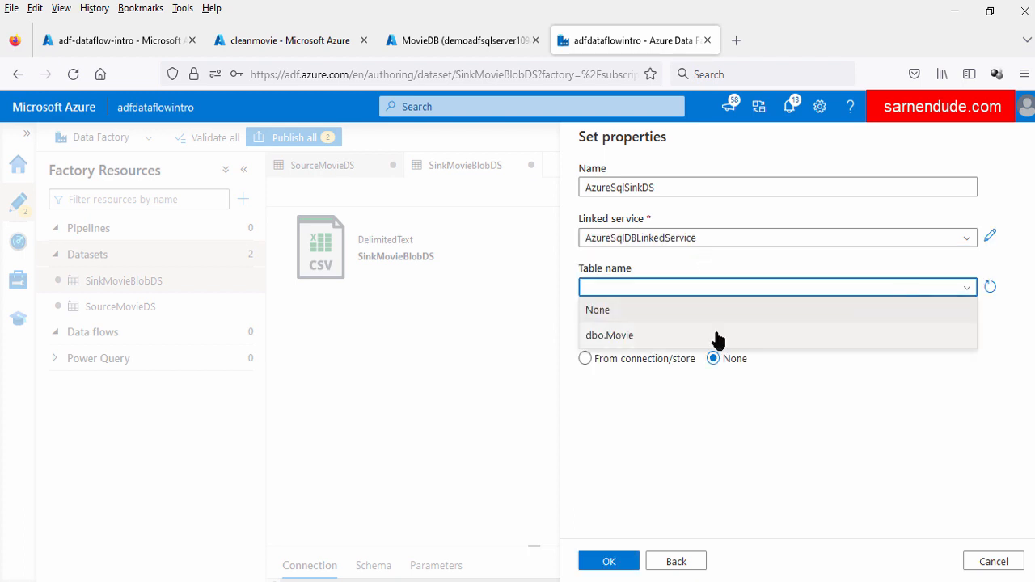
left_click(662, 343)
left_click(608, 562)
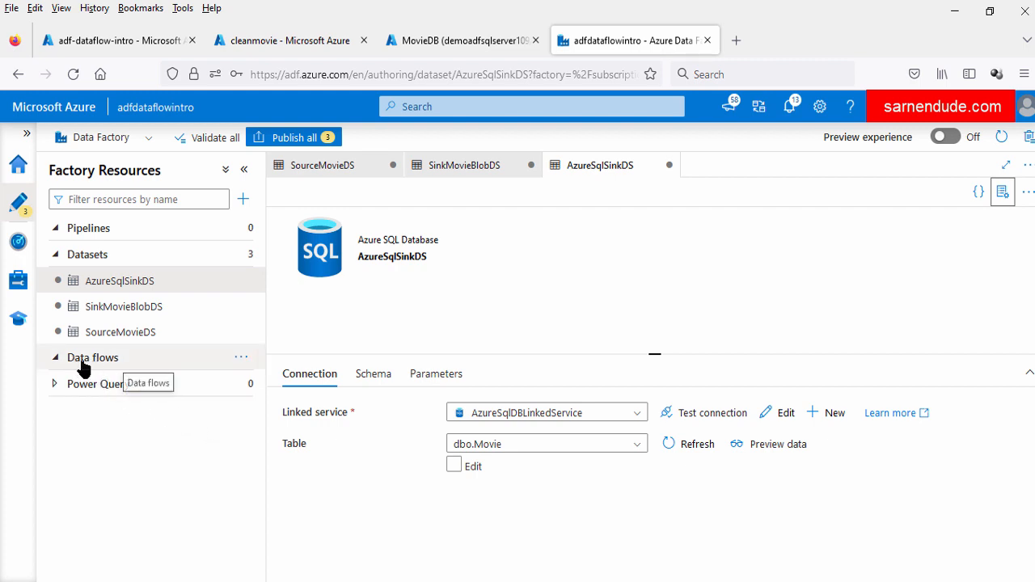
Create a new data flow in the factory and name it MovieDataFlow
left_click(240, 359)
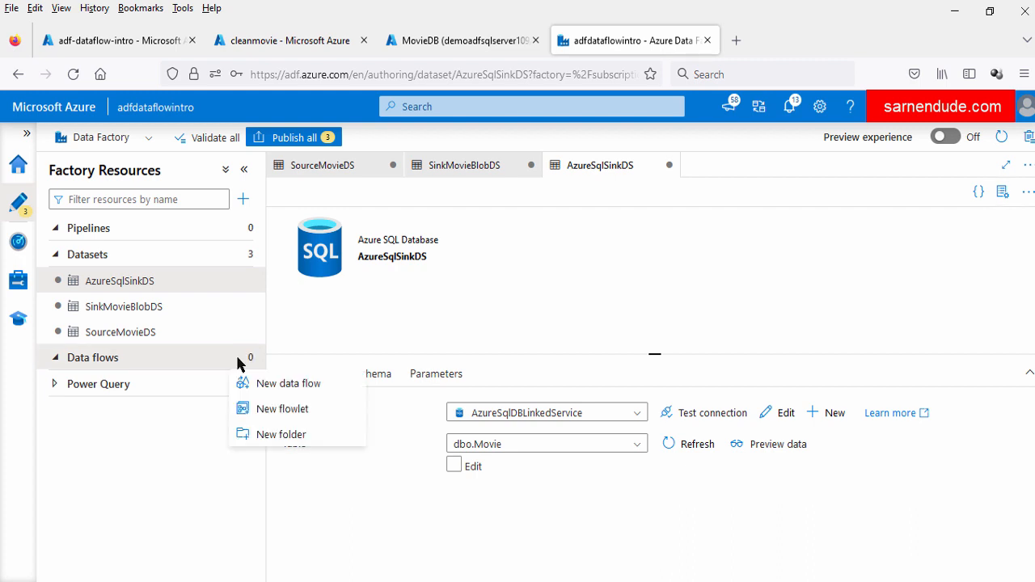
left_click(244, 384)
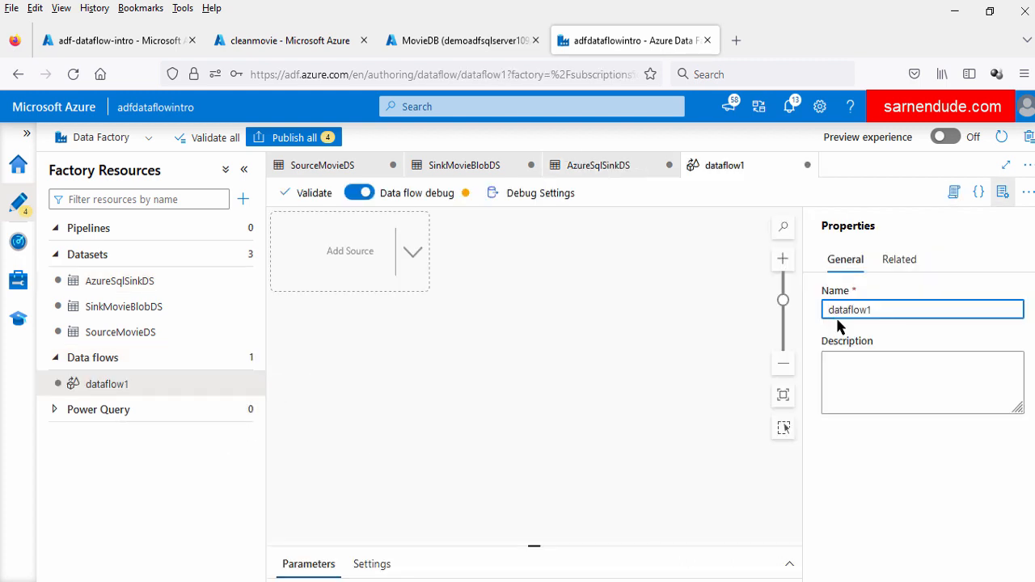
left_click(1009, 193)
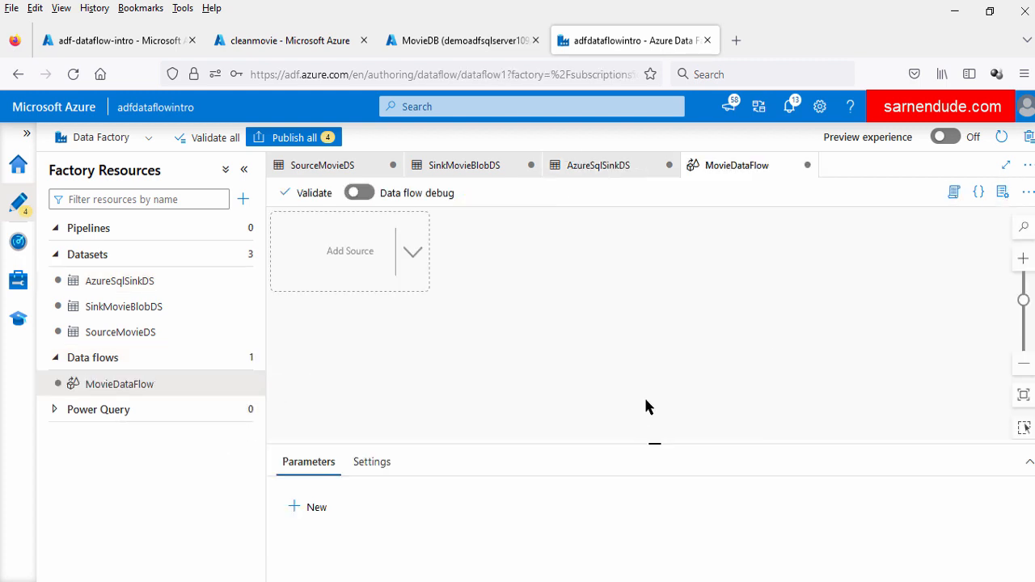
Turn on data flow debug with AutoResolveIntegrationRuntime and a debug time to live of 1 hour
left_click(360, 193)
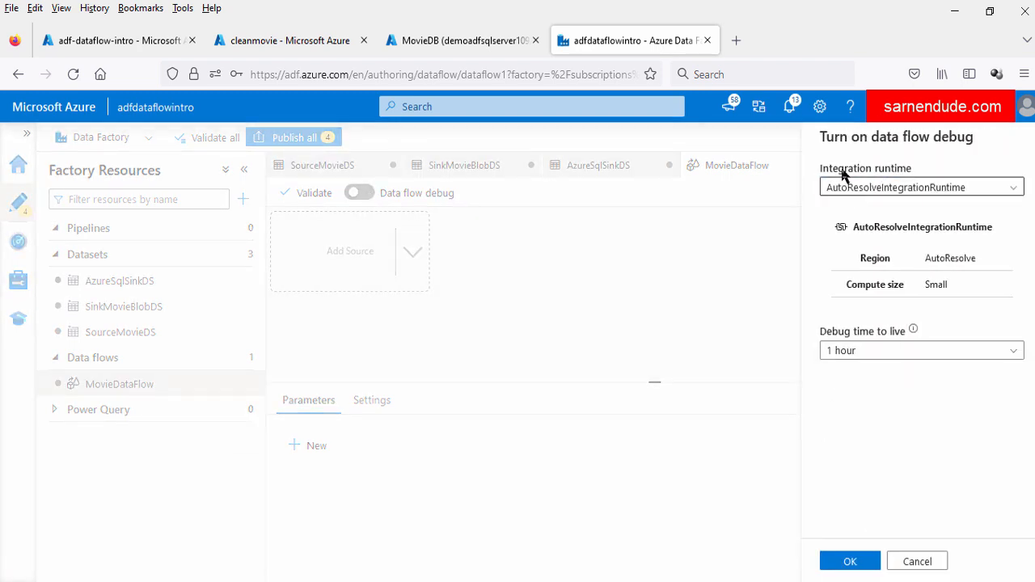
left_click_drag(828, 139, 940, 152)
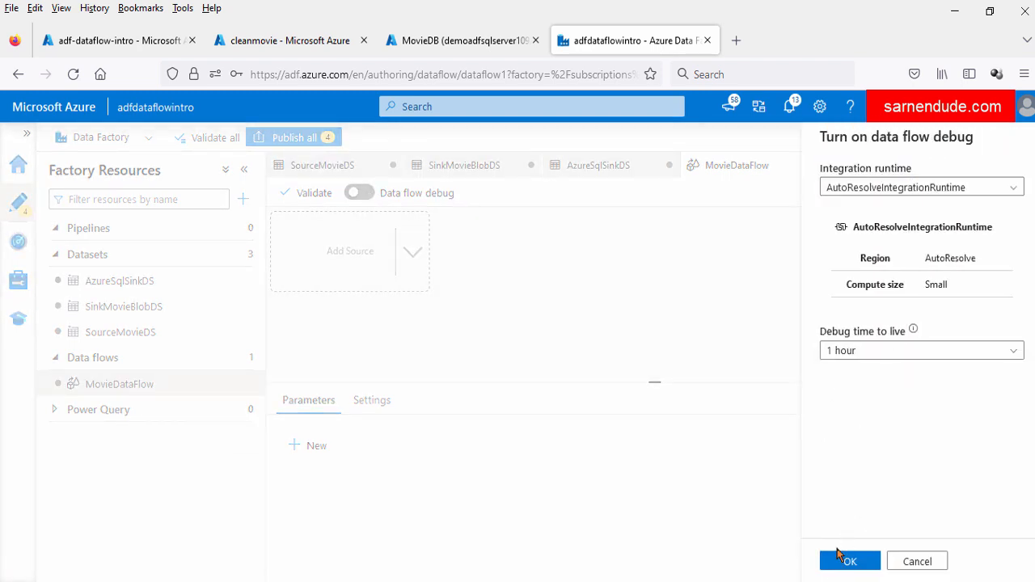
left_click(842, 563)
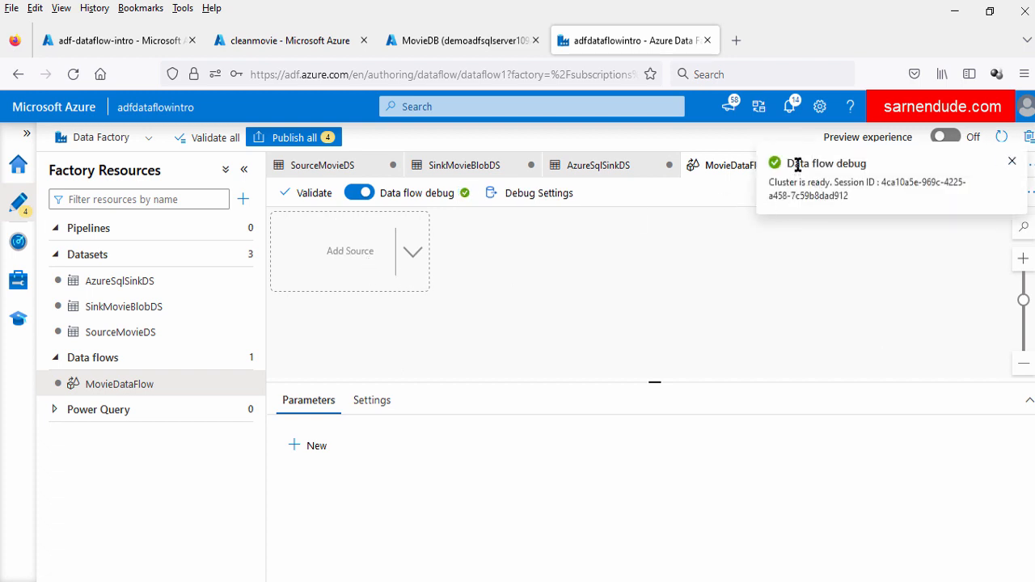
left_click_drag(798, 164, 856, 164)
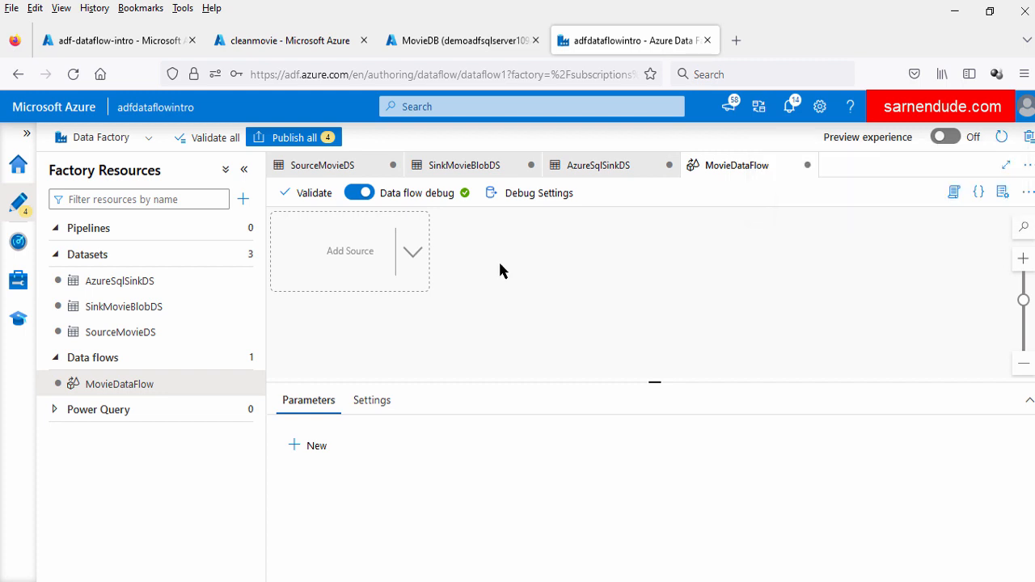
Add a source to the data flow and set its output stream name to Movies
left_click(412, 258)
left_click(458, 273)
left_click(497, 365)
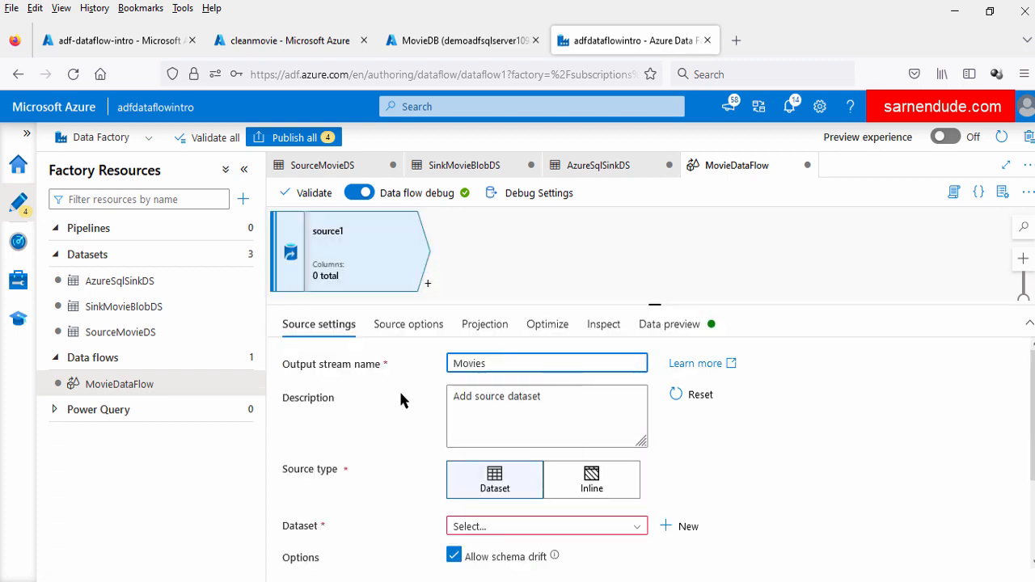
left_click(401, 395)
left_click_drag(752, 302, 752, 279)
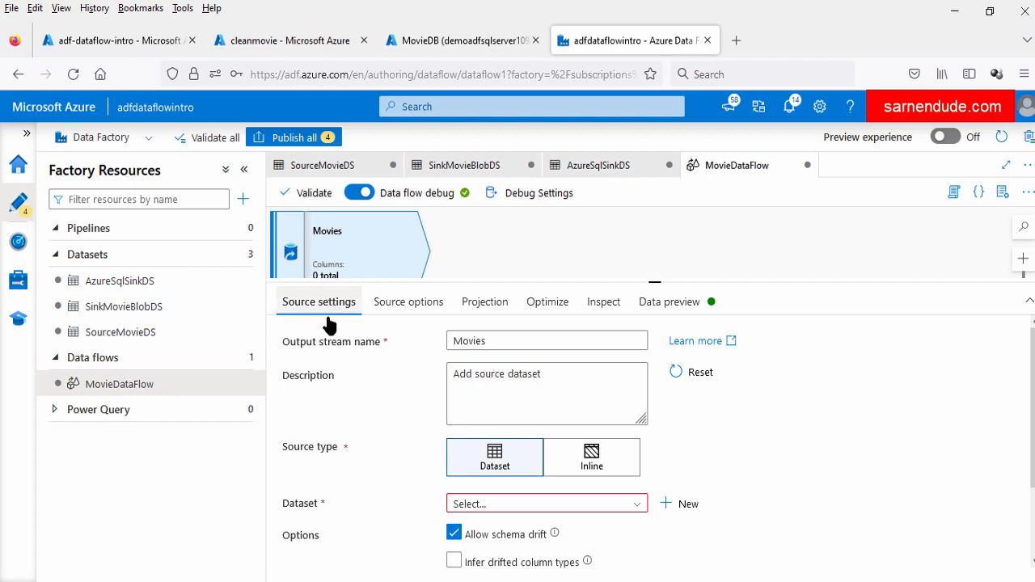
Keep Dataset as the source type of the Movies source and choose SourceMovieDS as its dataset
scroll(364, 428, "down", 2)
left_click_drag(298, 369, 380, 392)
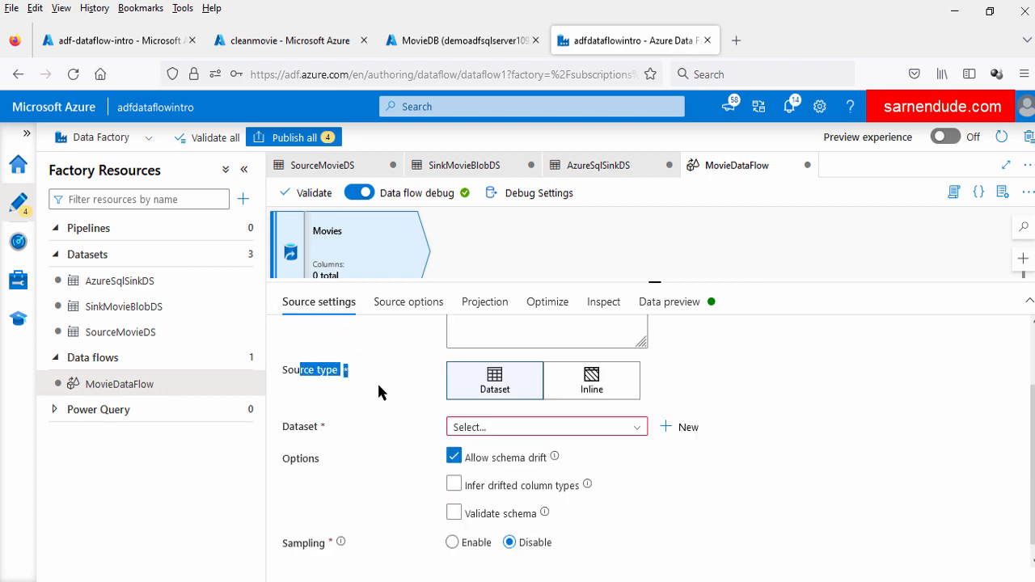
left_click(379, 385)
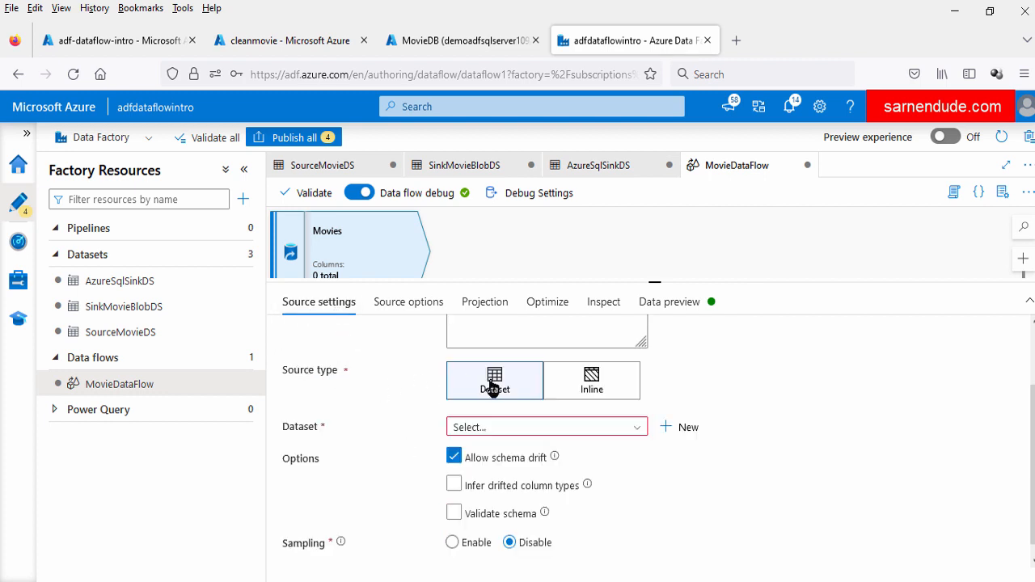
left_click(627, 432)
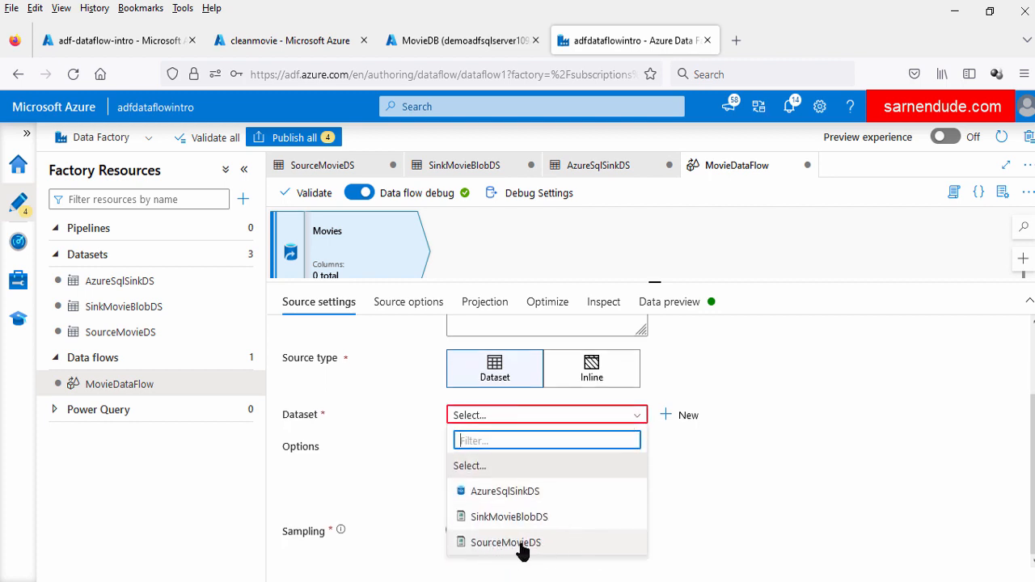
left_click(513, 544)
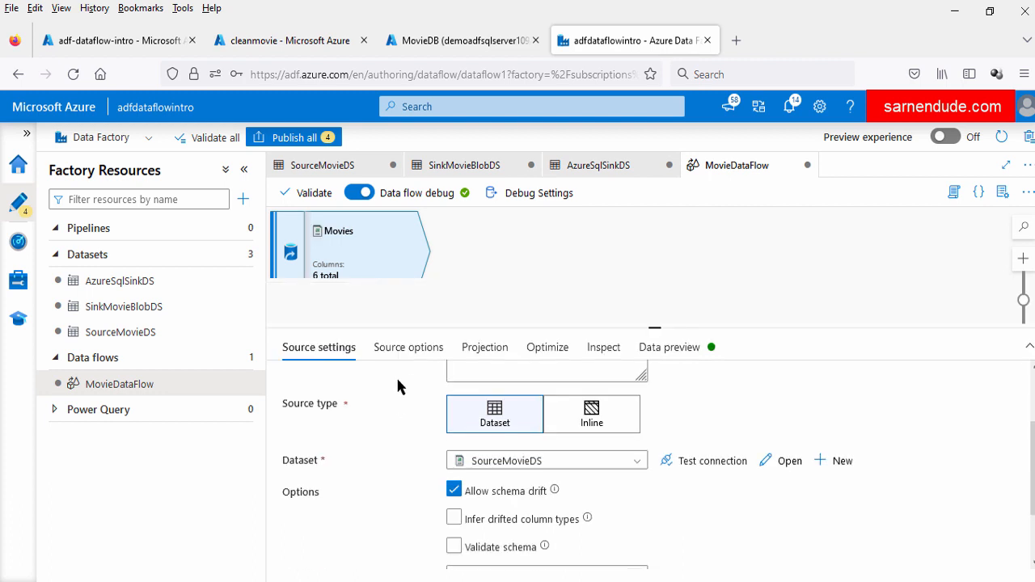
Review the Movies source's file options and the projected columns with the data types available for them
left_click(406, 348)
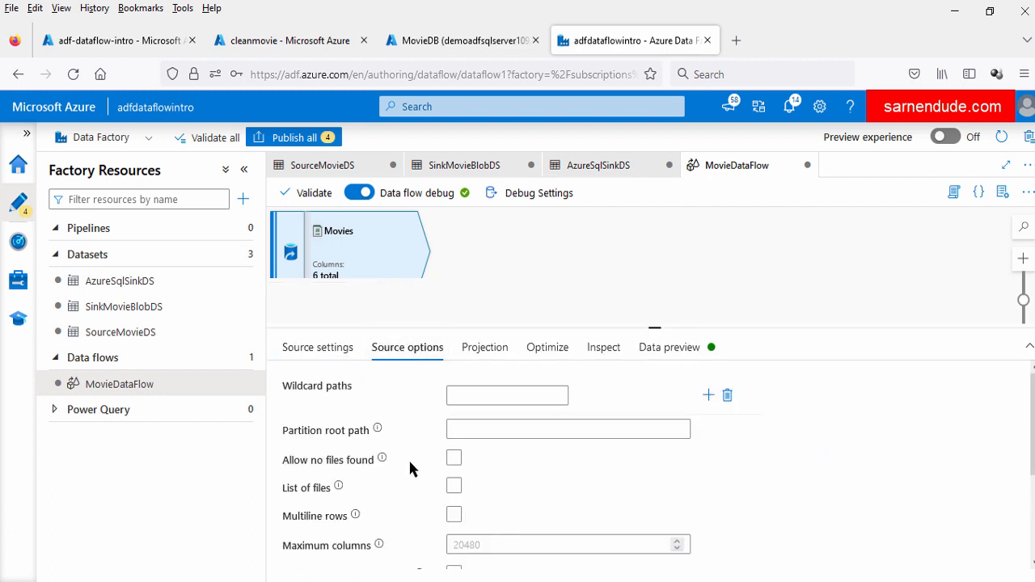
scroll(409, 478, "down", 3)
mouse_move(407, 482)
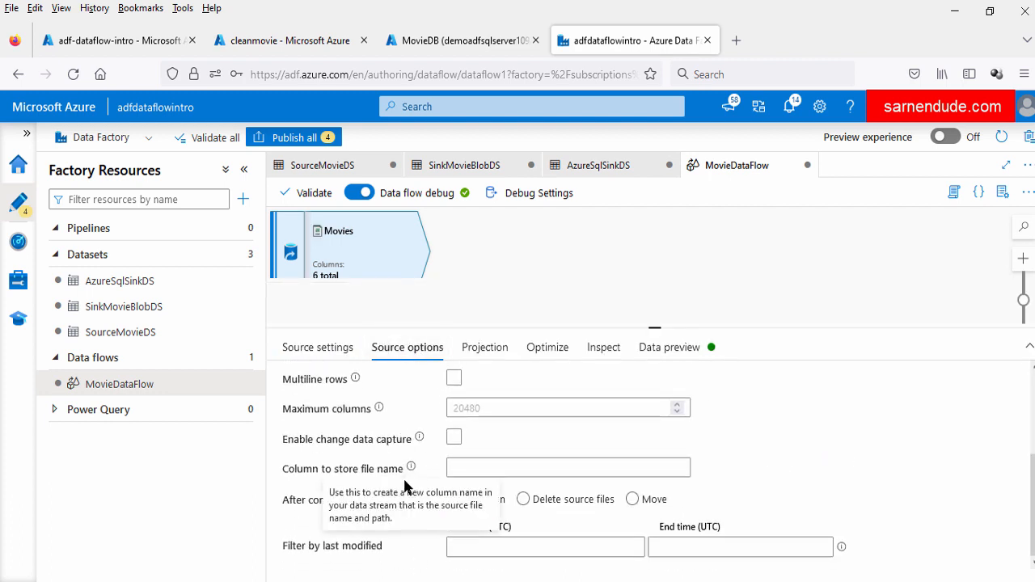
scroll(407, 416, "up", 5)
left_click(495, 349)
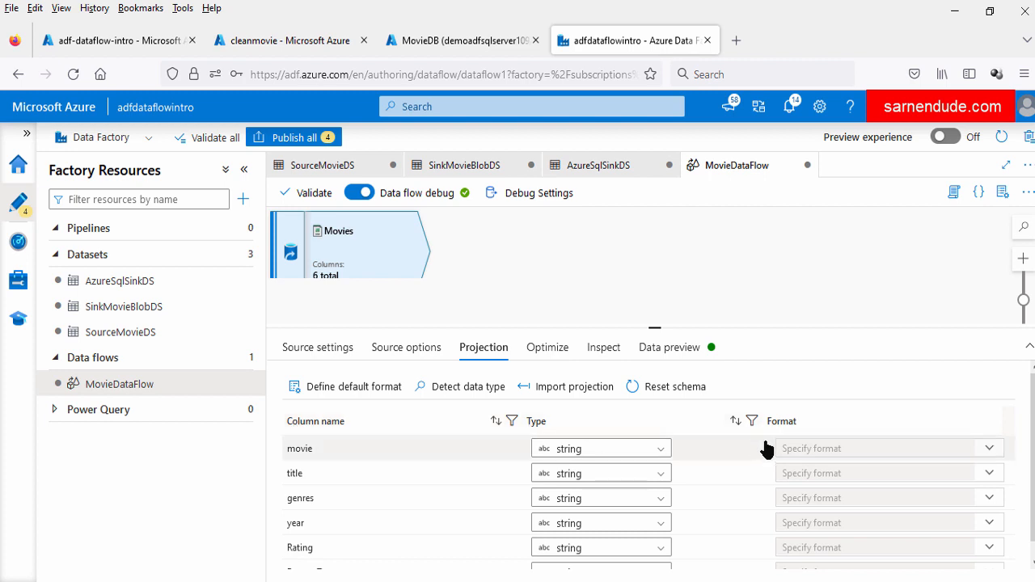
scroll(441, 494, "down", 1)
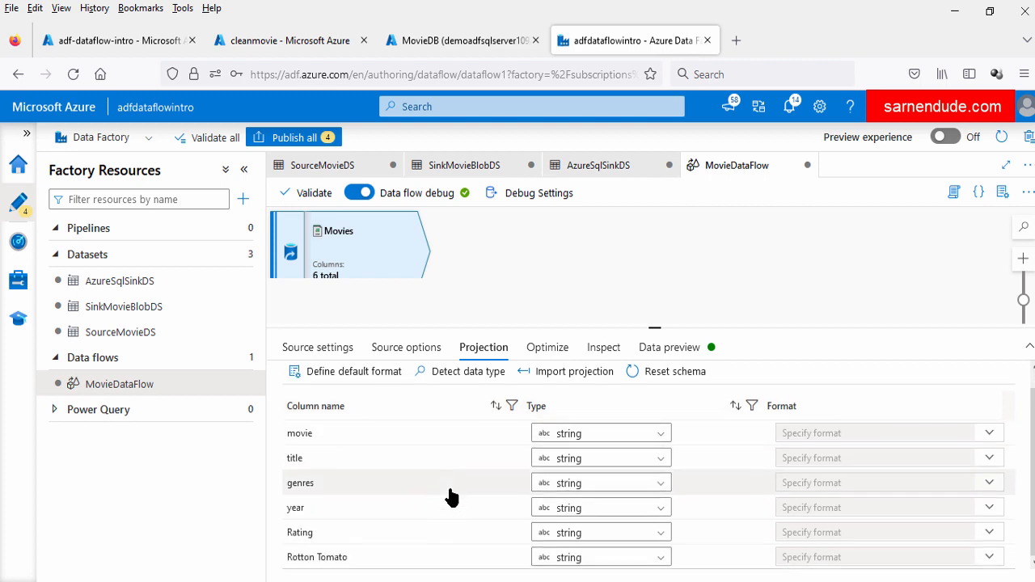
left_click(580, 437)
left_click(580, 437)
left_click(581, 438)
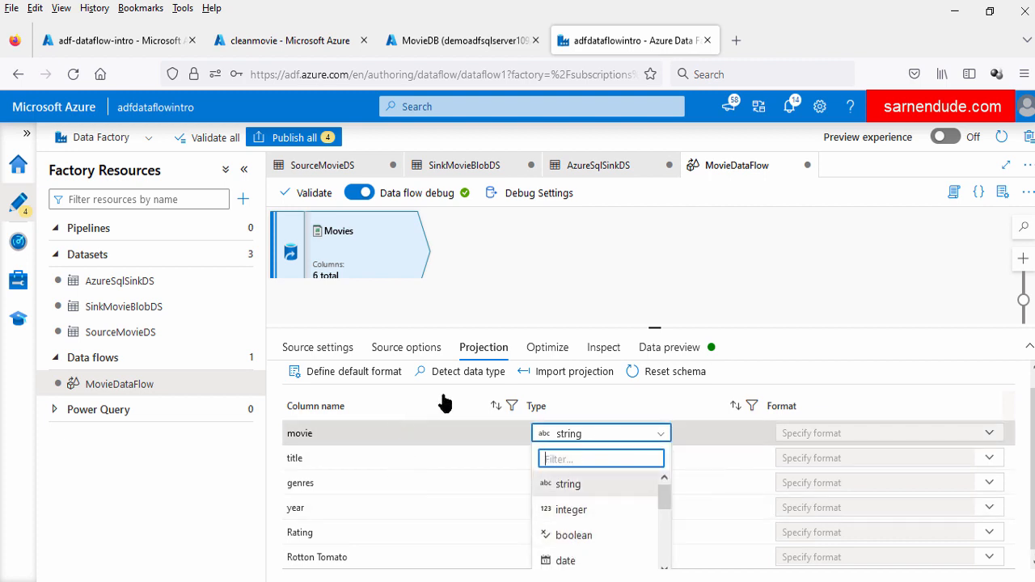
scroll(550, 370, "up", 1)
Check the partition option of the Movies source and inspect its full list of columns and types
left_click(547, 349)
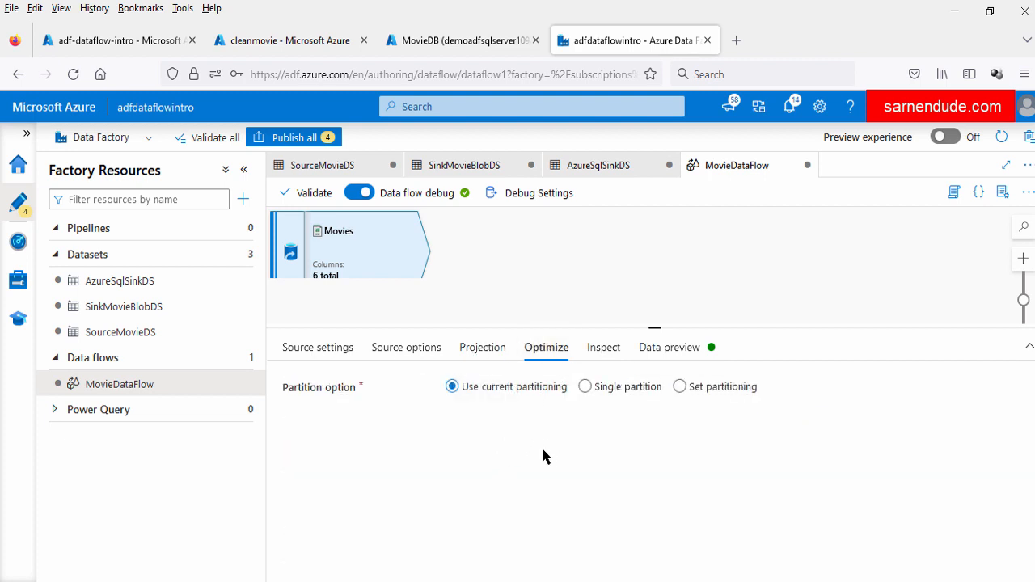
left_click(605, 350)
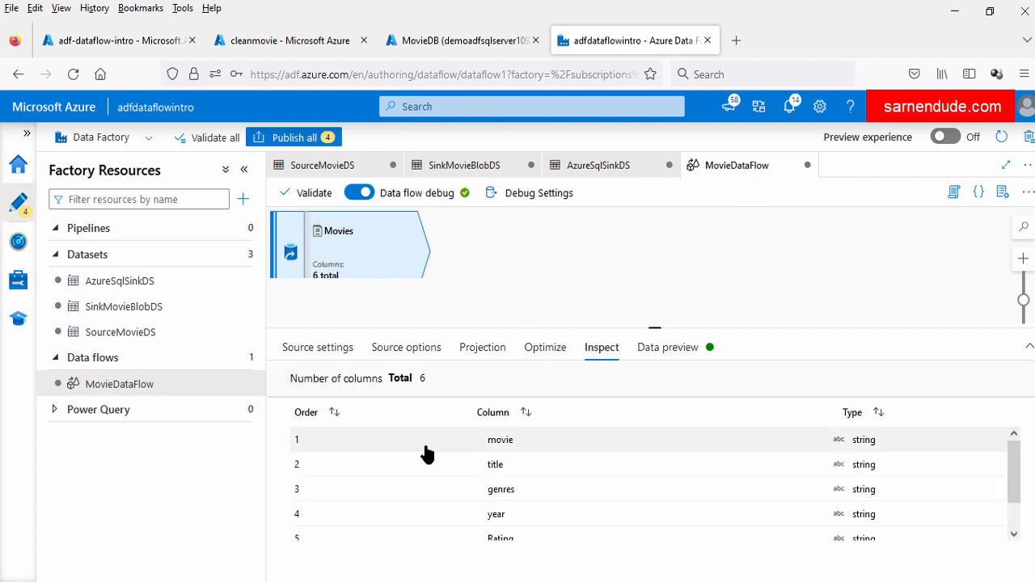
scroll(485, 502, "down", 2)
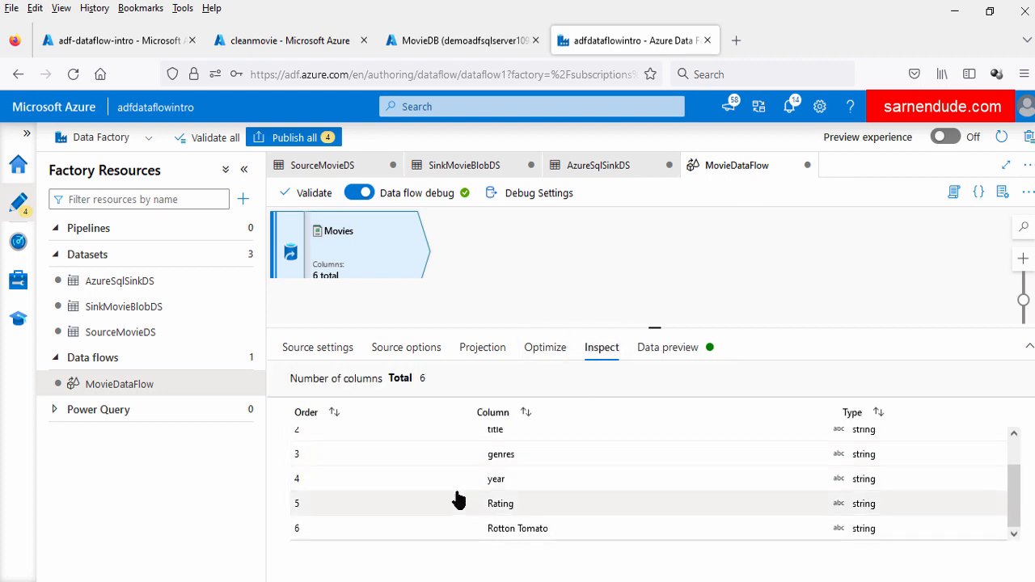
scroll(585, 515, "up", 2)
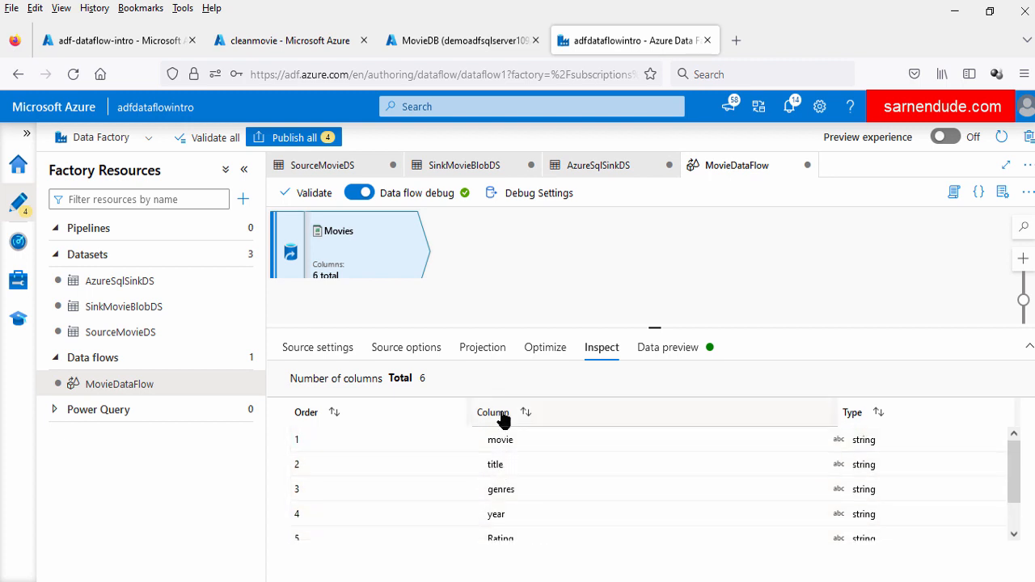
scroll(820, 485, "down", 2)
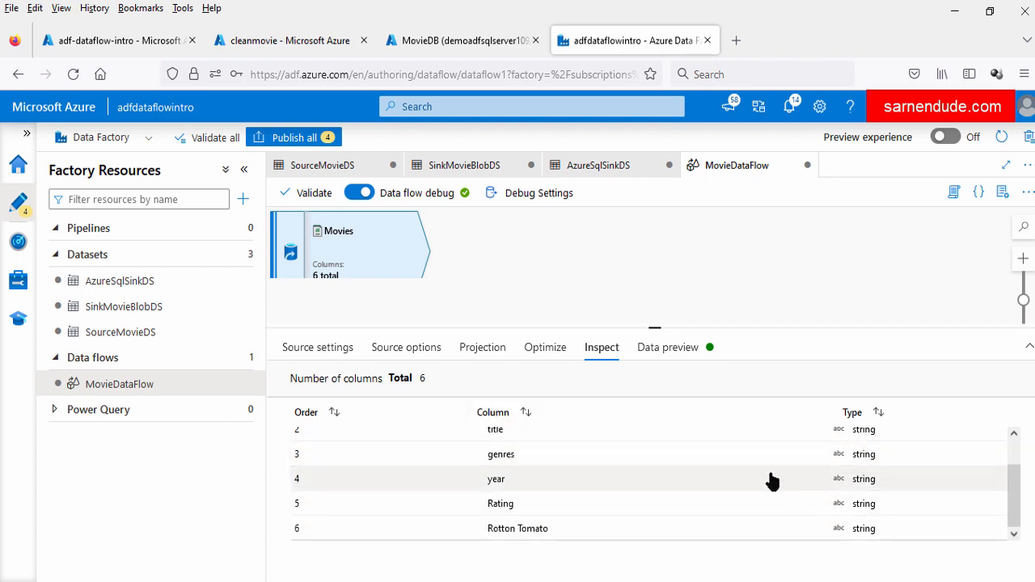
scroll(598, 491, "up", 2)
Load the data preview of the Movies source and examine the first value in the year column
left_click(667, 347)
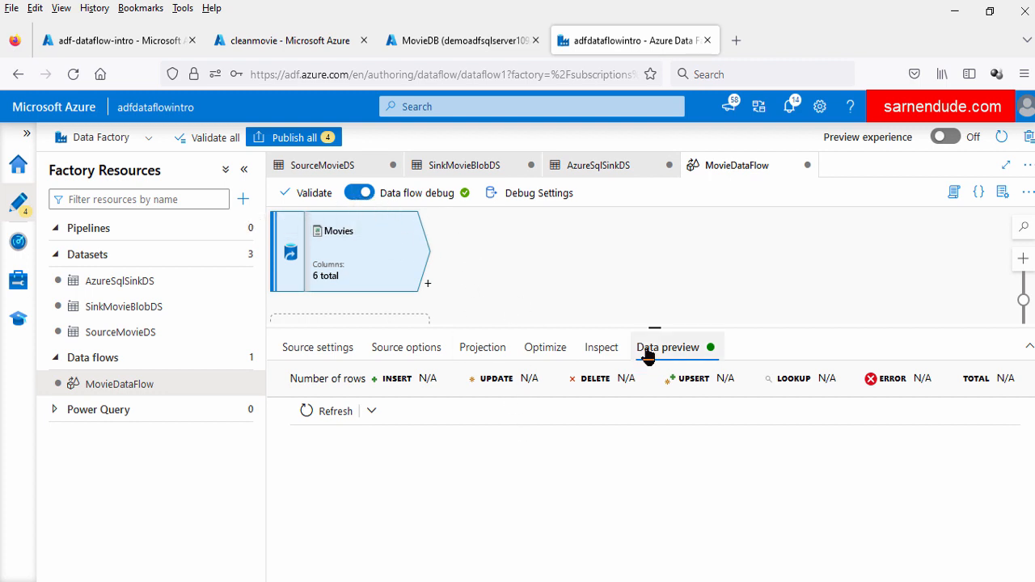
left_click(325, 411)
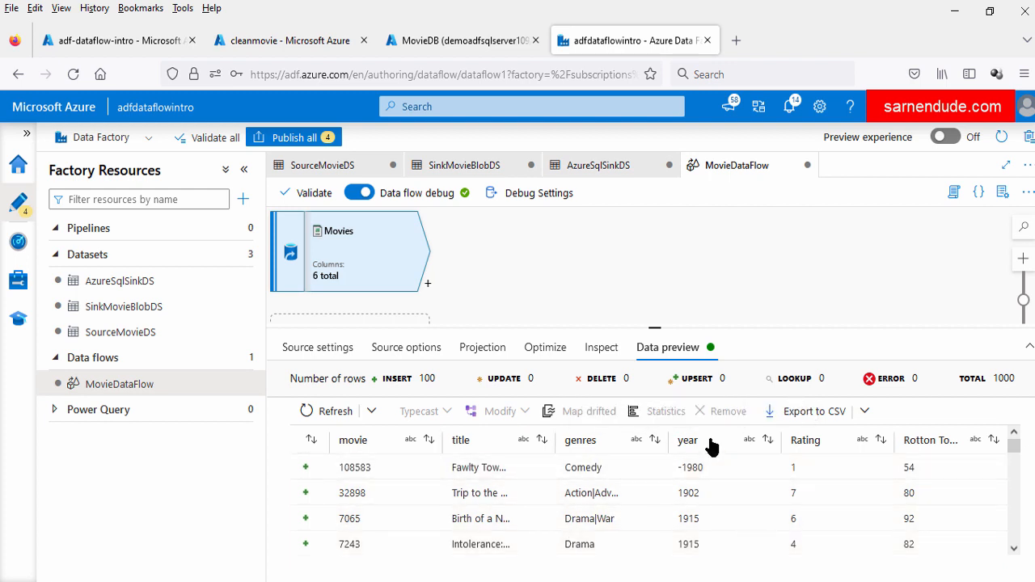
left_click_drag(682, 469, 706, 471)
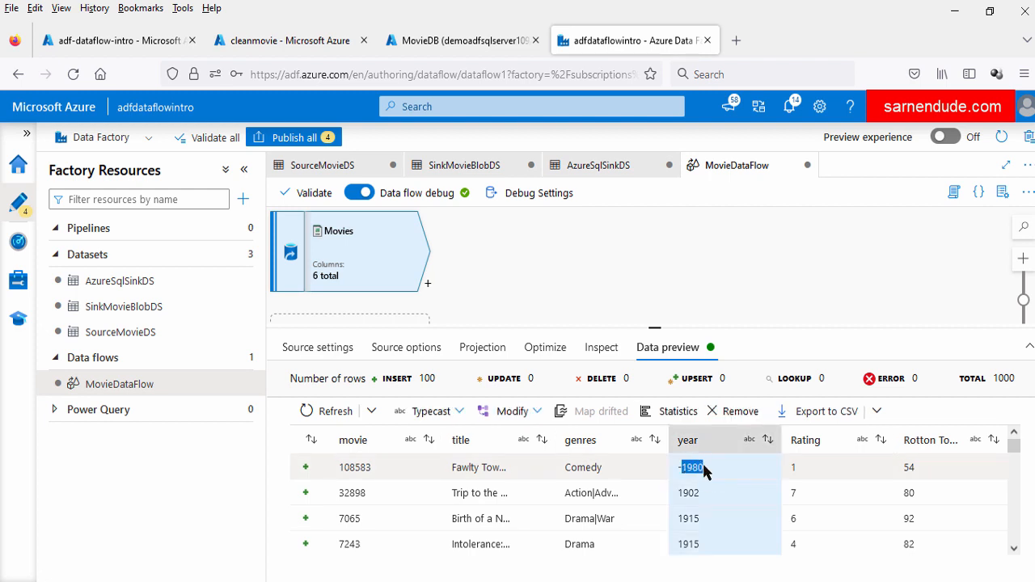
left_click(706, 473)
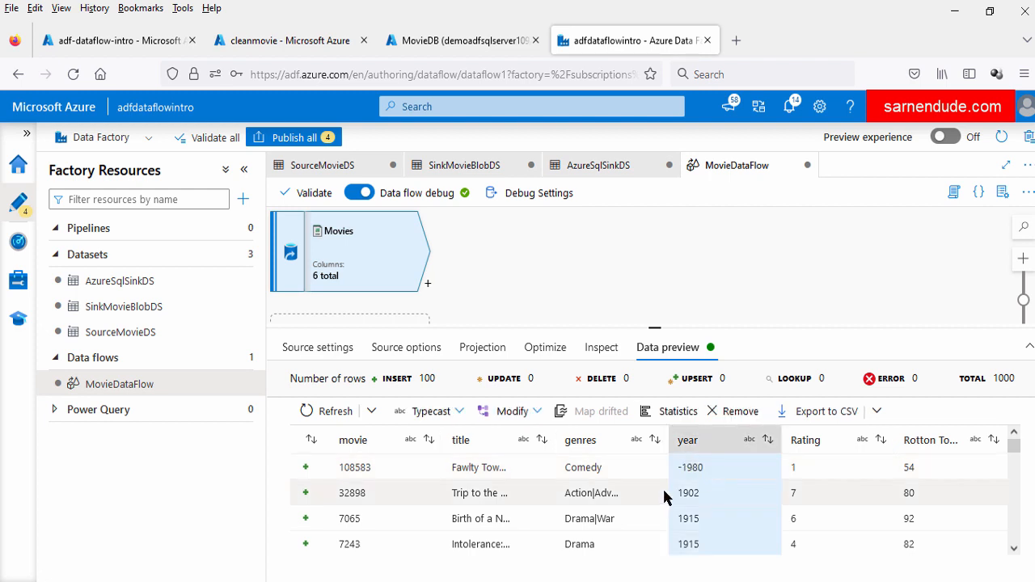
left_click_drag(710, 469, 677, 471)
left_click(692, 479)
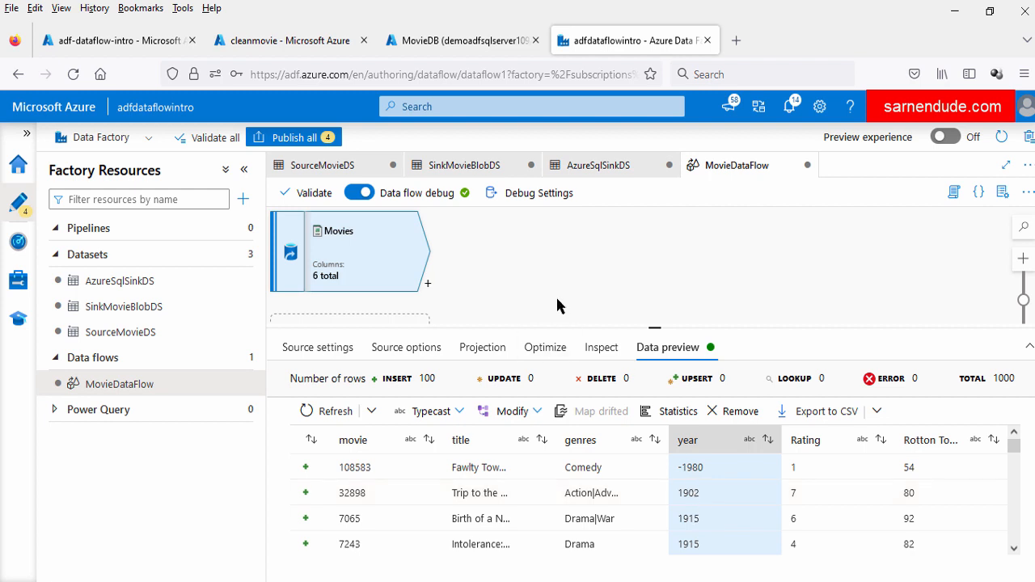
Add a Filter transformation after the Movies source and set its output stream name to filterYear
left_click_drag(653, 329, 652, 341)
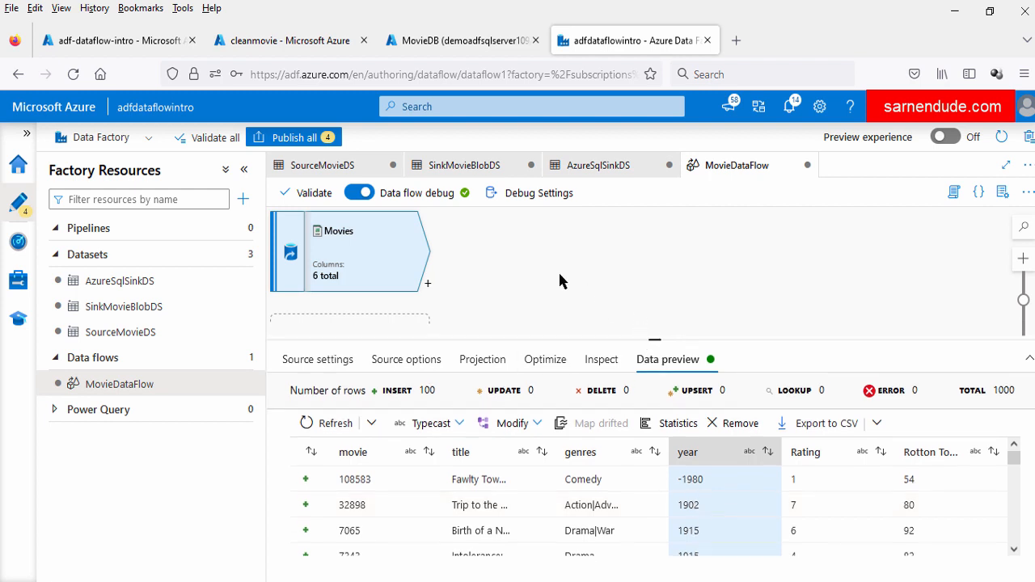
left_click(423, 274)
scroll(508, 458, "down", 2)
scroll(508, 461, "down", 5)
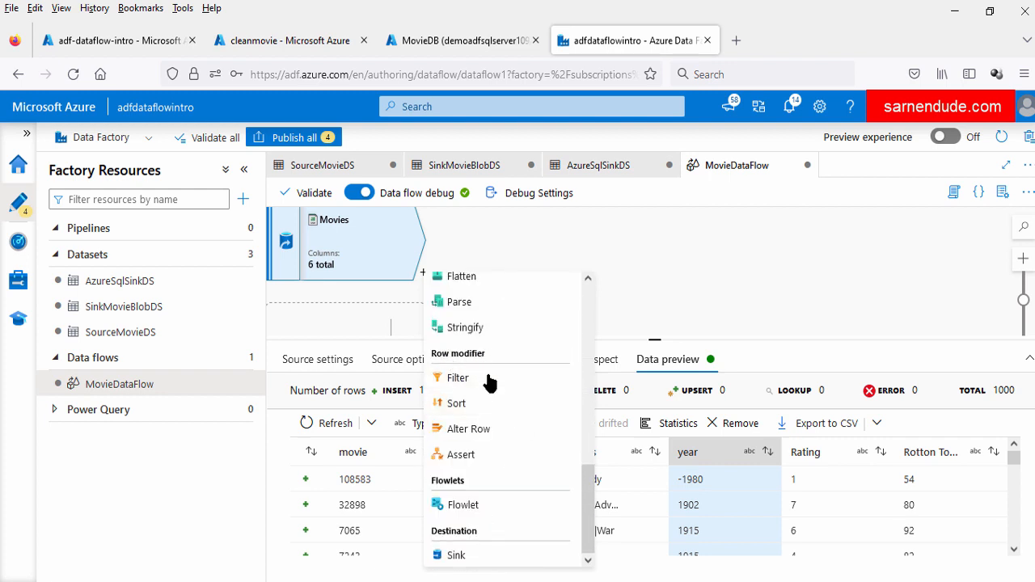
left_click(516, 382)
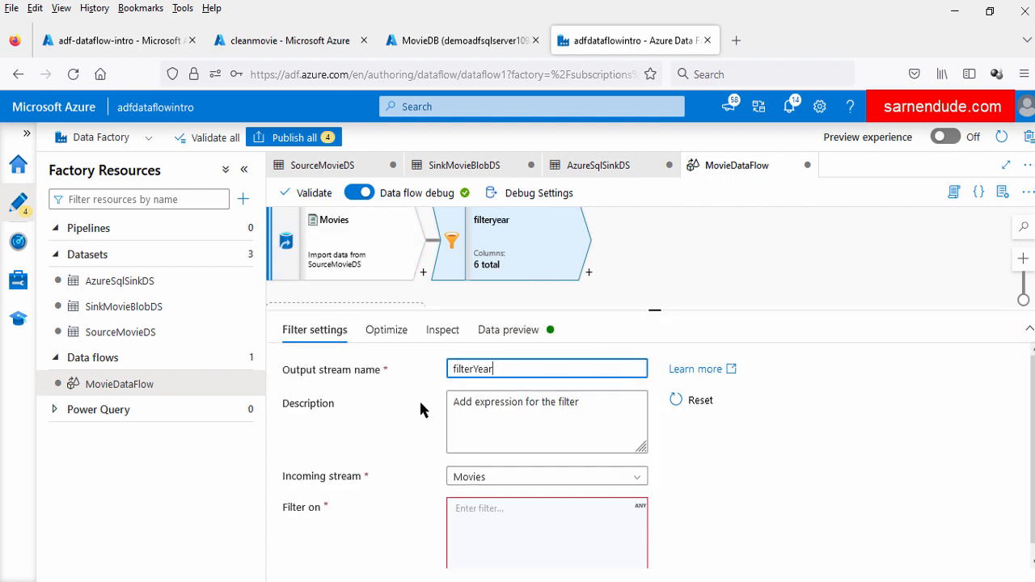
left_click(419, 402)
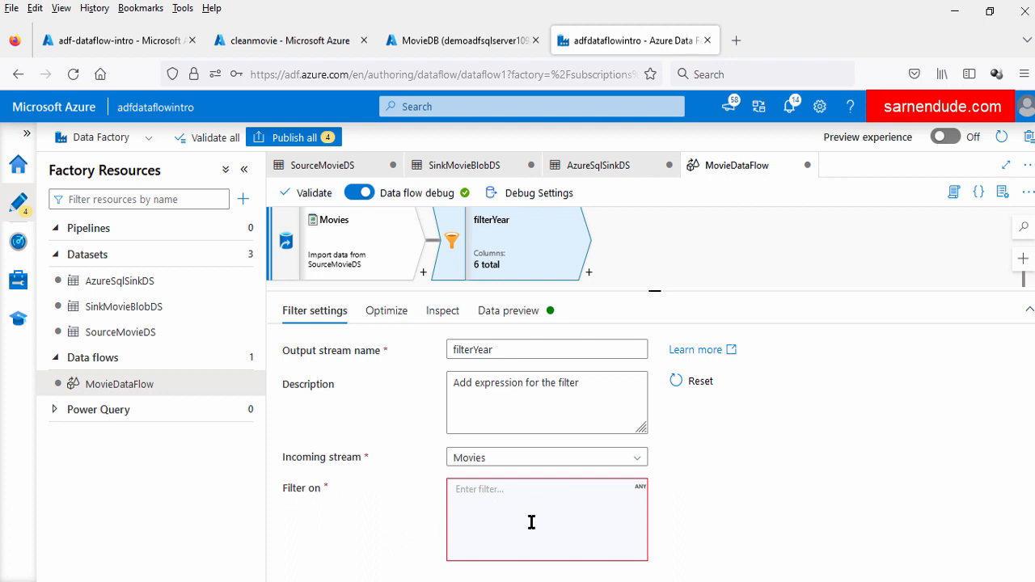
Inspect the columns of filterYear to check the data type of the year column
left_click(440, 314)
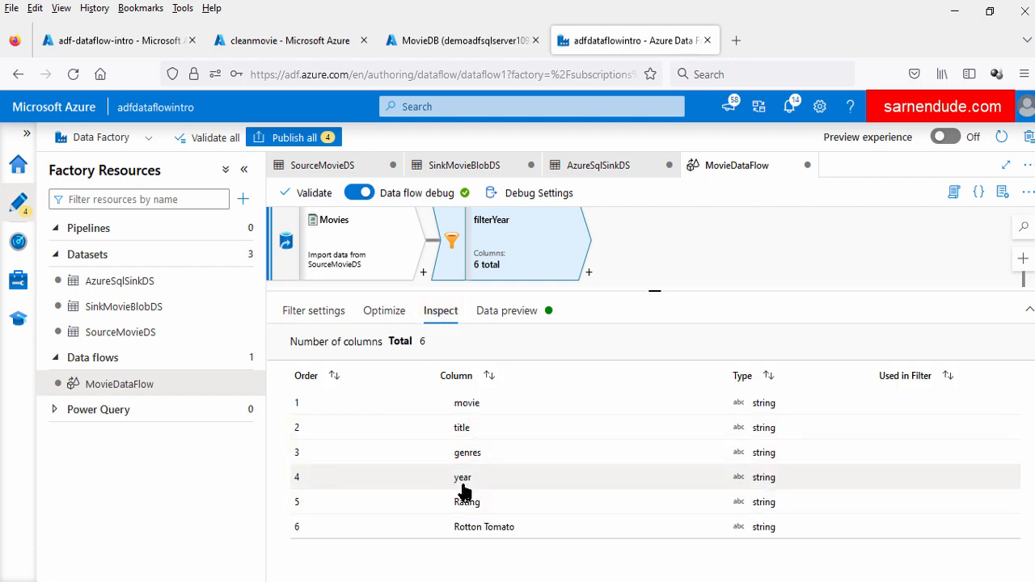
left_click_drag(454, 478, 472, 482)
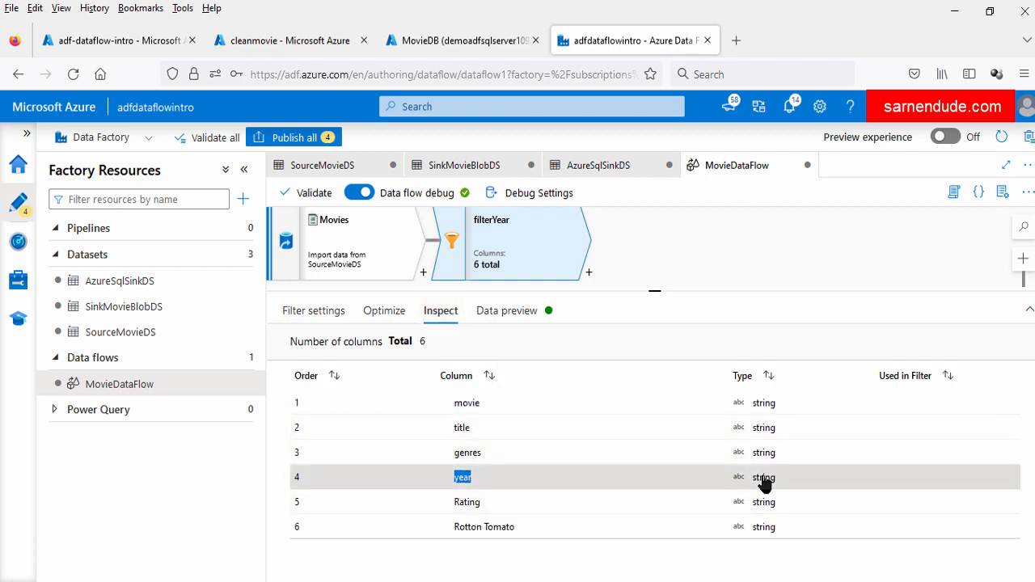
left_click_drag(778, 486, 762, 482)
left_click(334, 314)
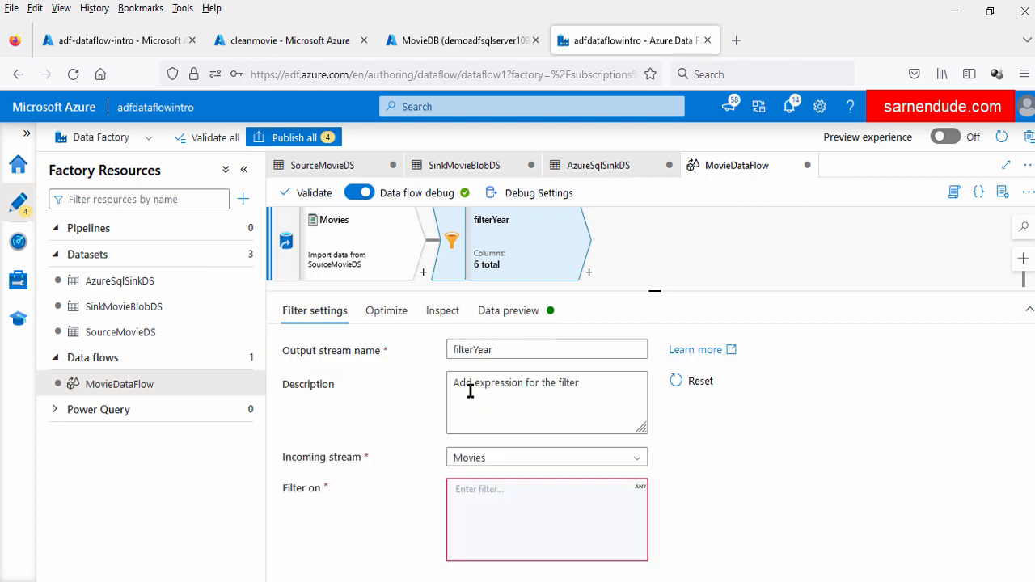
Build the filter condition toInteger(year)>0 for filterYear in the expression builder, using the year column from the expression values
left_click(501, 491)
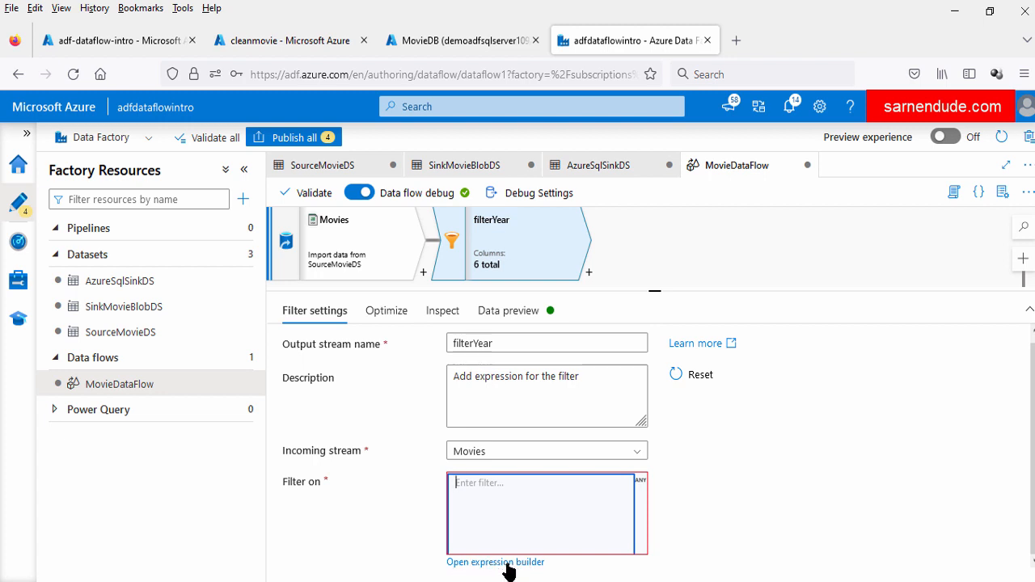
left_click(509, 564)
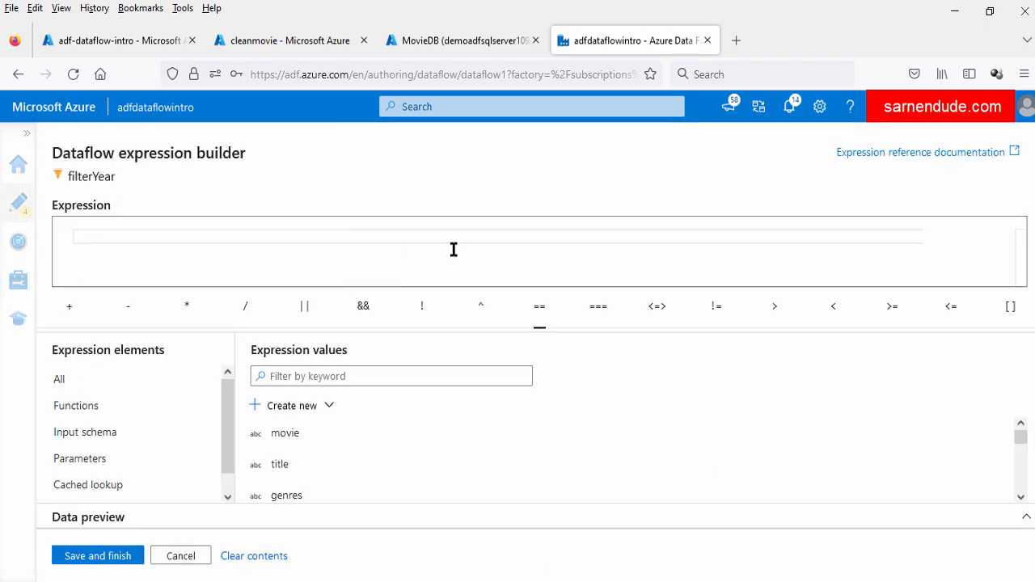
scroll(386, 439, "down", 2)
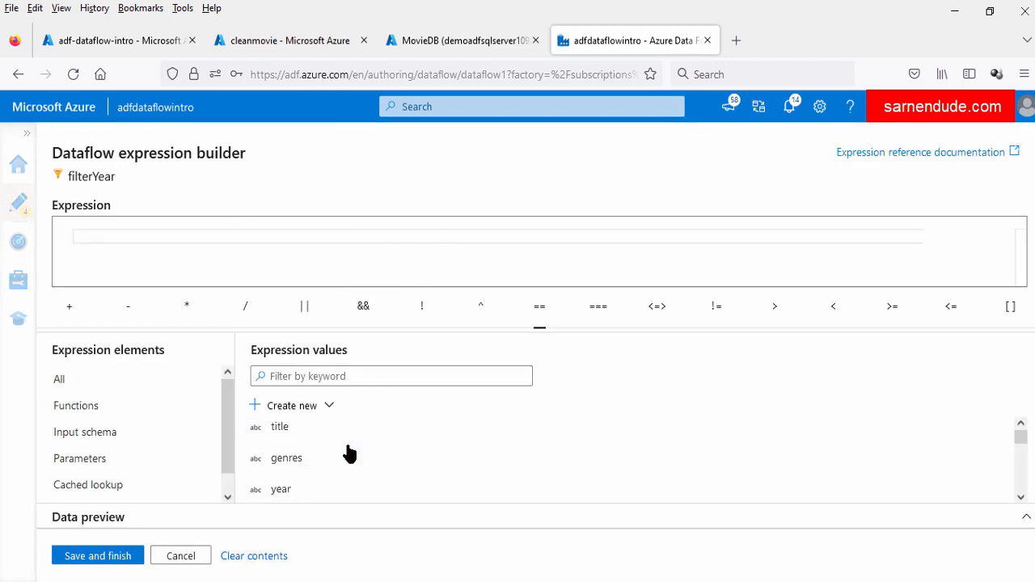
left_click(279, 451)
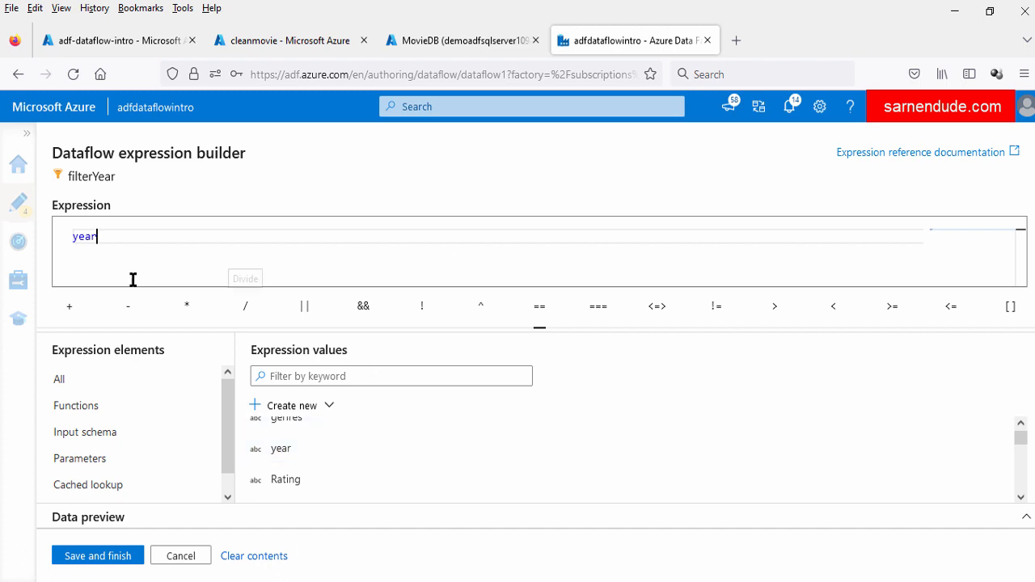
left_click(73, 237)
type("int")
left_click(130, 314)
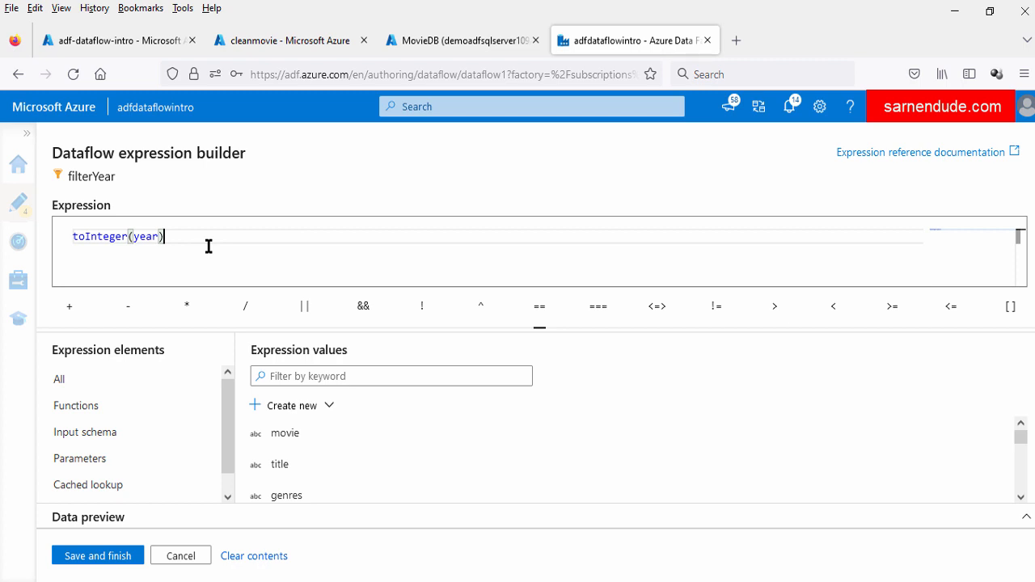
type("0")
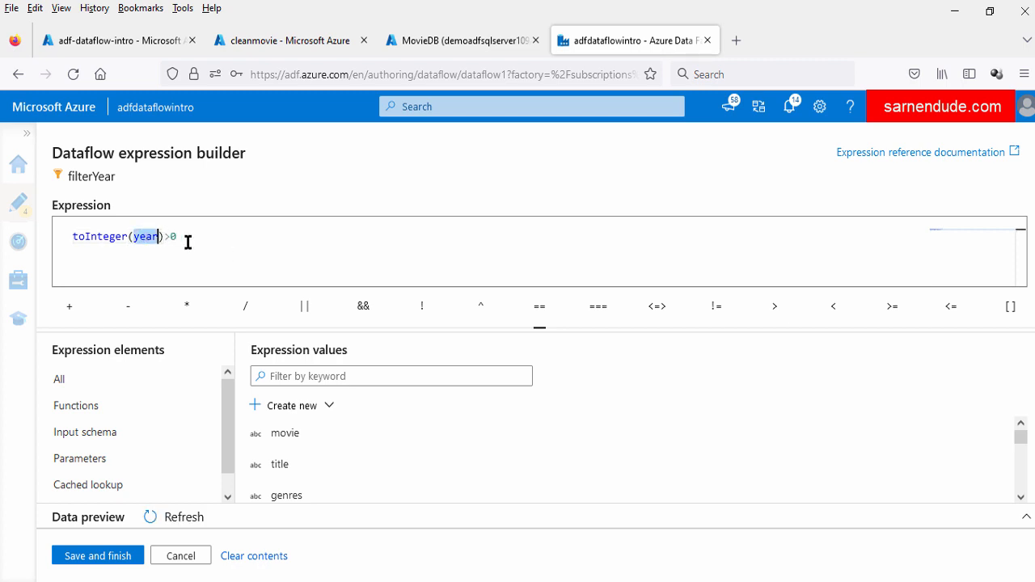
Look over the finished filter expression and save it to the filterYear transformation
left_click_drag(193, 240, 73, 236)
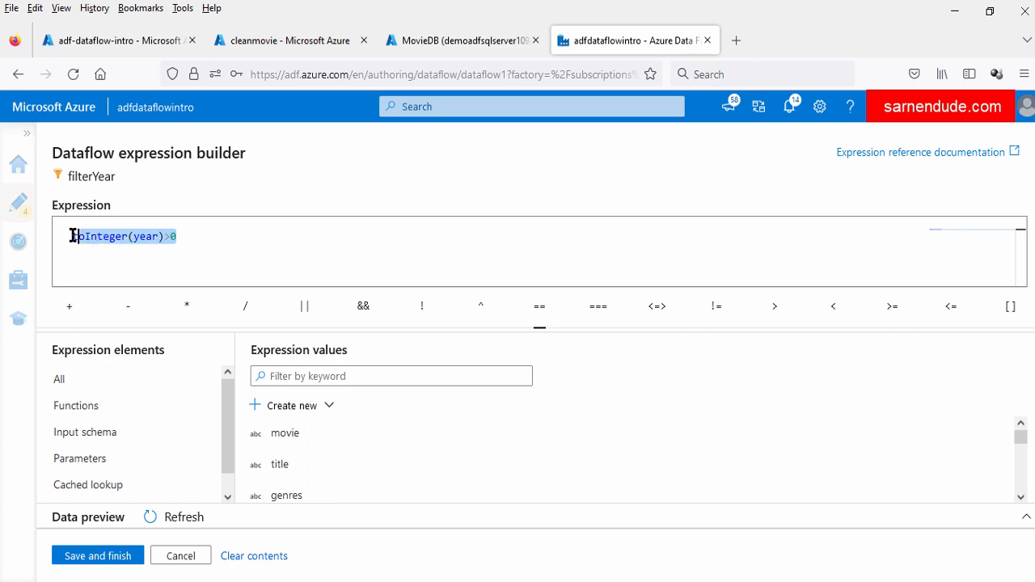
left_click(186, 238)
triple_click(161, 236)
left_click(278, 234)
left_click_drag(53, 153, 252, 165)
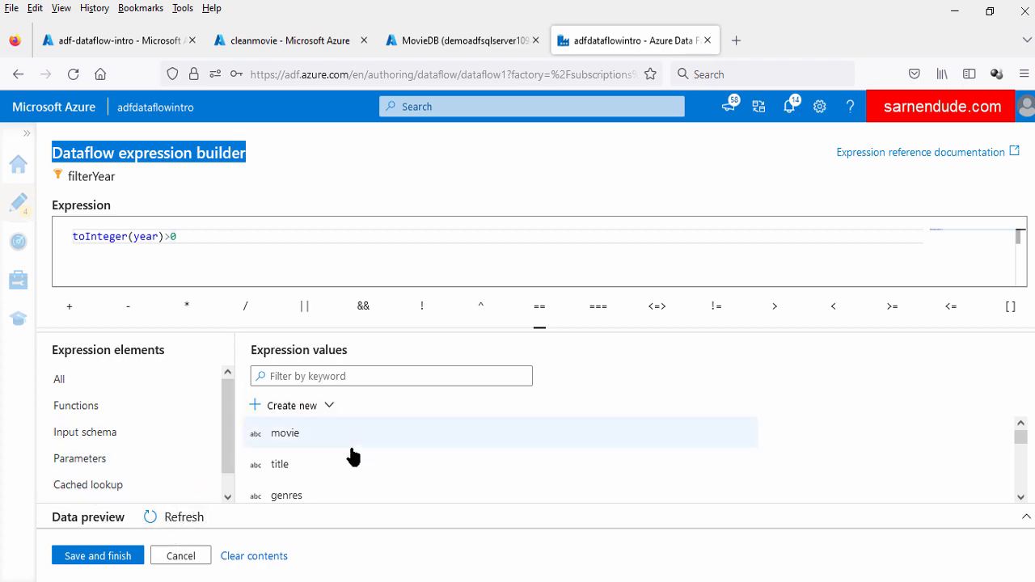
left_click(97, 556)
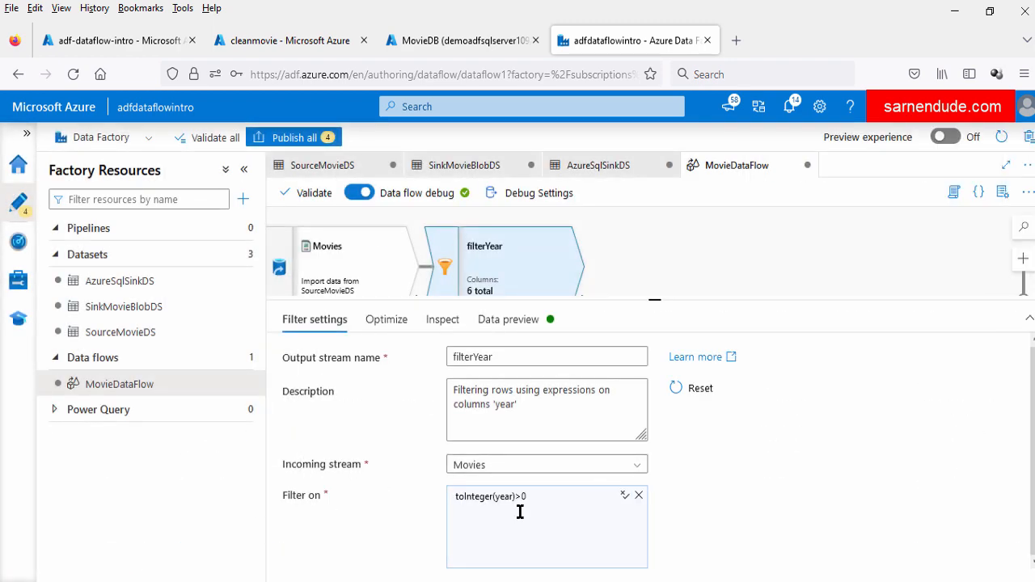
Review the filter expression and the columns used by filterYear, and refresh its data preview
left_click_drag(535, 504, 446, 494)
left_click(438, 322)
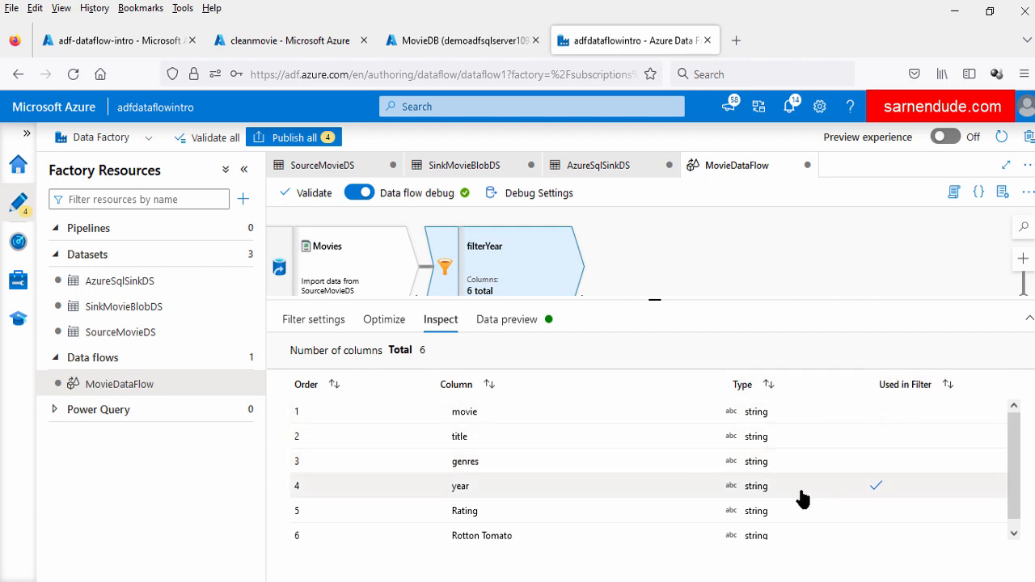
double_click(466, 489)
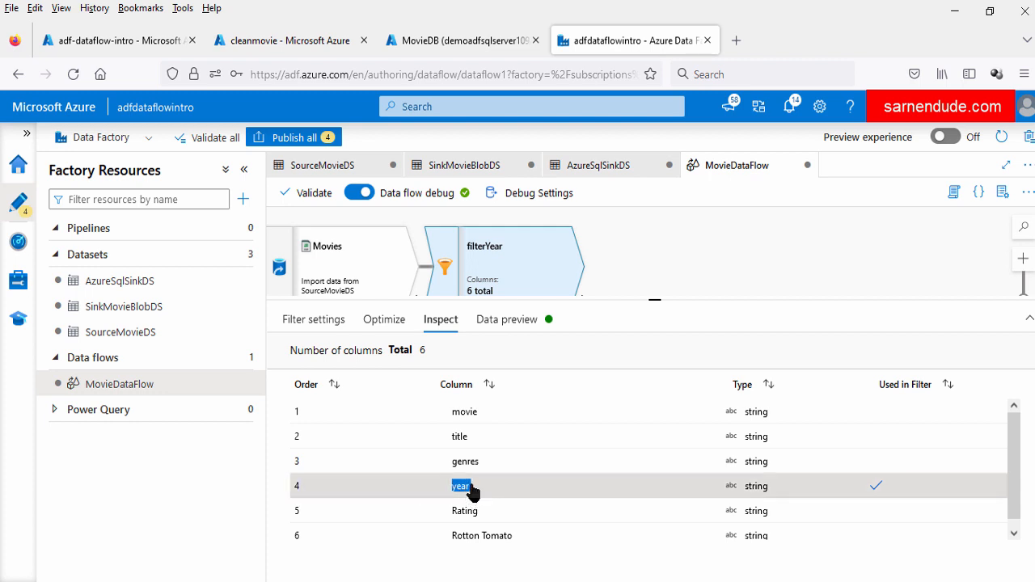
left_click(495, 322)
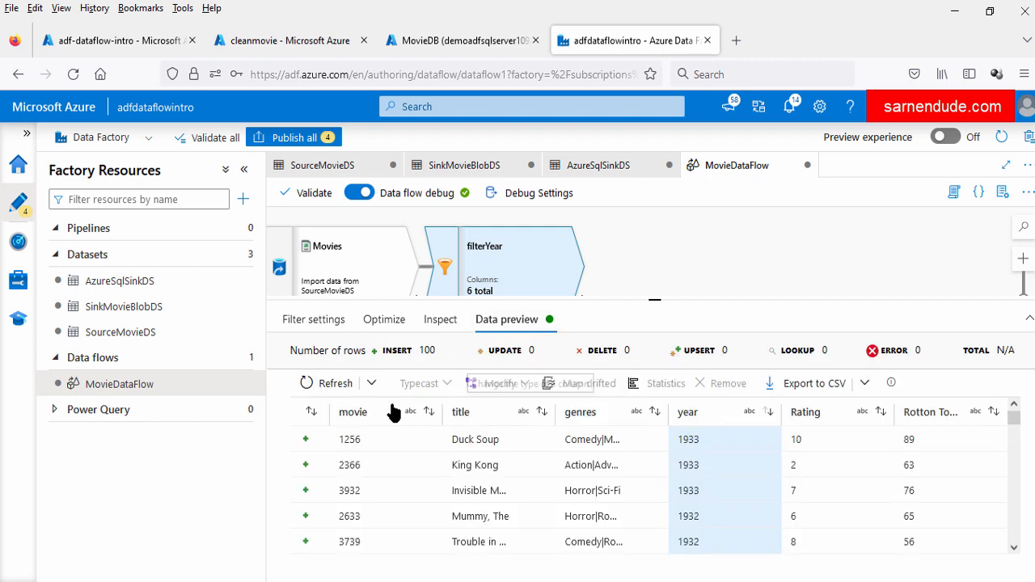
left_click(326, 386)
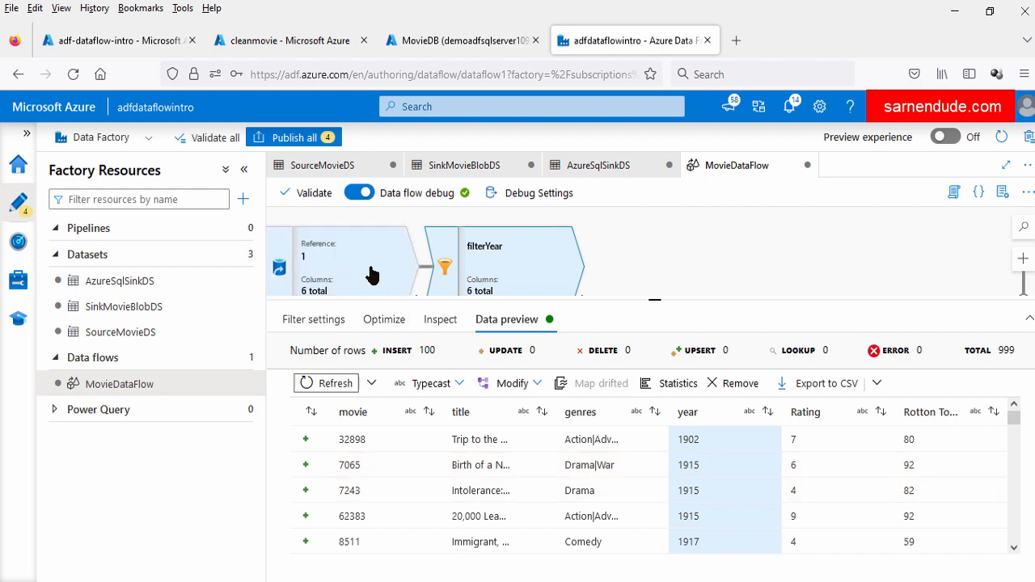
Sort the filterYear data preview by year in both directions to check for invalid year values
left_click(767, 413)
left_click(767, 413)
left_click(767, 415)
left_click(767, 416)
left_click(767, 417)
left_click(767, 416)
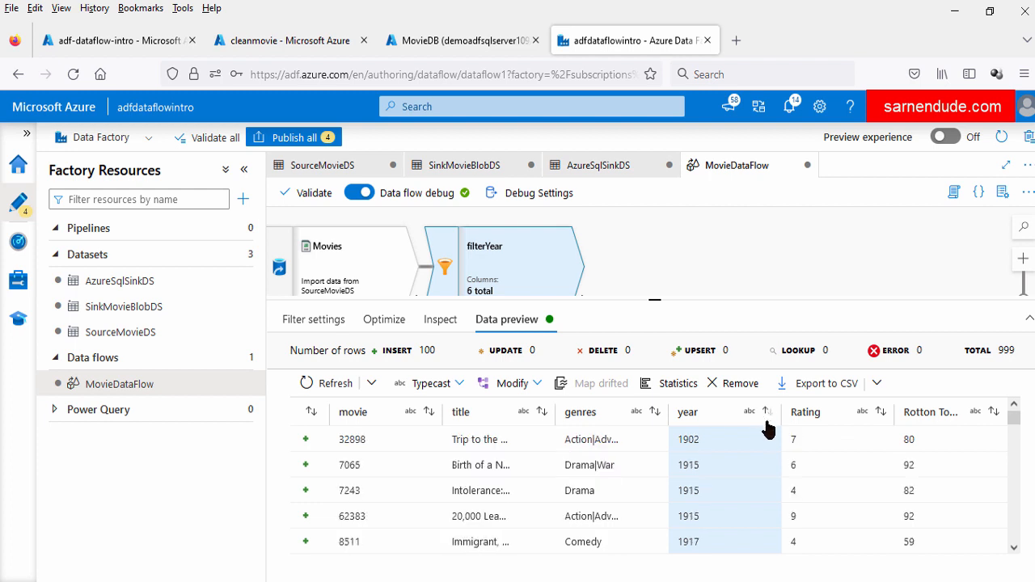
left_click(767, 416)
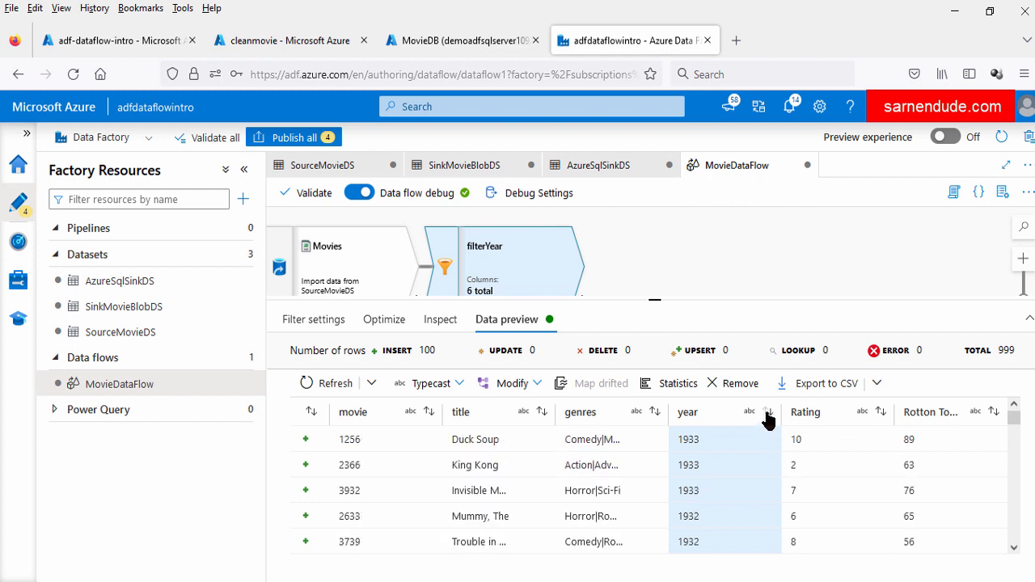
left_click(767, 414)
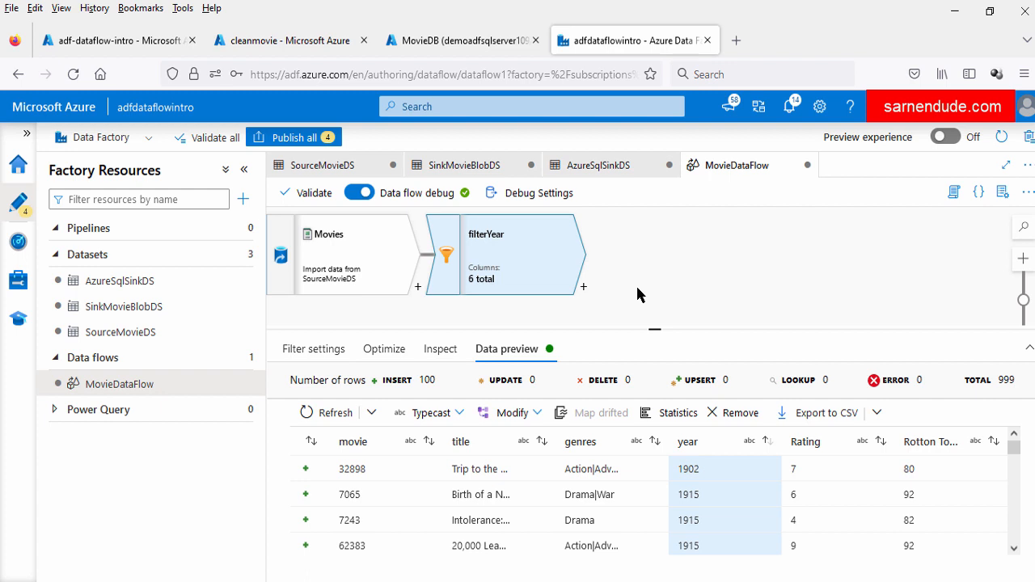
Add a Select transformation after filterYear and set its output stream name to select3Column
left_click(584, 290)
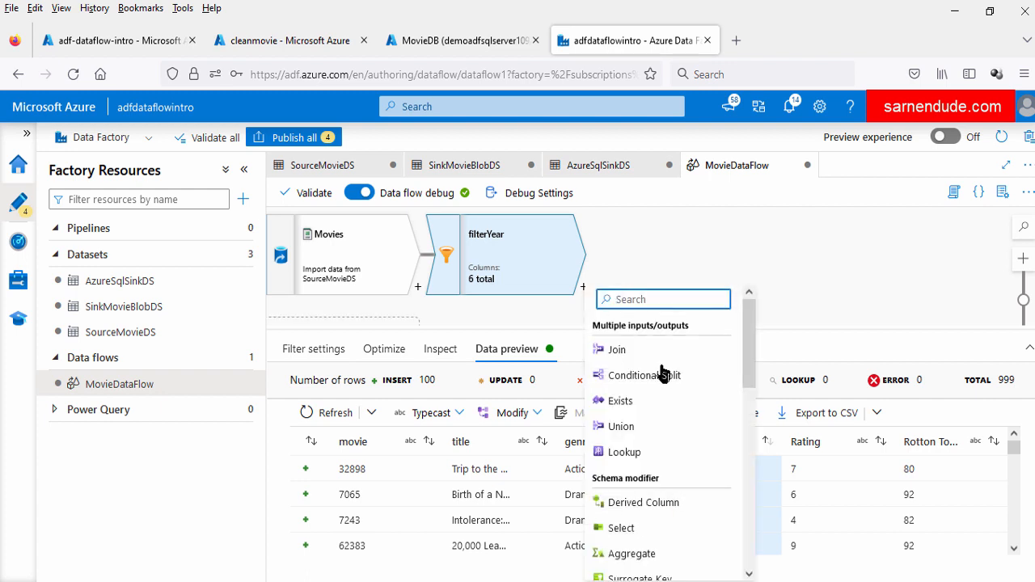
scroll(663, 465, "down", 2)
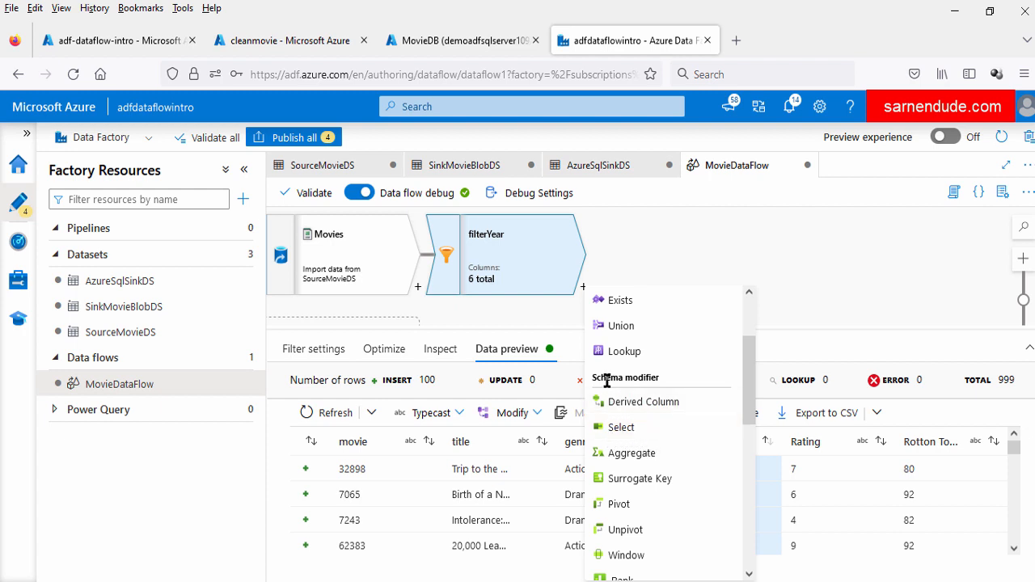
left_click_drag(601, 380, 636, 380)
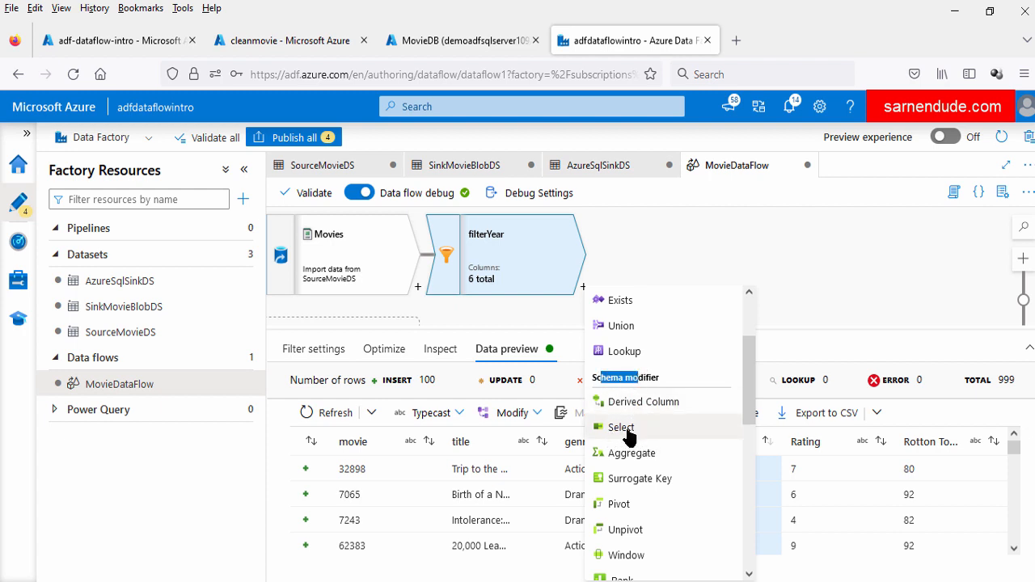
left_click(623, 428)
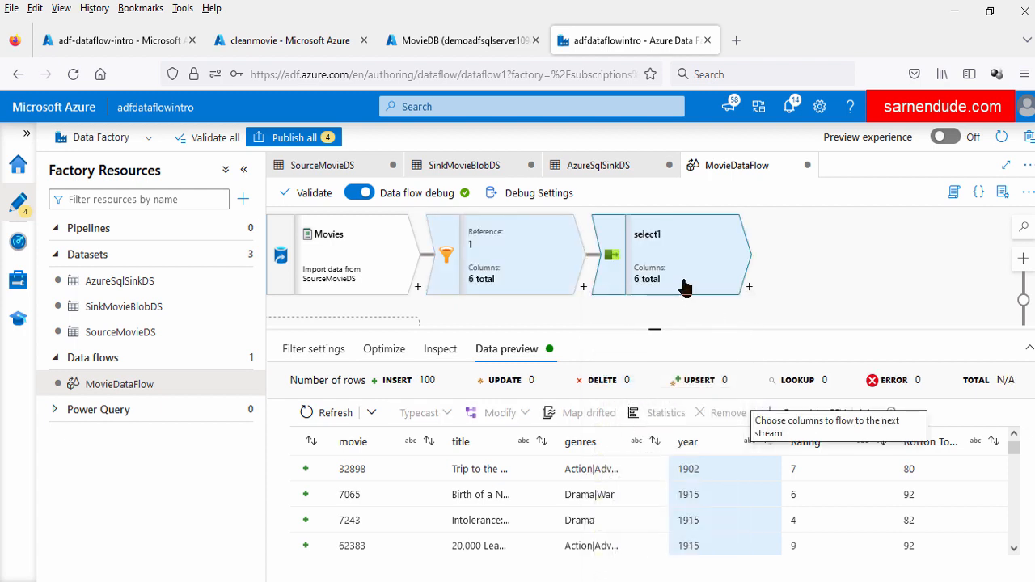
left_click(678, 256)
left_click(502, 390)
type("Columns")
Remove the title, genres and Rotton Tomato mappings from select3Column's input columns
scroll(398, 474, "down", 3)
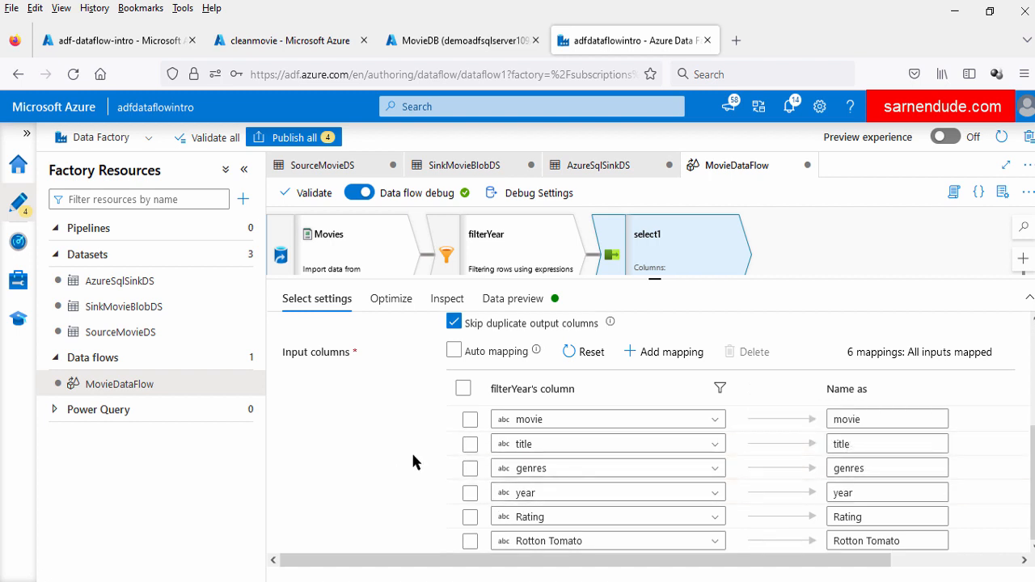
left_click(470, 444)
left_click(469, 472)
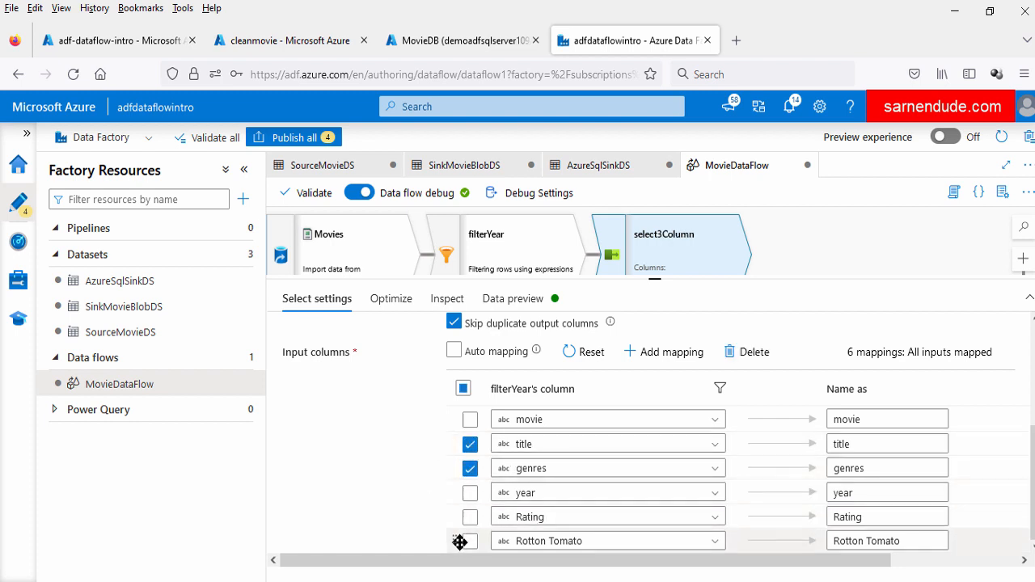
left_click(470, 541)
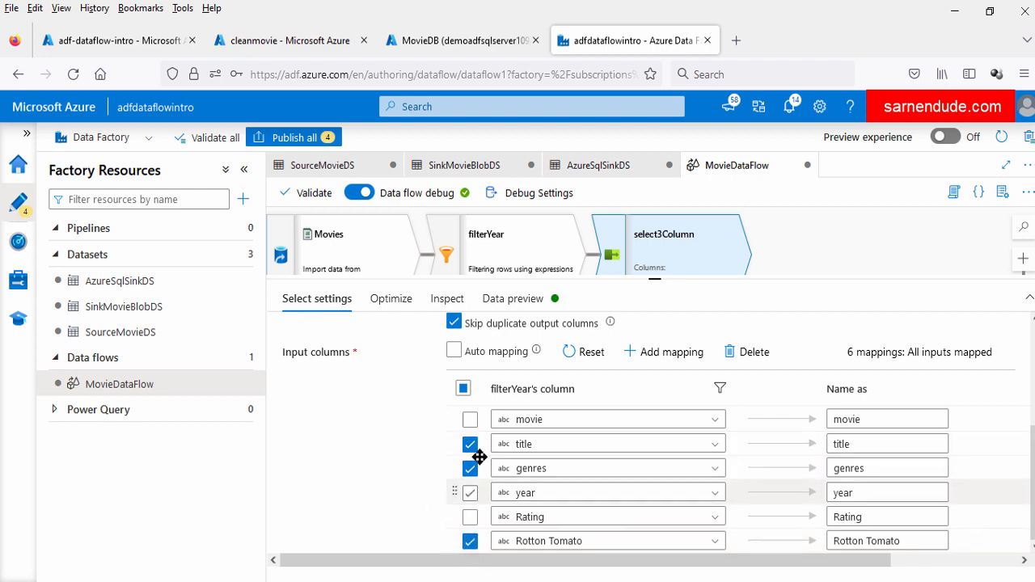
left_click(751, 353)
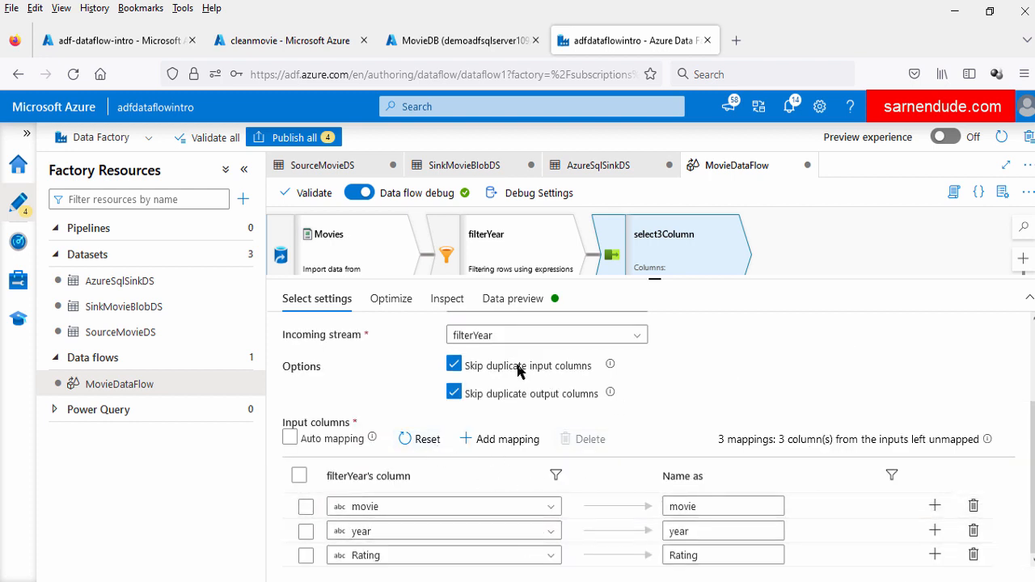
Inspect select3Column's output schema for updated, dropped and unchanged columns, and refresh its data preview
left_click(447, 299)
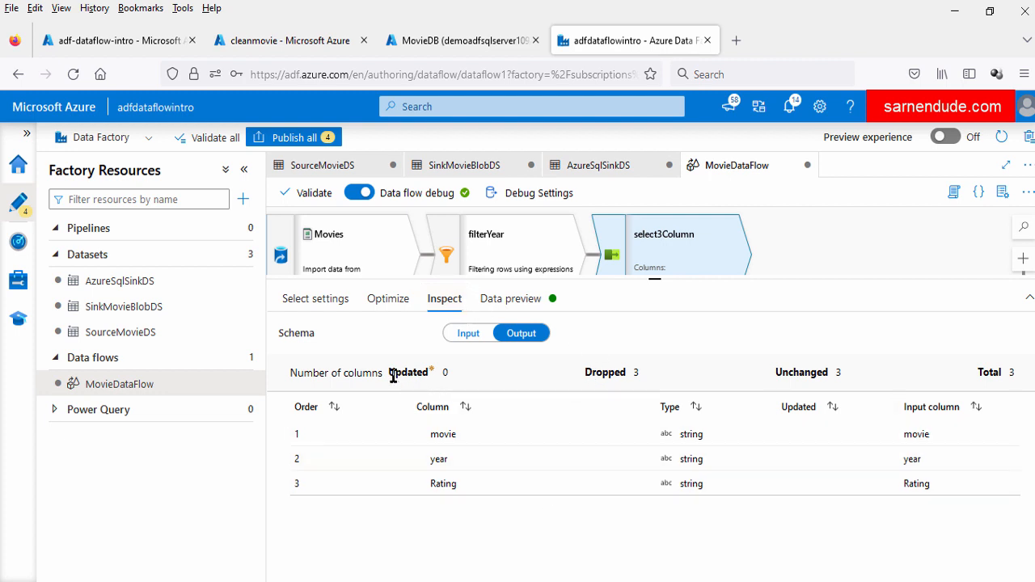
left_click_drag(398, 374, 424, 374)
left_click(521, 381)
left_click_drag(586, 374, 630, 374)
left_click(650, 376)
left_click_drag(828, 372, 779, 373)
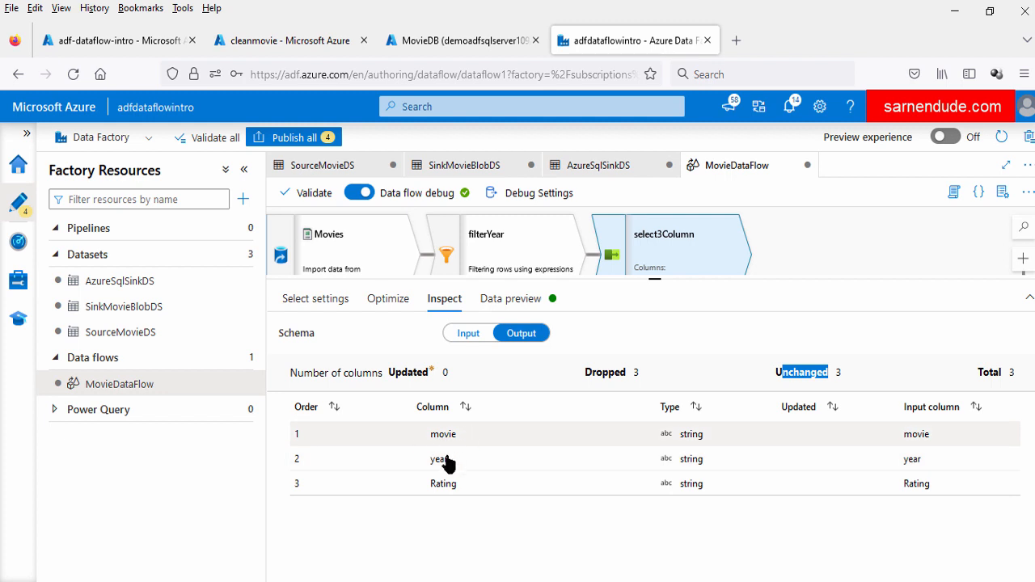
left_click(530, 301)
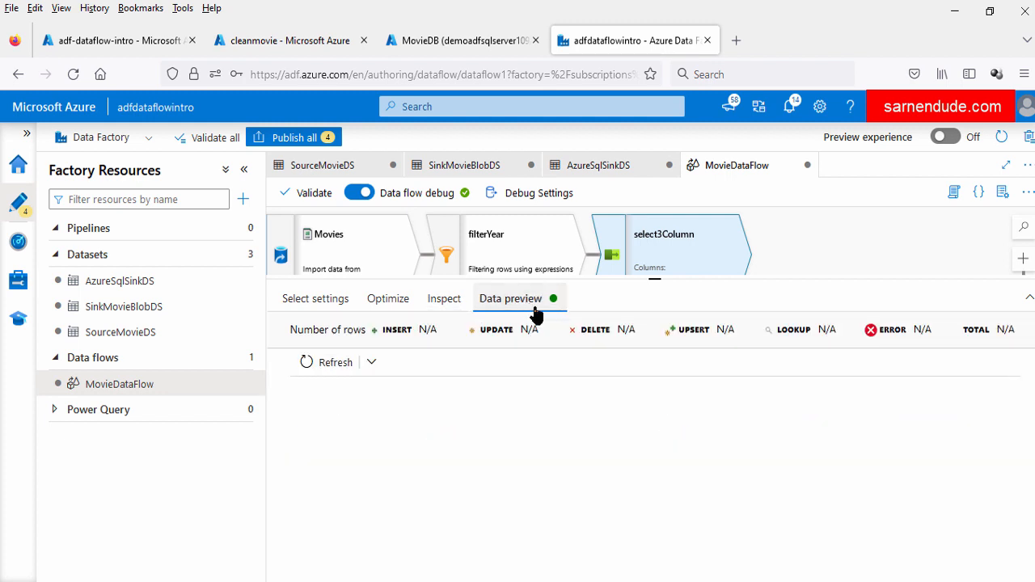
left_click(308, 362)
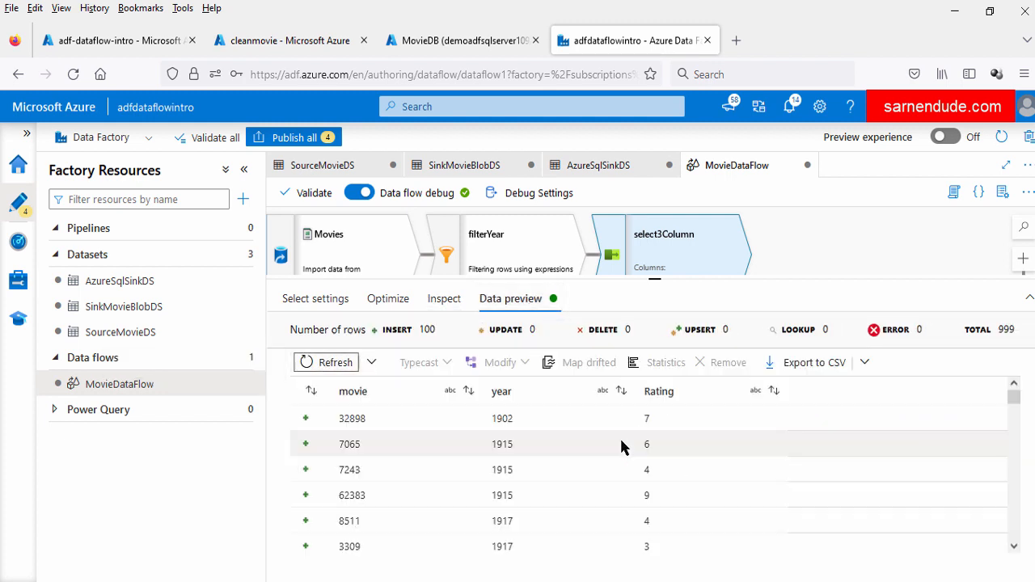
Add a Sink after select3Column and set its output stream name to sinkBlob
left_click_drag(842, 279, 842, 325)
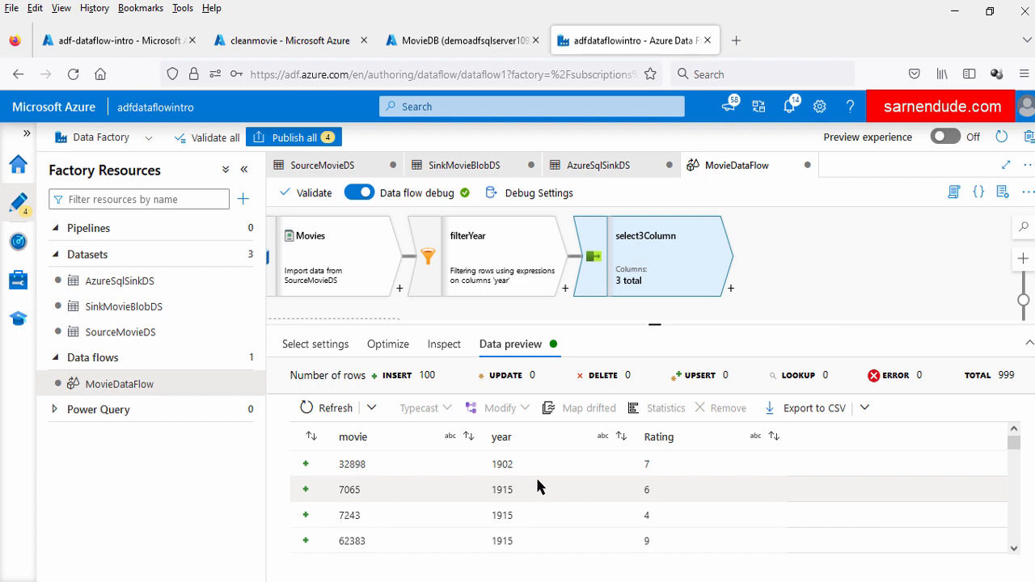
left_click(730, 291)
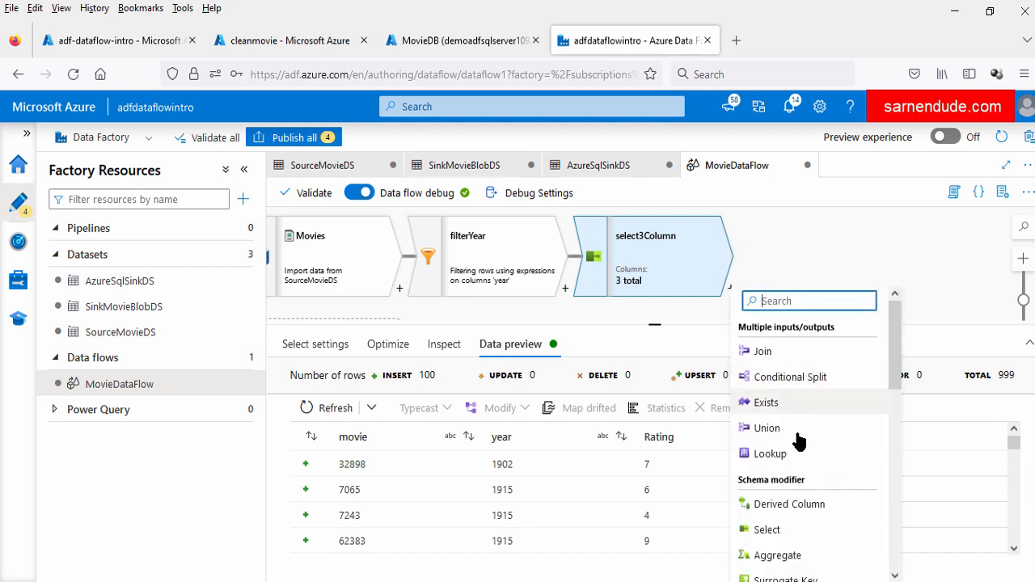
scroll(797, 486, "down", 1)
scroll(799, 500, "down", 5)
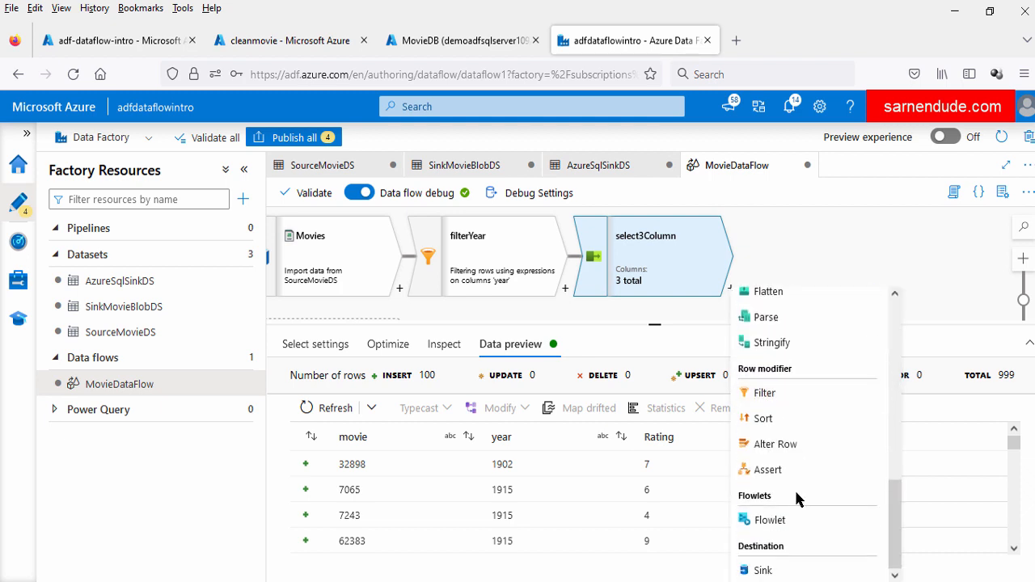
left_click(772, 571)
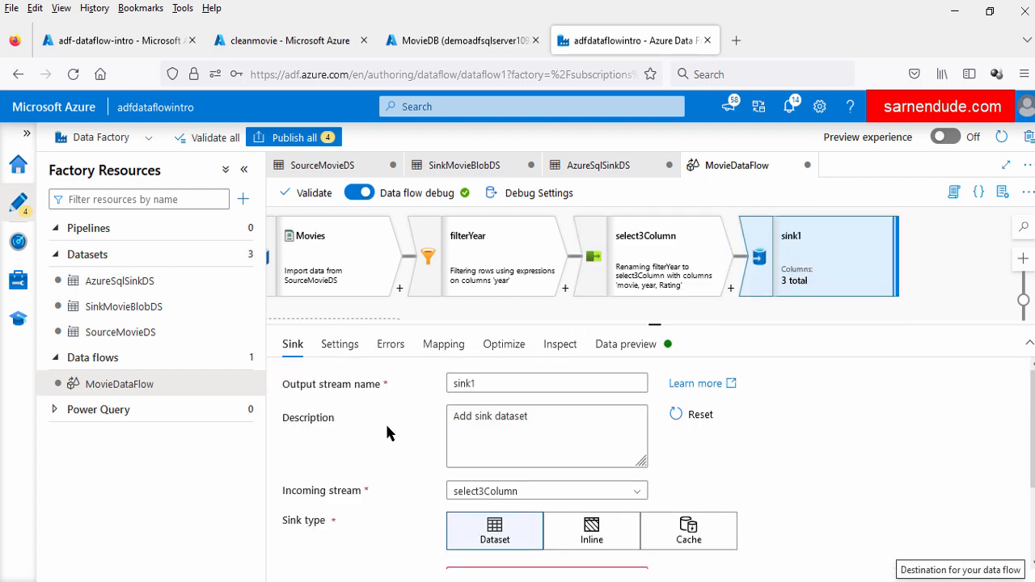
left_click_drag(475, 381, 491, 381)
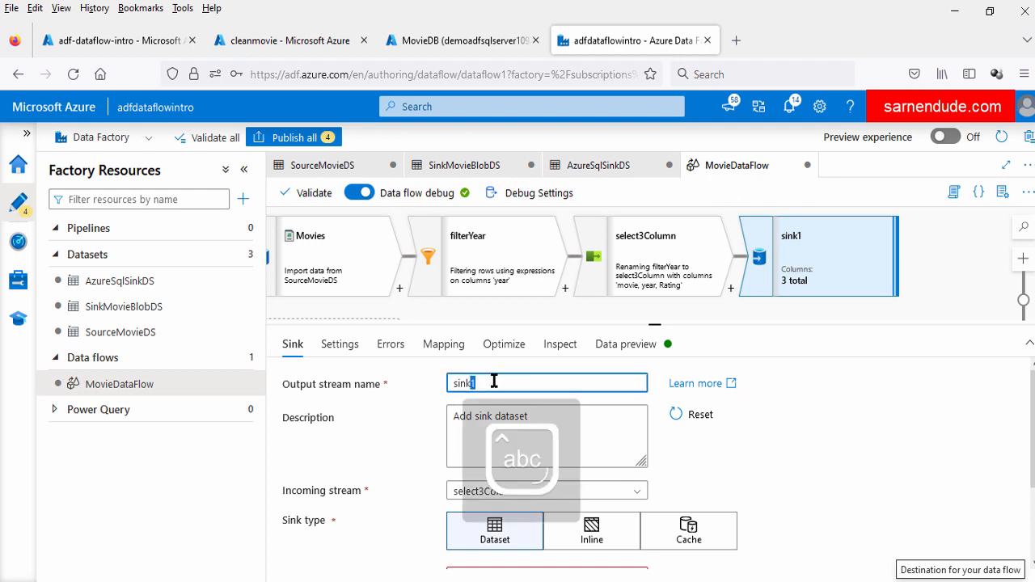
type("Blob")
Set the sinkBlob dataset to SinkMovieBlobDS
scroll(332, 356, "down", 1)
scroll(371, 478, "down", 1)
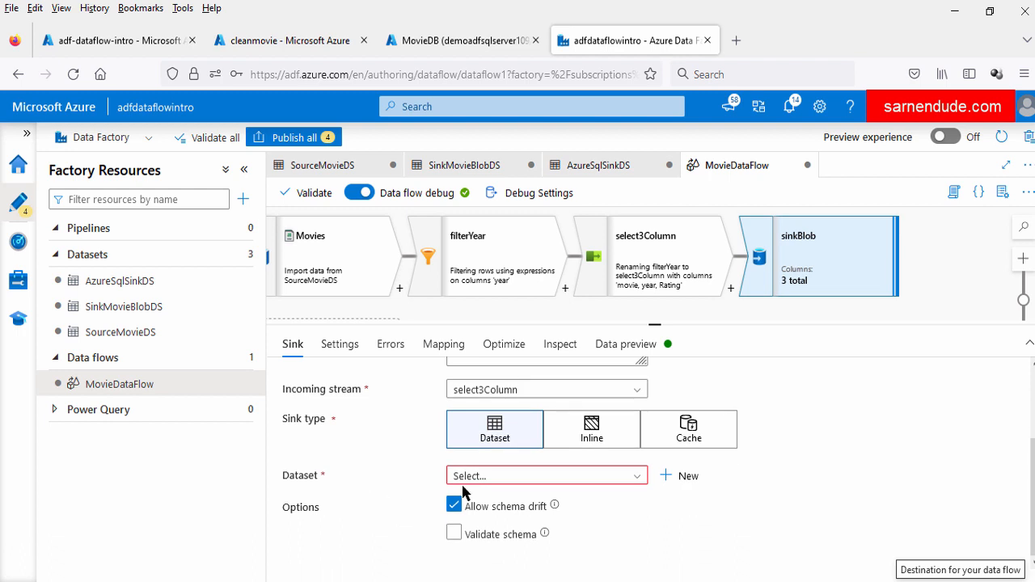
left_click(638, 476)
scroll(558, 547, "down", 2)
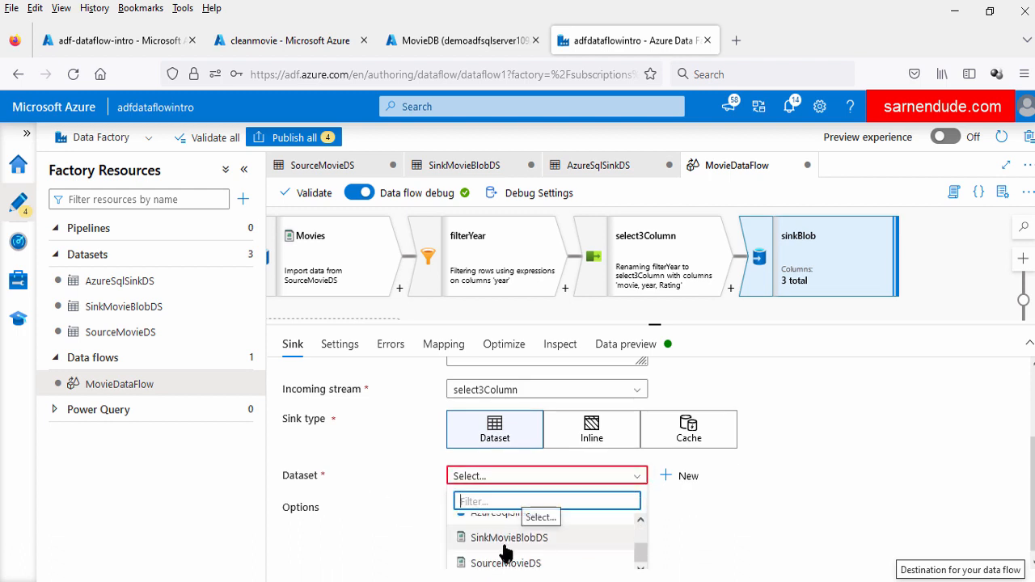
left_click(534, 540)
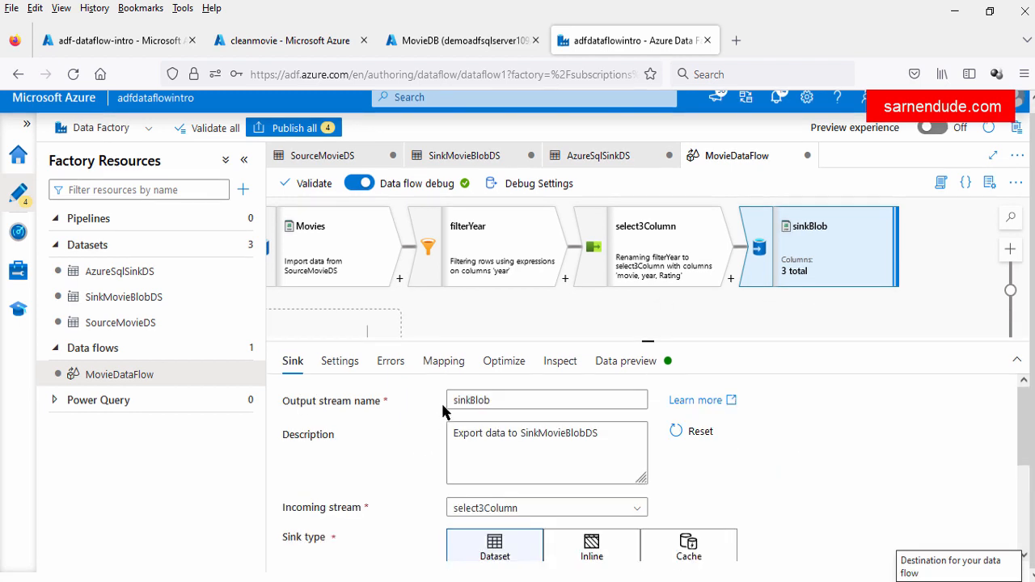
Turn off auto mapping for sinkBlob and review the individual column mappings
left_click(442, 362)
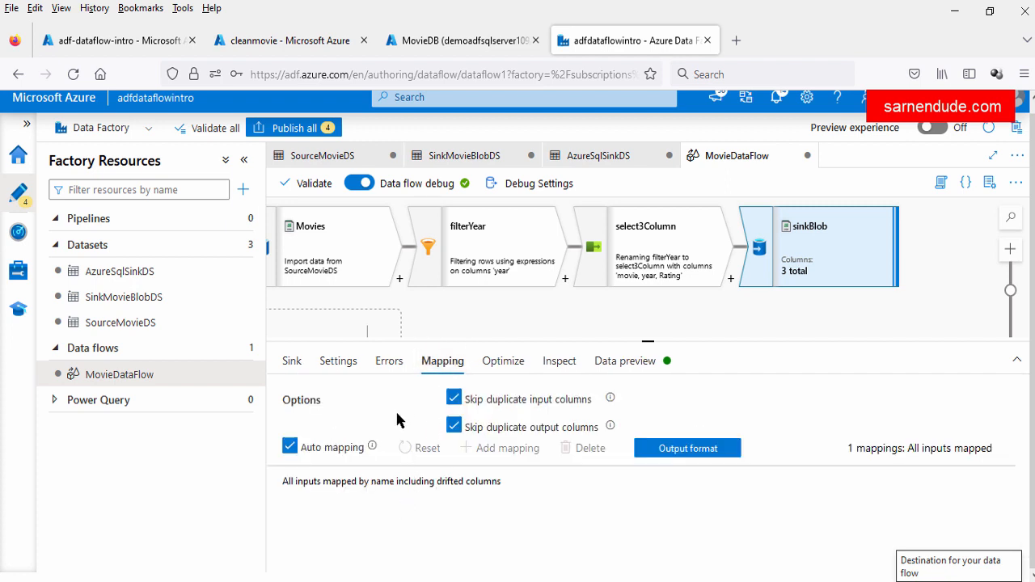
left_click(289, 446)
scroll(420, 502, "down", 1)
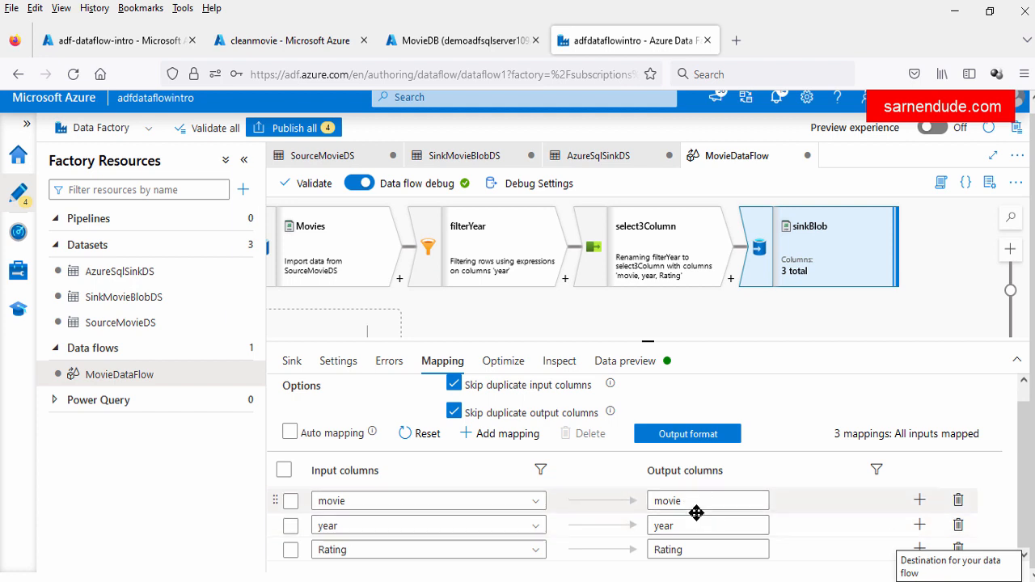
left_click(518, 322)
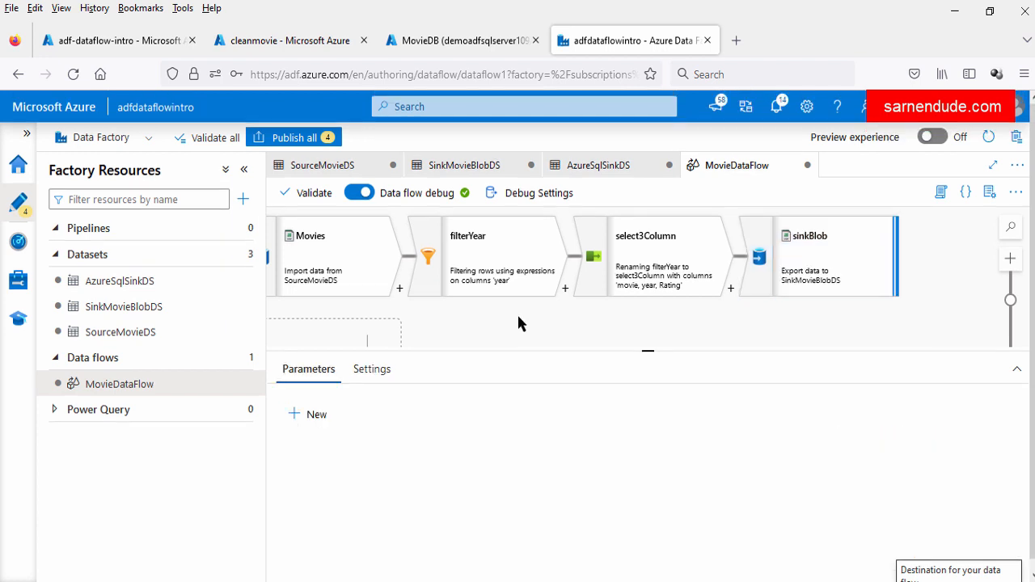
Create a new pipeline and name it MoviePipeline
left_click(243, 230)
left_click(299, 255)
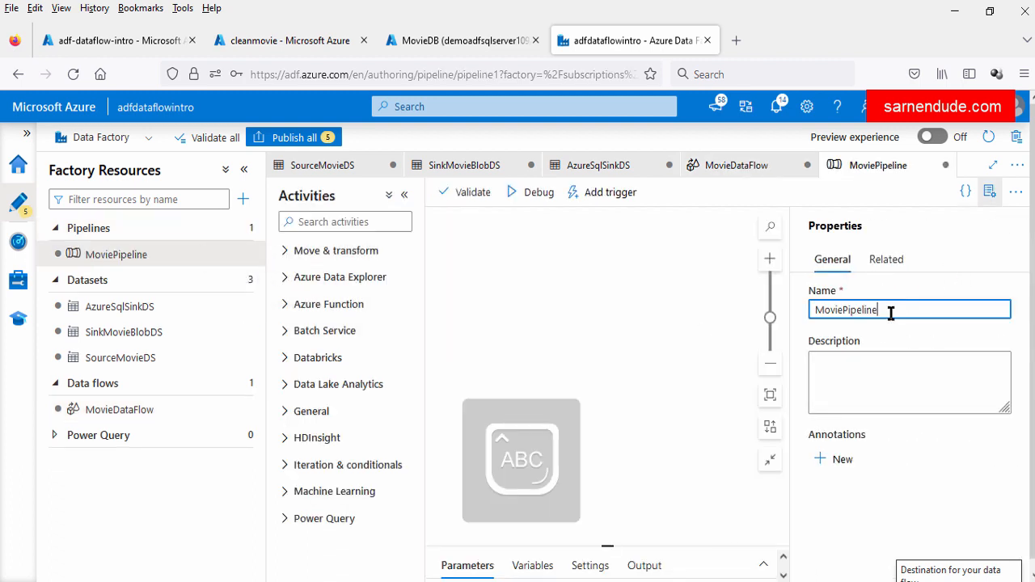
double_click(849, 310)
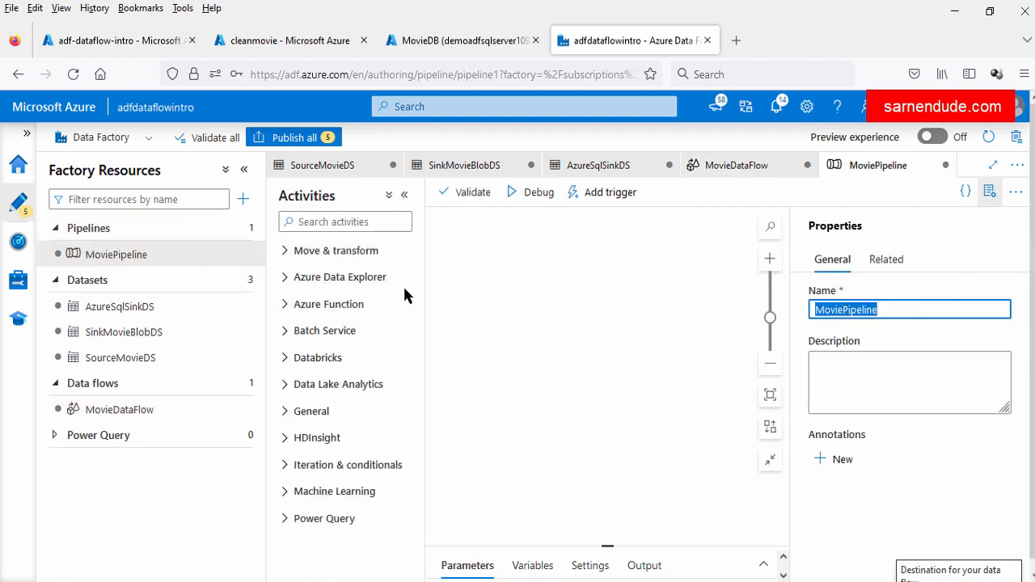
Add a Data flow activity to MoviePipeline and set its data flow to MovieDataFlow
left_click(285, 251)
left_click_drag(321, 312, 525, 289)
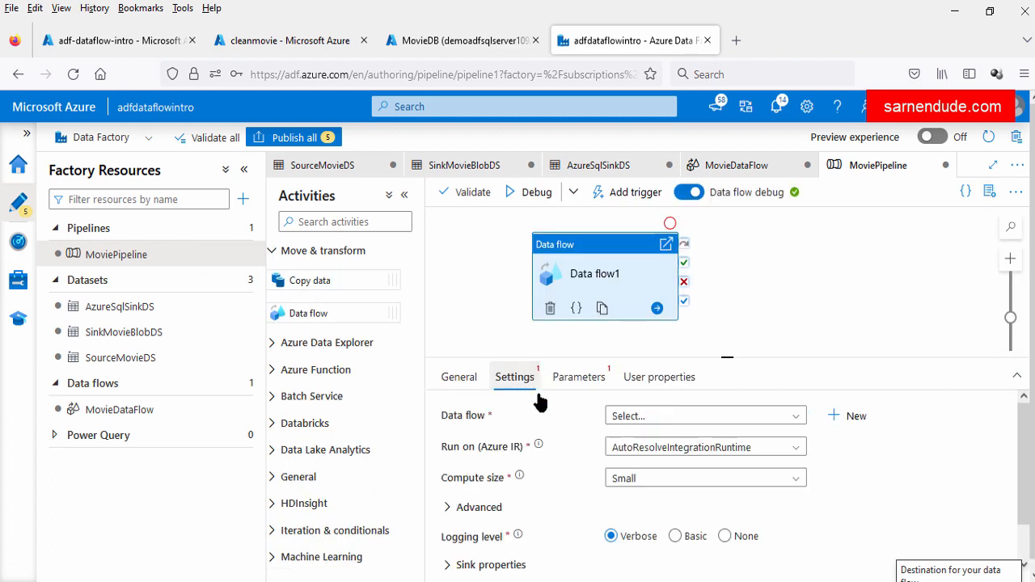
left_click(663, 417)
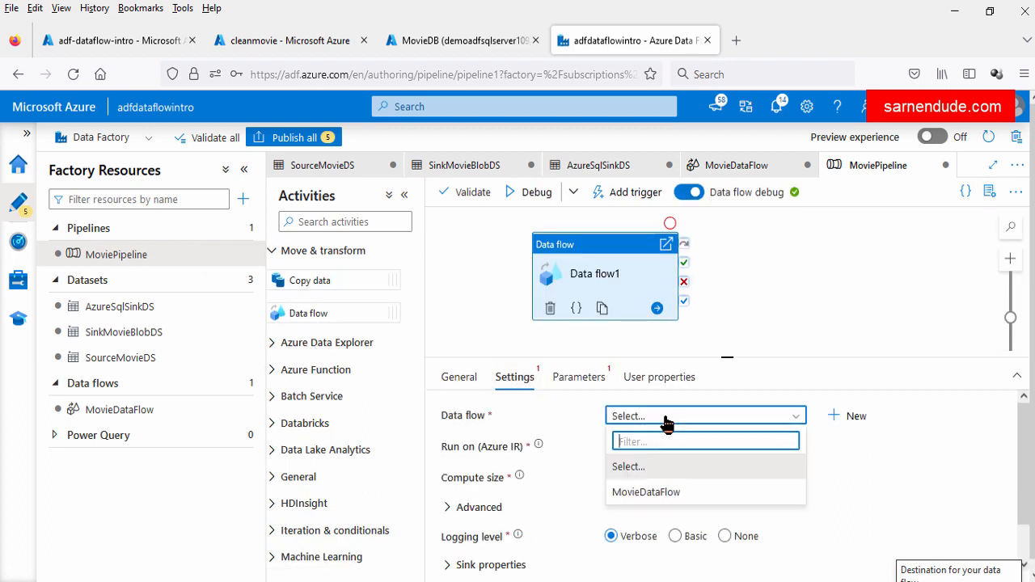
left_click(672, 491)
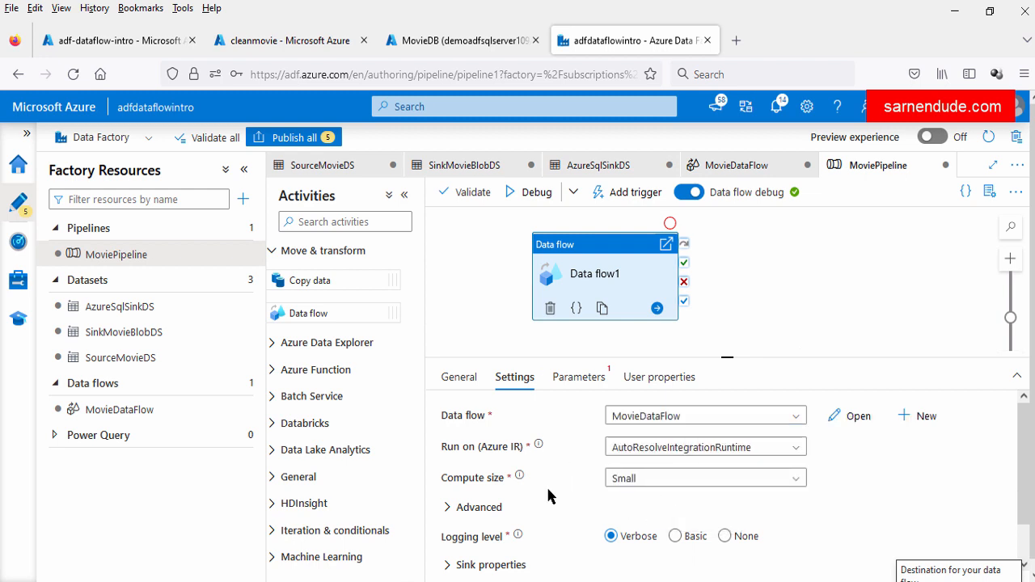
Validate MoviePipeline and close the validation output, keeping the Small compute size
left_click(650, 481)
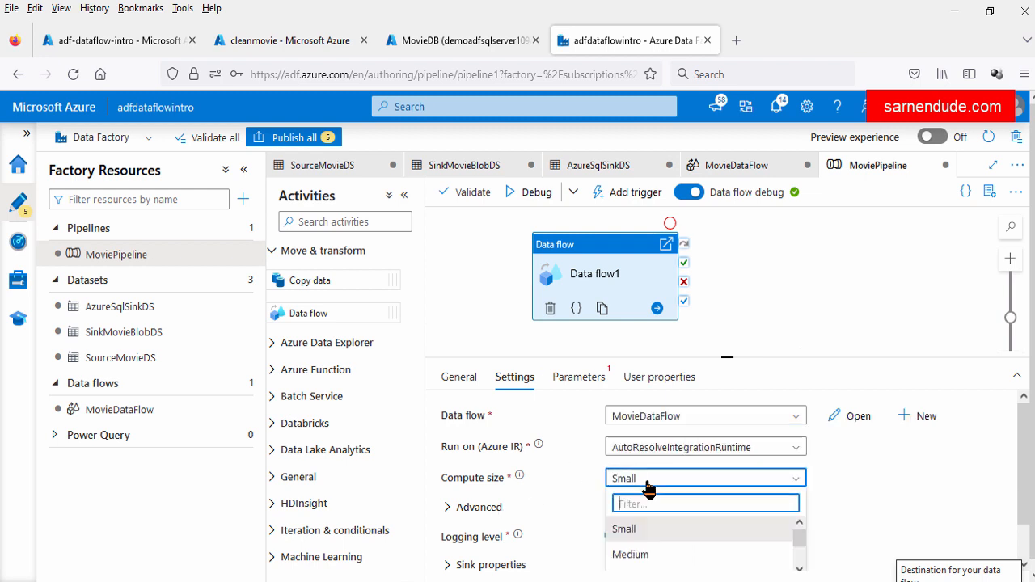
left_click(557, 493)
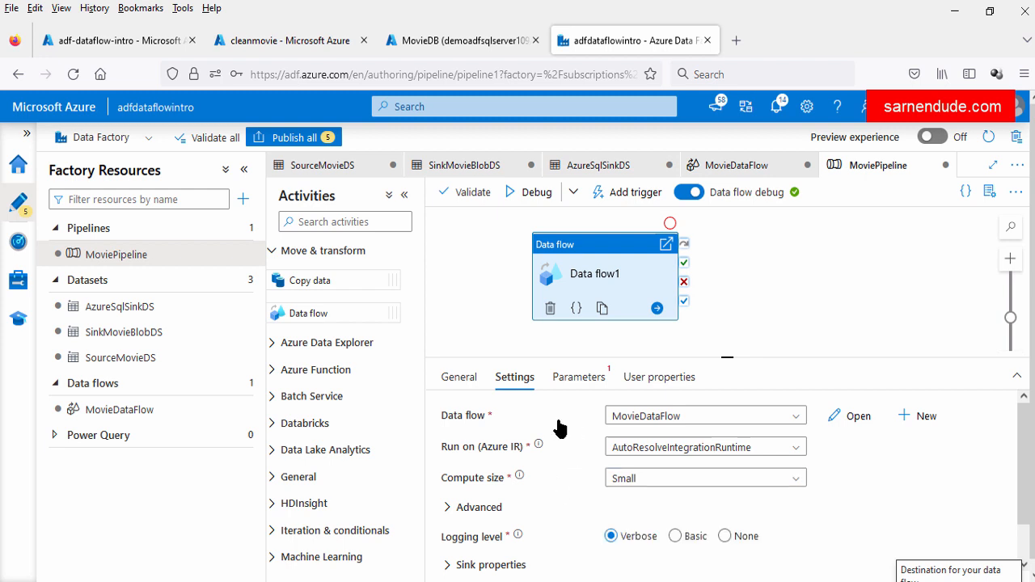
left_click(468, 192)
left_click_drag(832, 396, 883, 396)
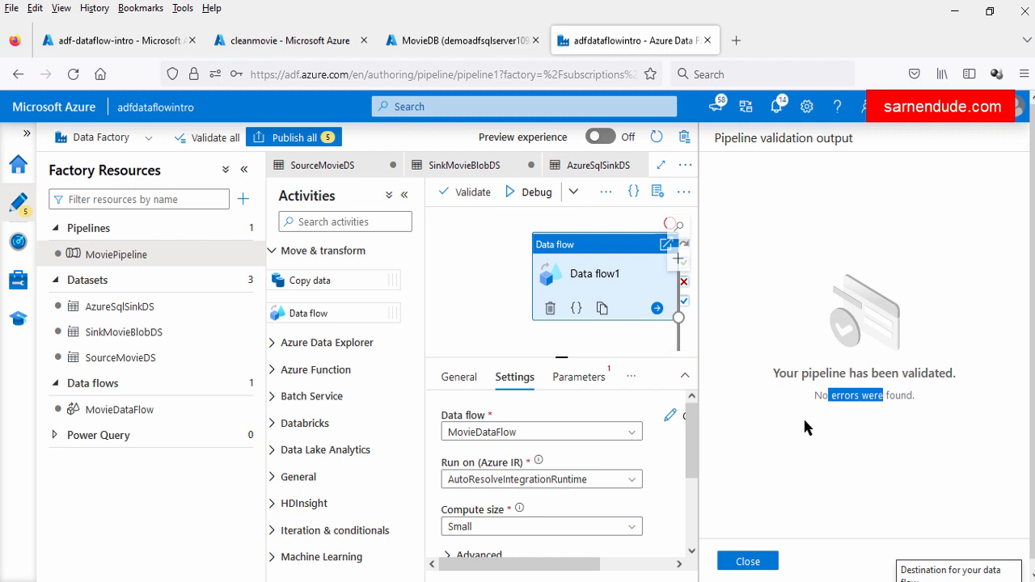
left_click(748, 561)
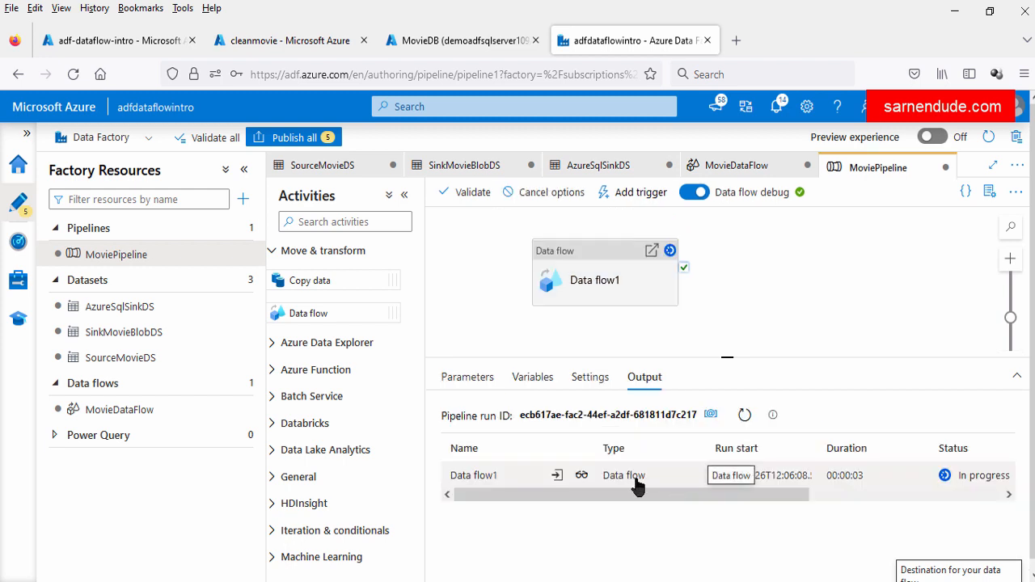
Run MoviePipeline in debug mode and check the Data flow1 run's status and duration
left_click_drag(774, 498, 807, 479)
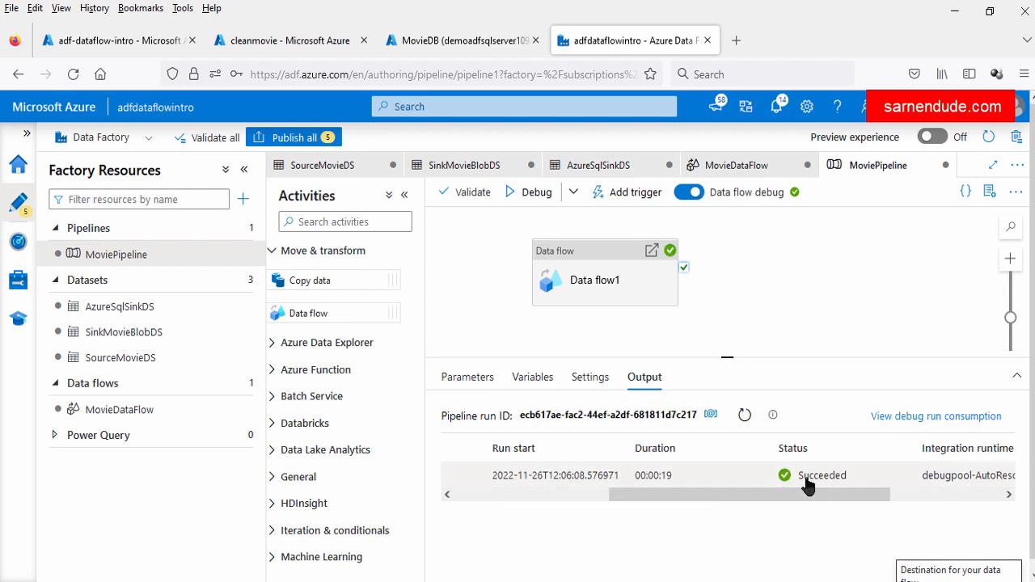
scroll(814, 498, "left", 3)
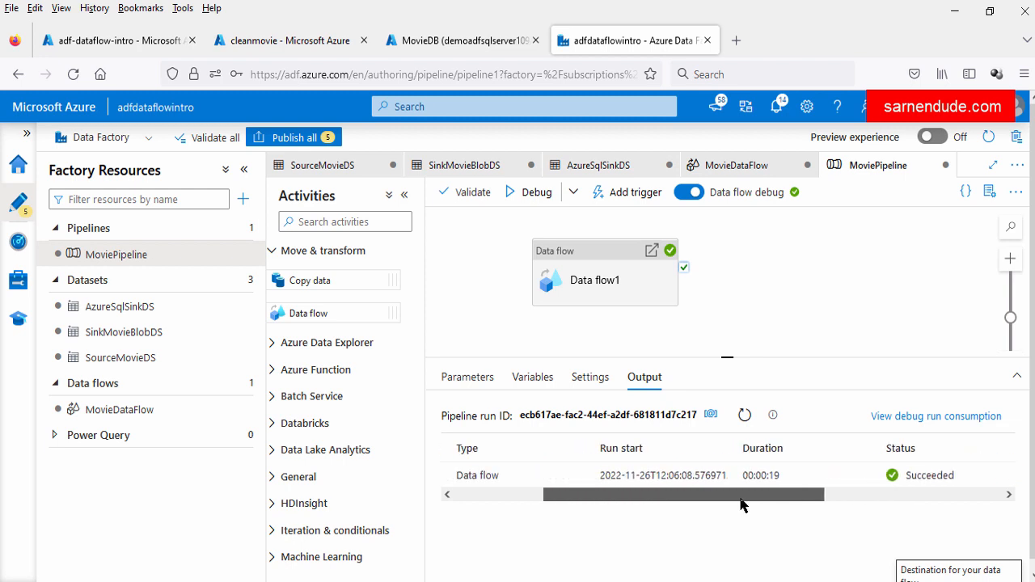
left_click_drag(710, 499, 612, 499)
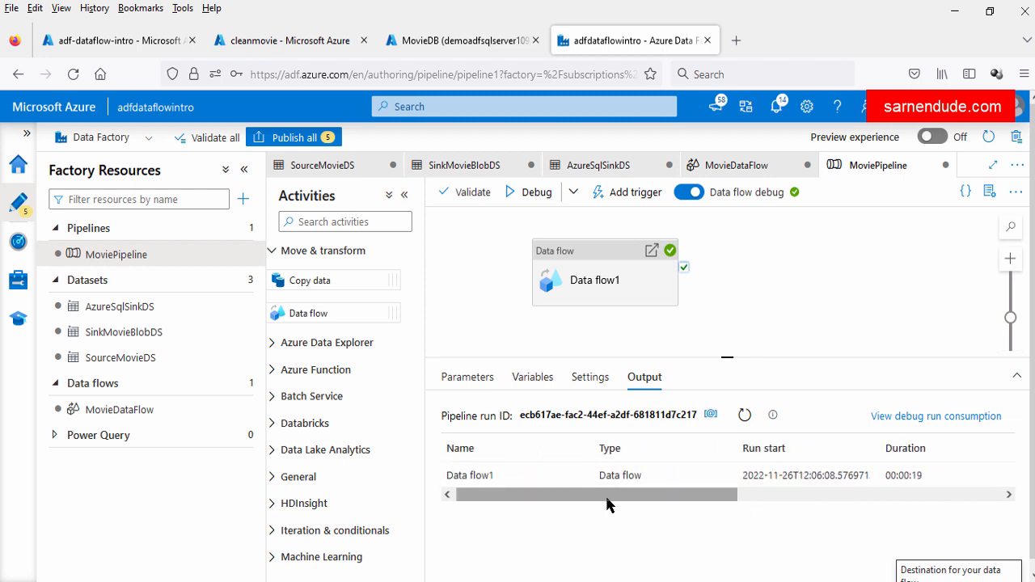
Switch to the cleanmovie container in the Azure portal and refresh its blob list
left_click(291, 40)
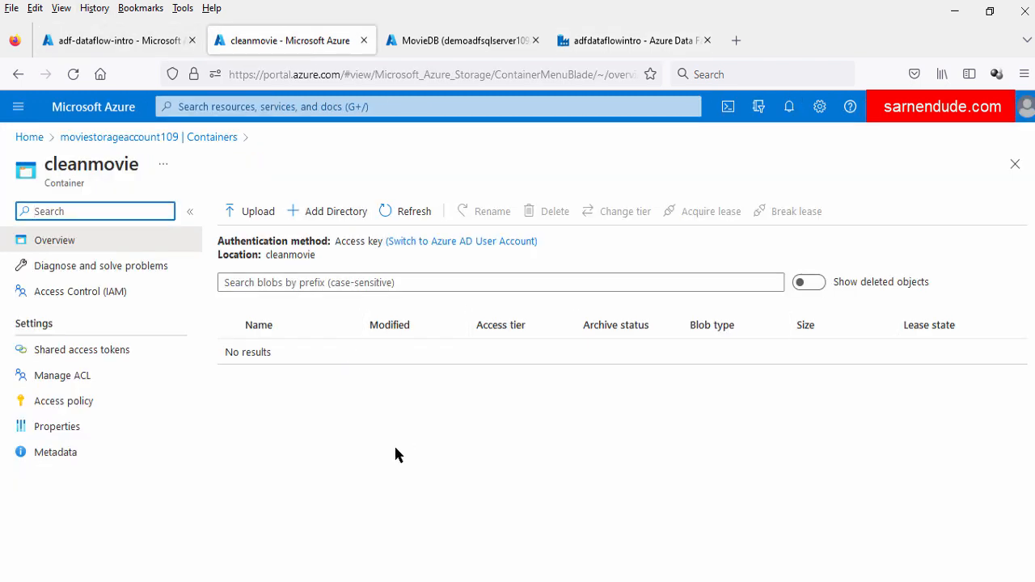
double_click(294, 254)
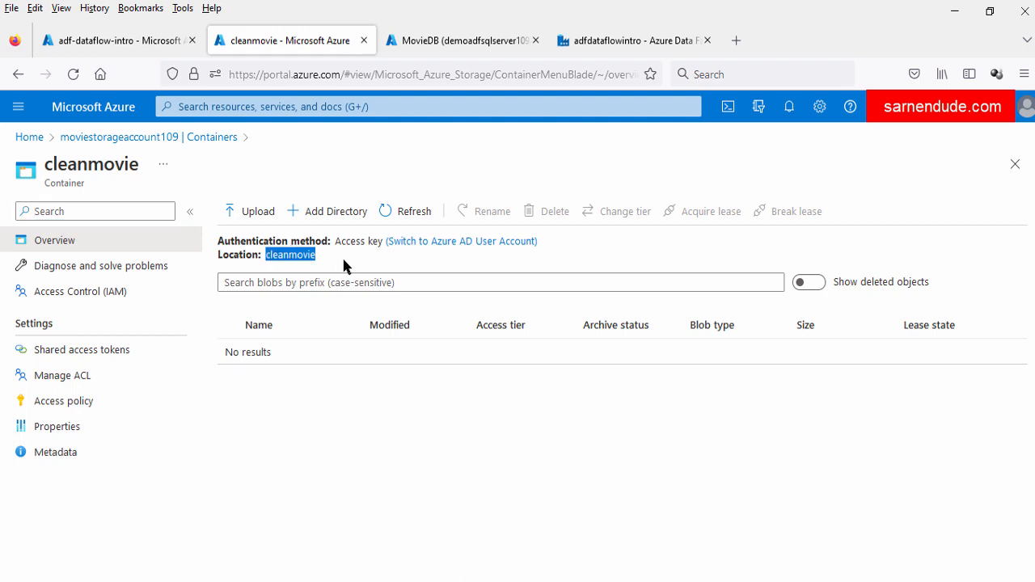
left_click(342, 255)
left_click(409, 211)
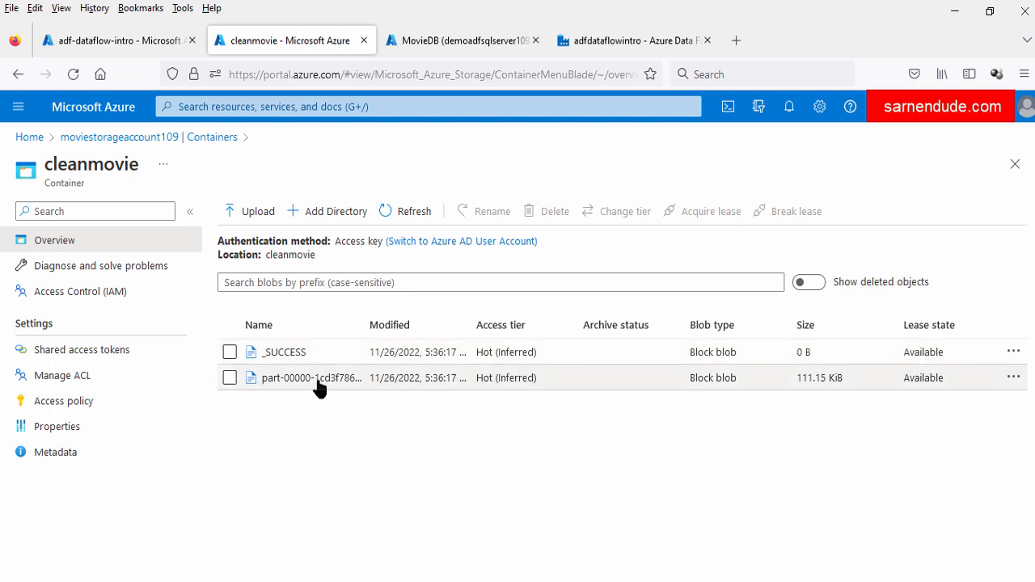
Open the generated part-00000 CSV blob in cleanmovie and examine its header and rows
left_click(290, 380)
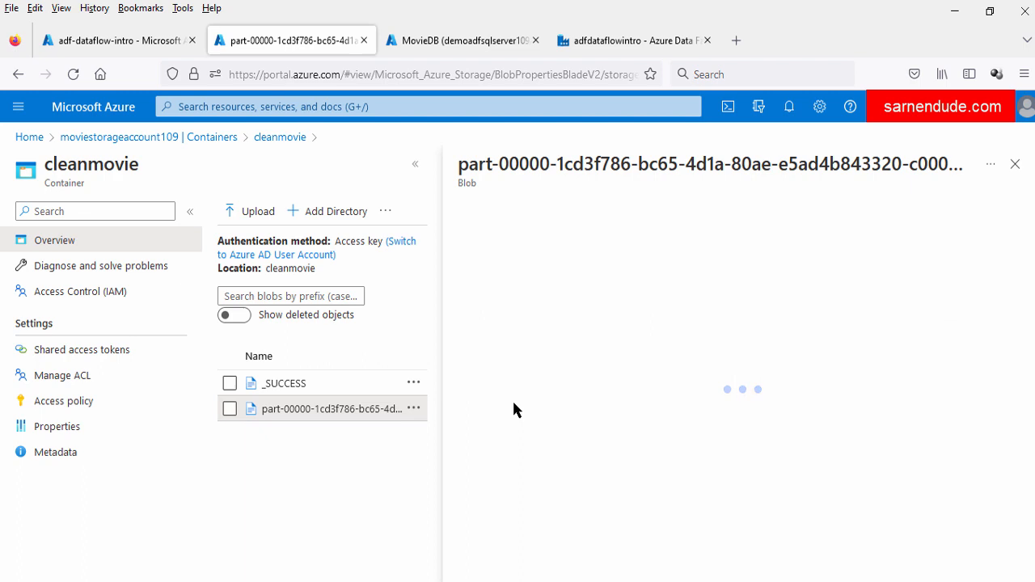
left_click(592, 251)
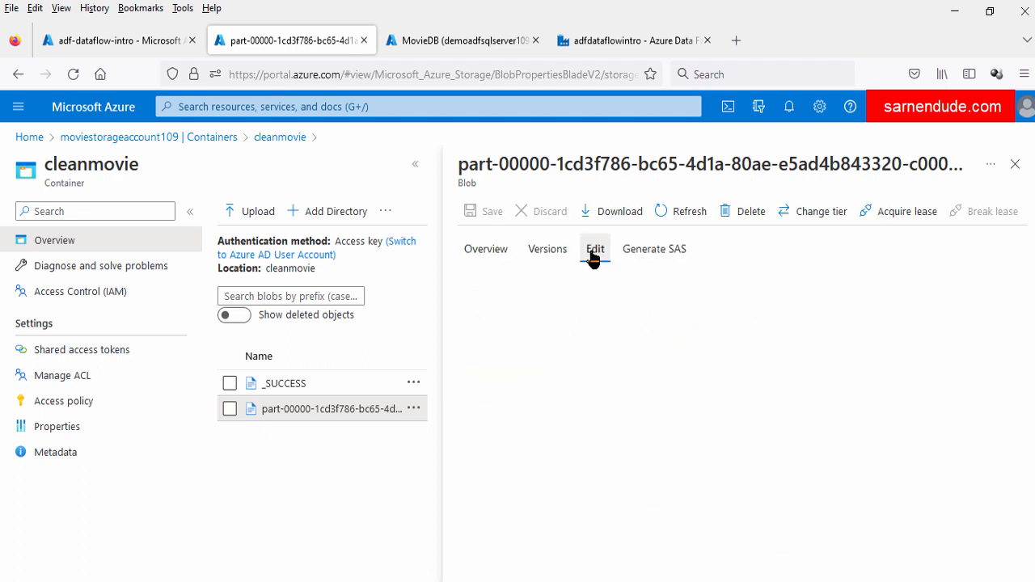
left_click_drag(515, 281, 616, 284)
left_click(566, 311)
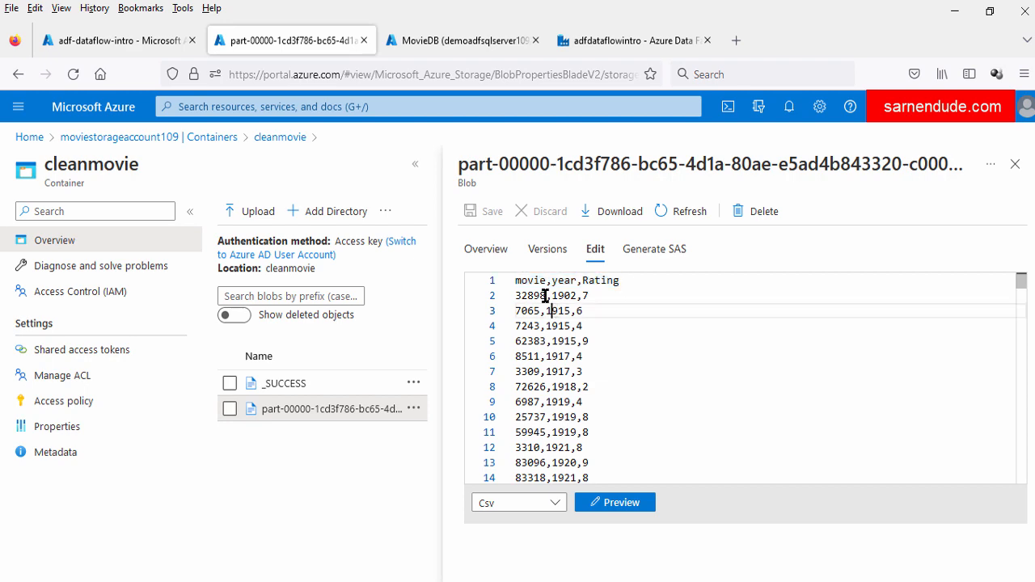
left_click(557, 281)
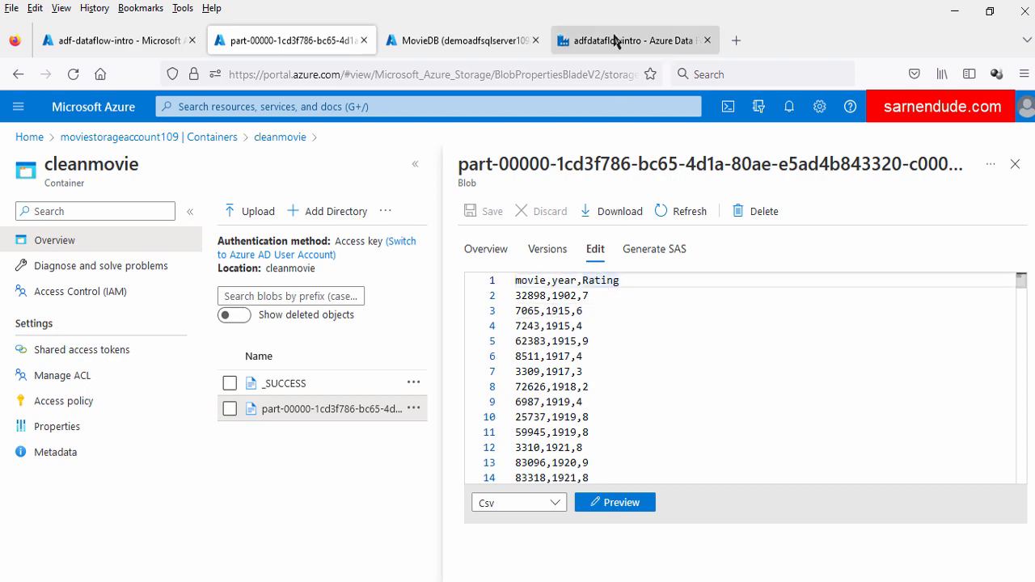
Compare the select3Column mappings in MovieDataFlow with the columns of the output CSV blob, and close the blob
left_click(631, 41)
left_click(164, 411)
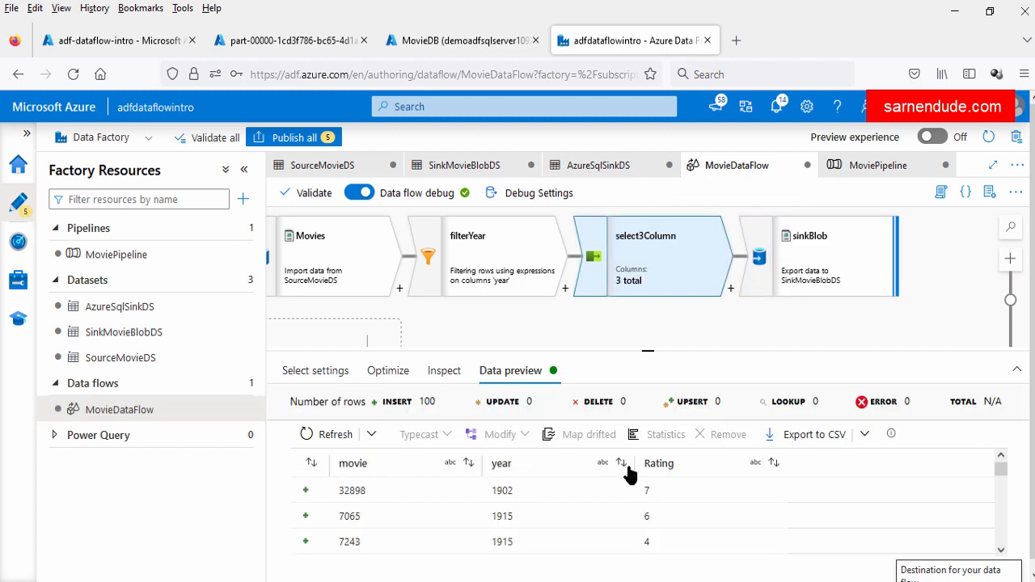
left_click(318, 370)
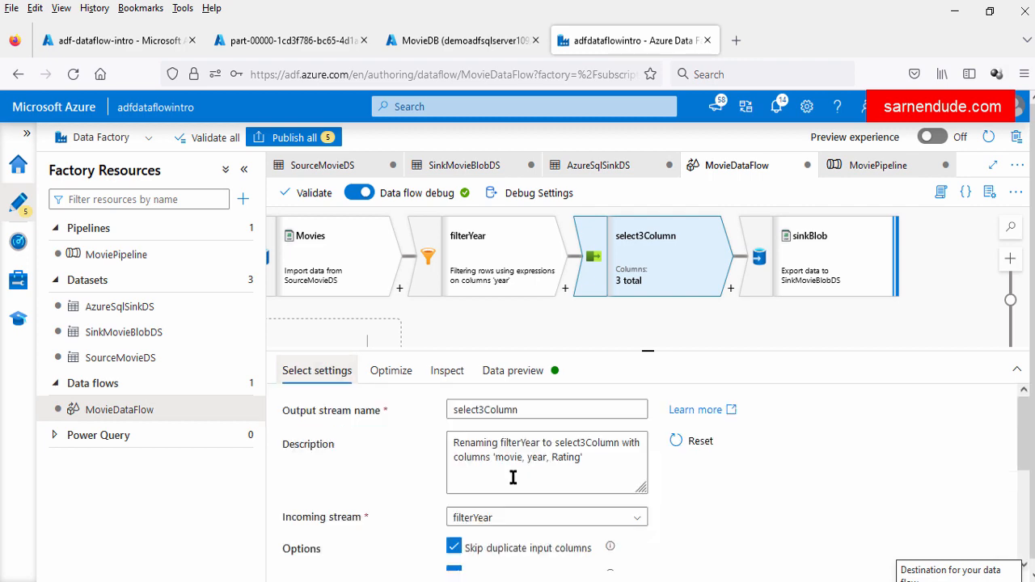
scroll(469, 512, "down", 3)
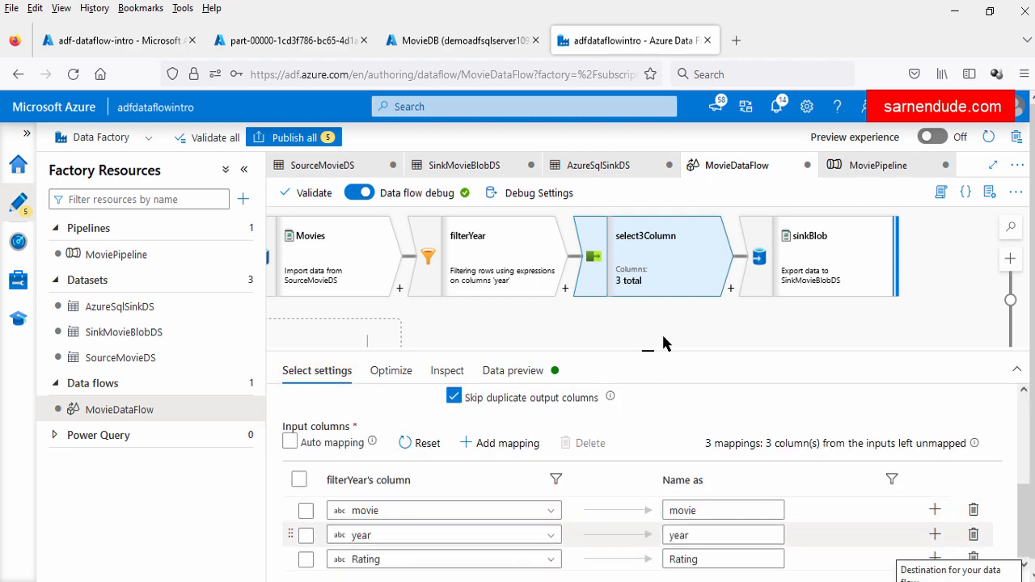
left_click(308, 38)
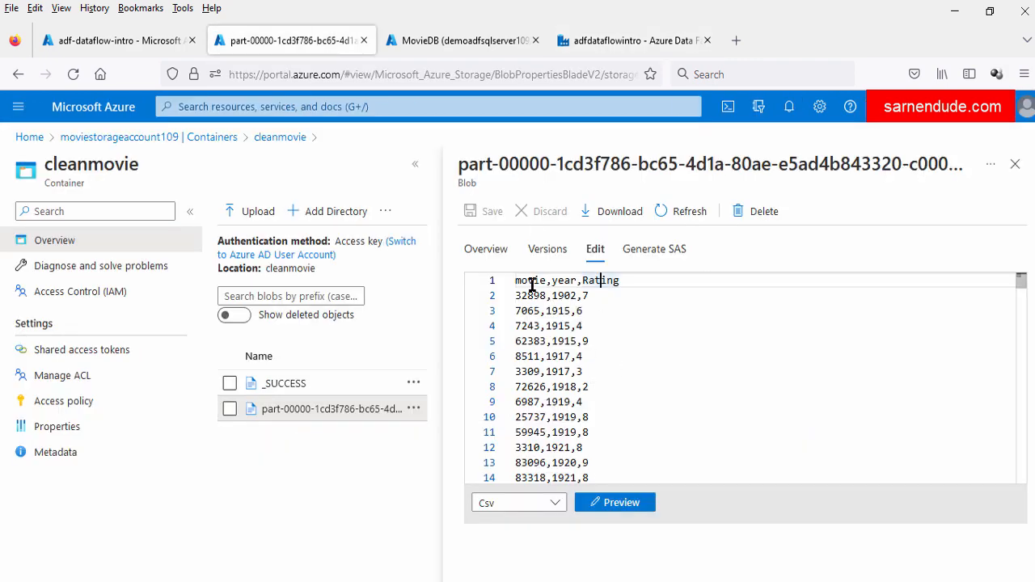
left_click(579, 311)
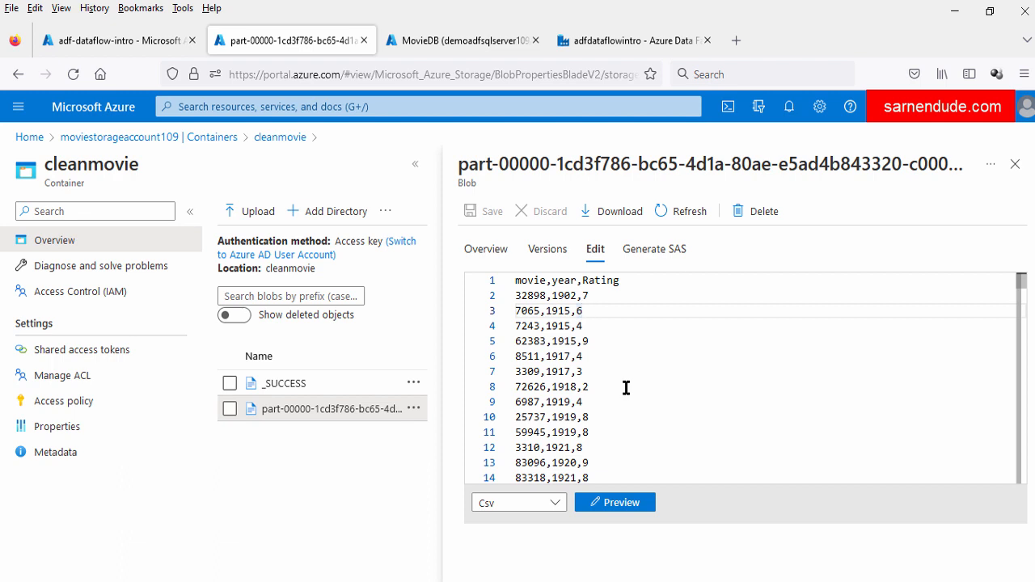
left_click(1015, 164)
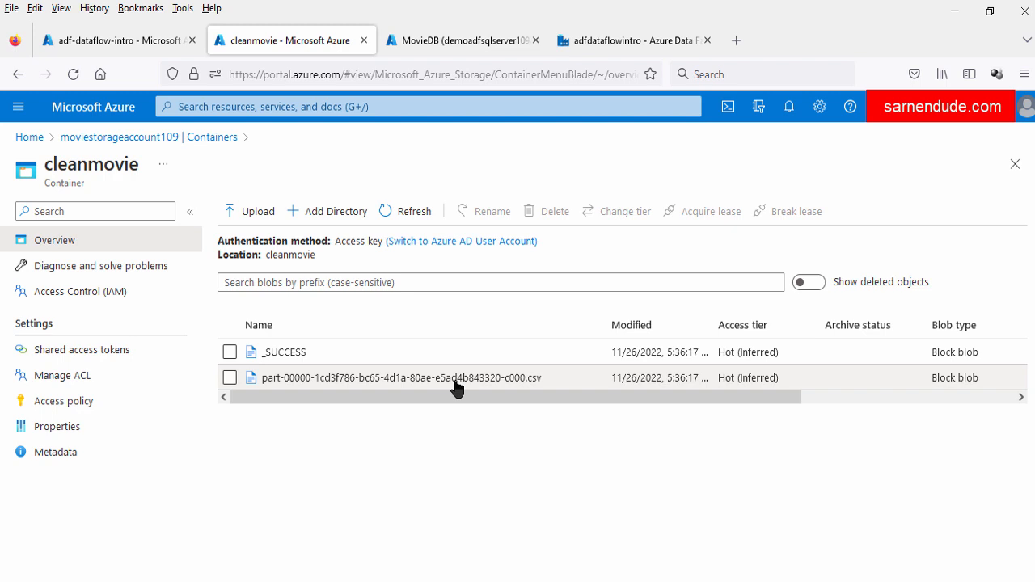
Return to MovieDataFlow in Data Factory and set sinkBlob's file name option to Output to single file
left_click(623, 40)
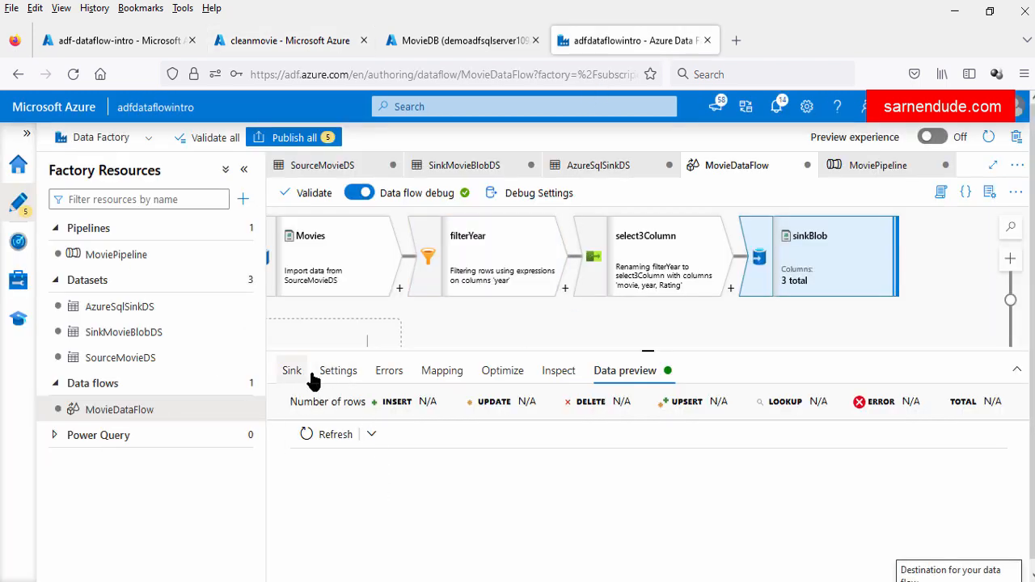
left_click(338, 372)
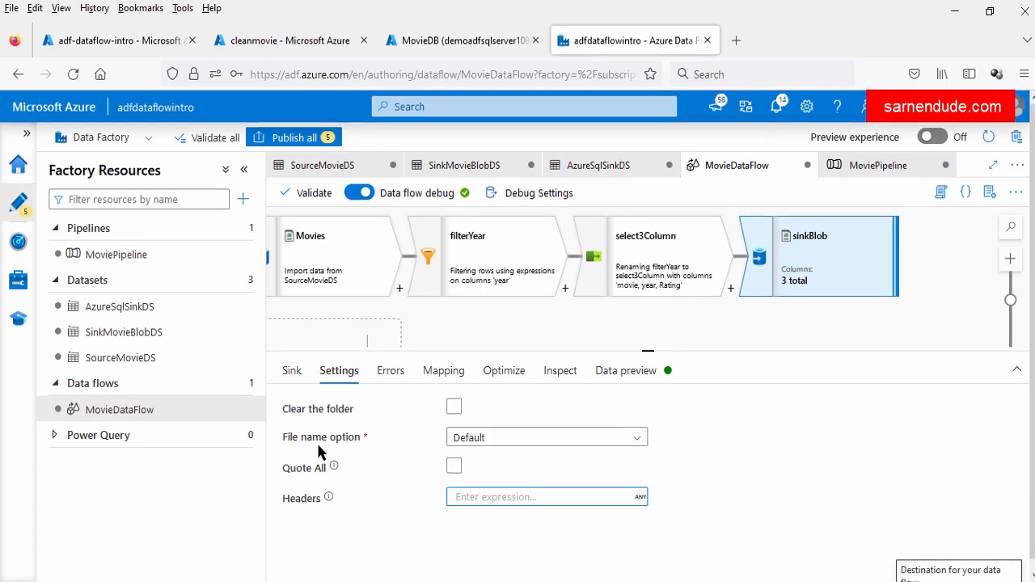
left_click_drag(328, 437, 393, 455)
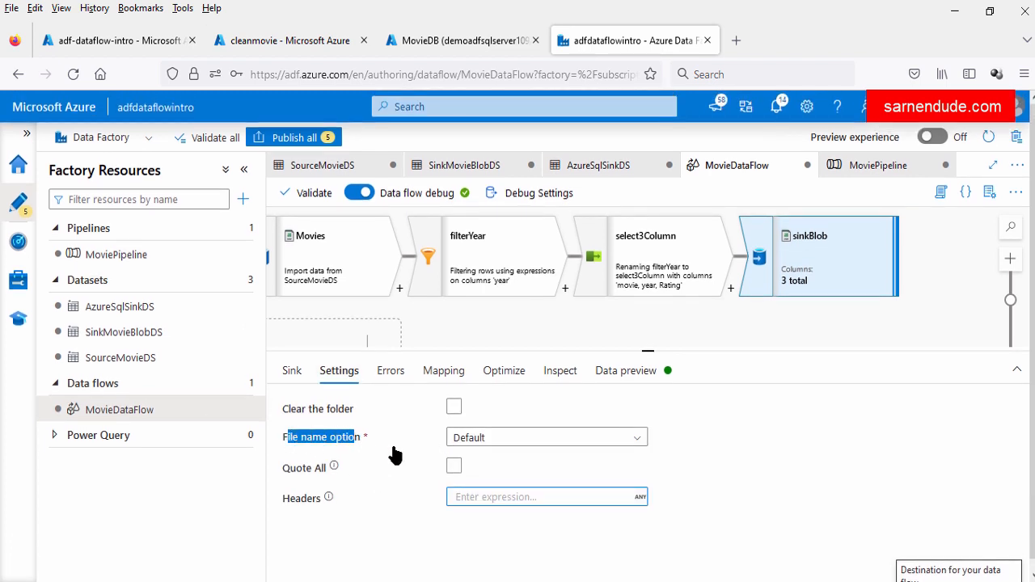
left_click(509, 441)
scroll(493, 526, "down", 2)
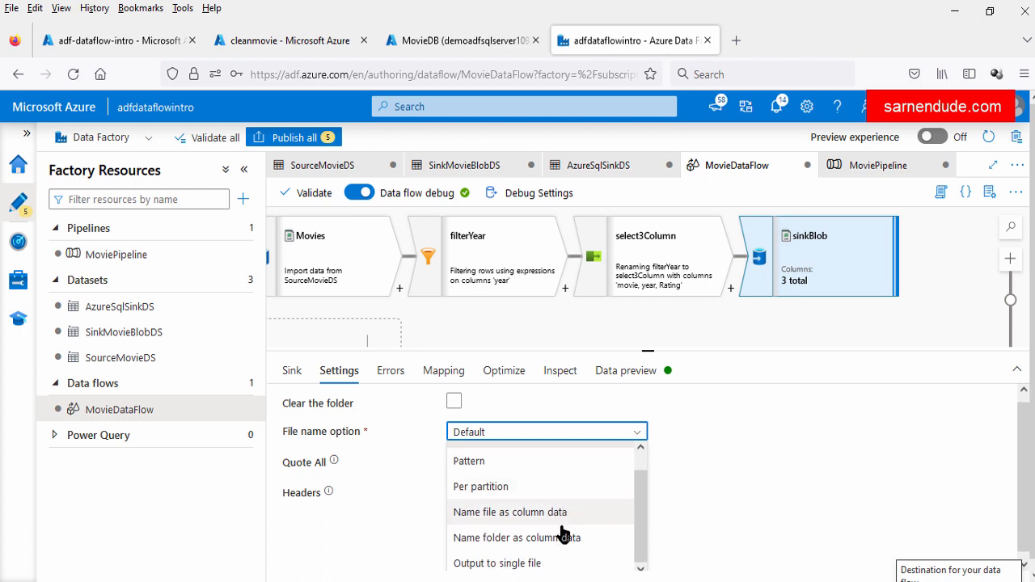
left_click(512, 559)
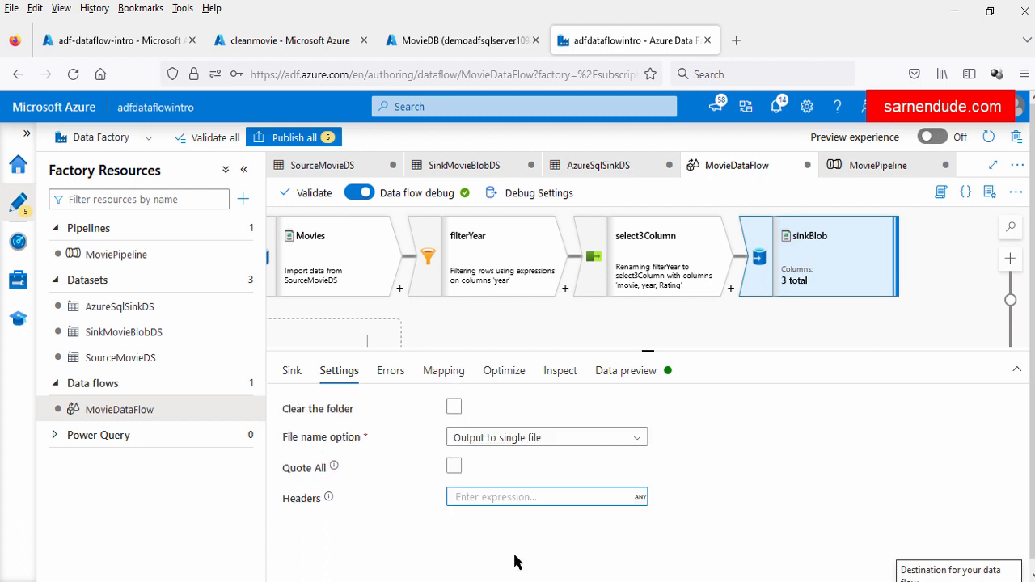
scroll(407, 506, "up", 1)
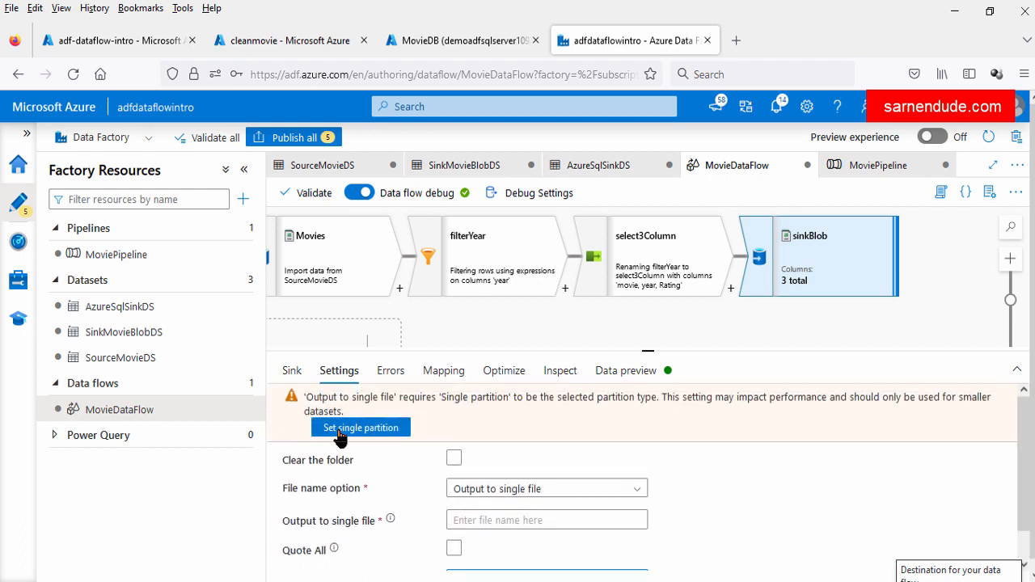
Read the partition requirement for single-file output and set sinkBlob's partition option to Single partition
left_click_drag(306, 397, 756, 424)
left_click(702, 412)
left_click(864, 419)
left_click(744, 425)
left_click(511, 377)
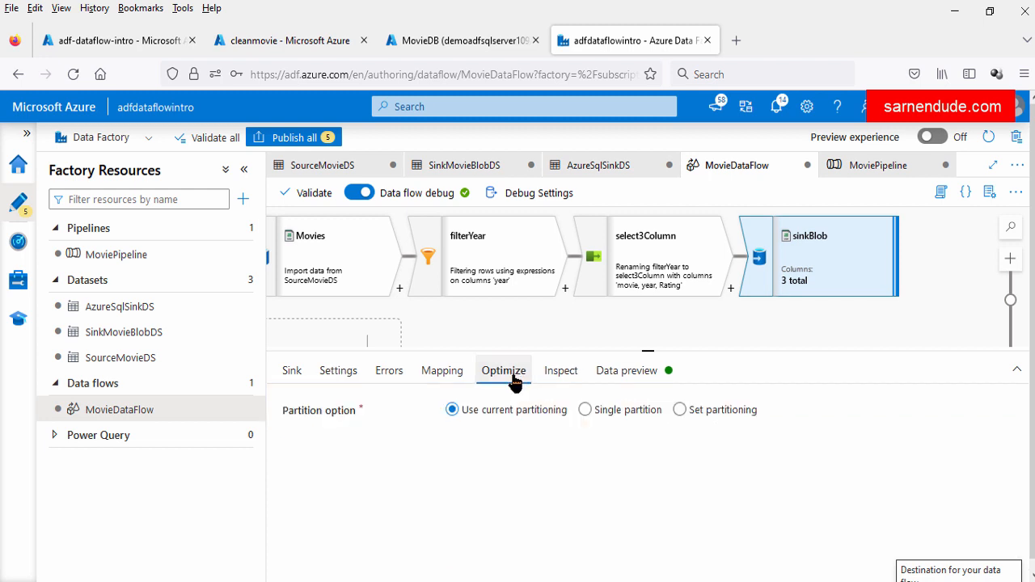
left_click(585, 410)
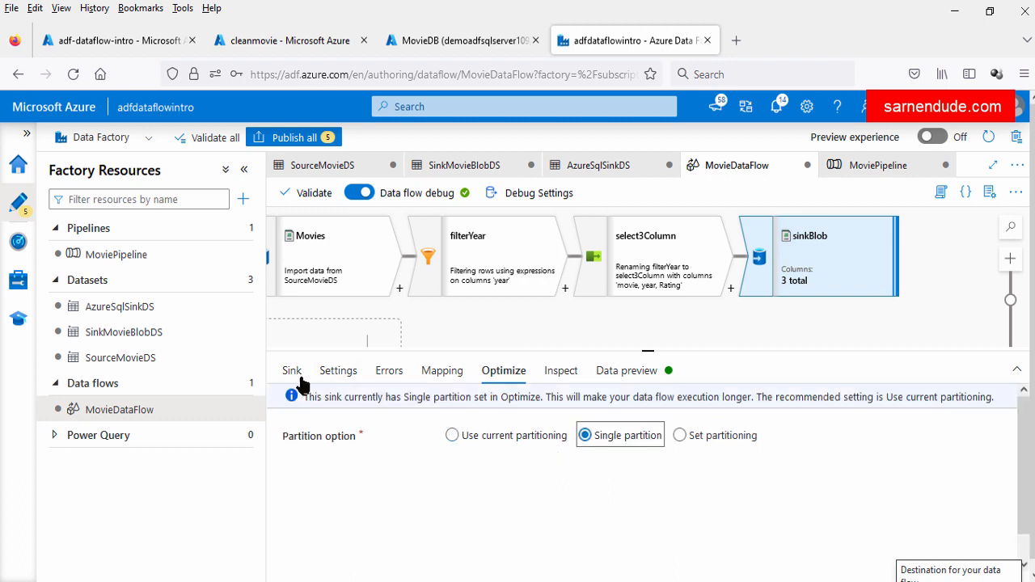
Name sinkBlob's single output file MovieDetails.csv
left_click(329, 376)
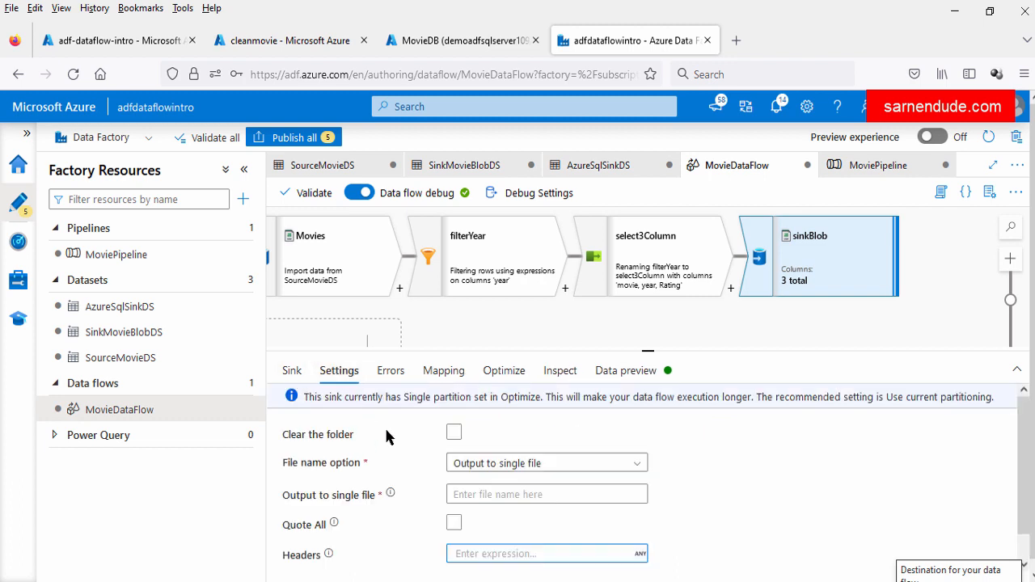
left_click(469, 494)
type("Mo")
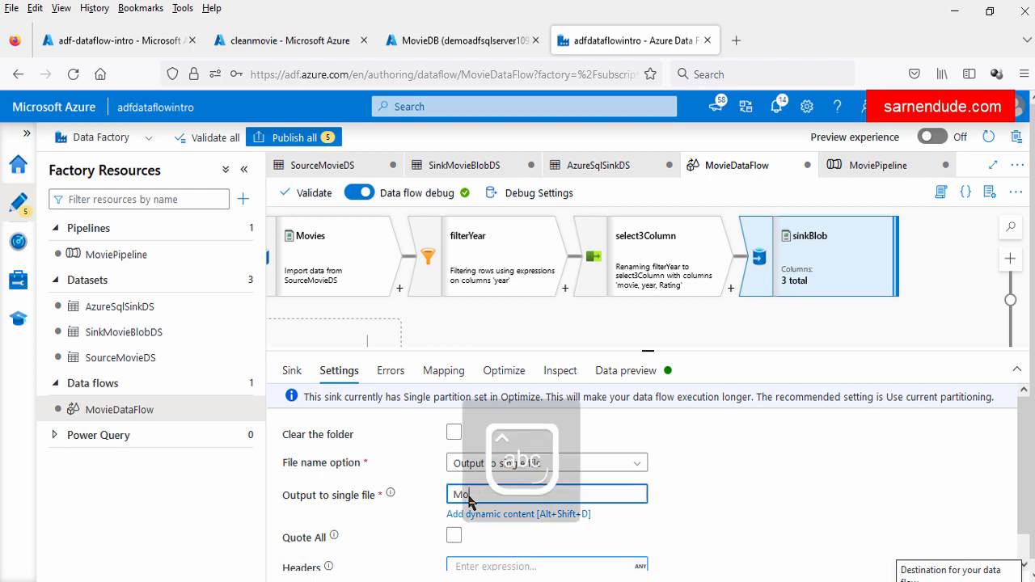
type("vieDetails.csv")
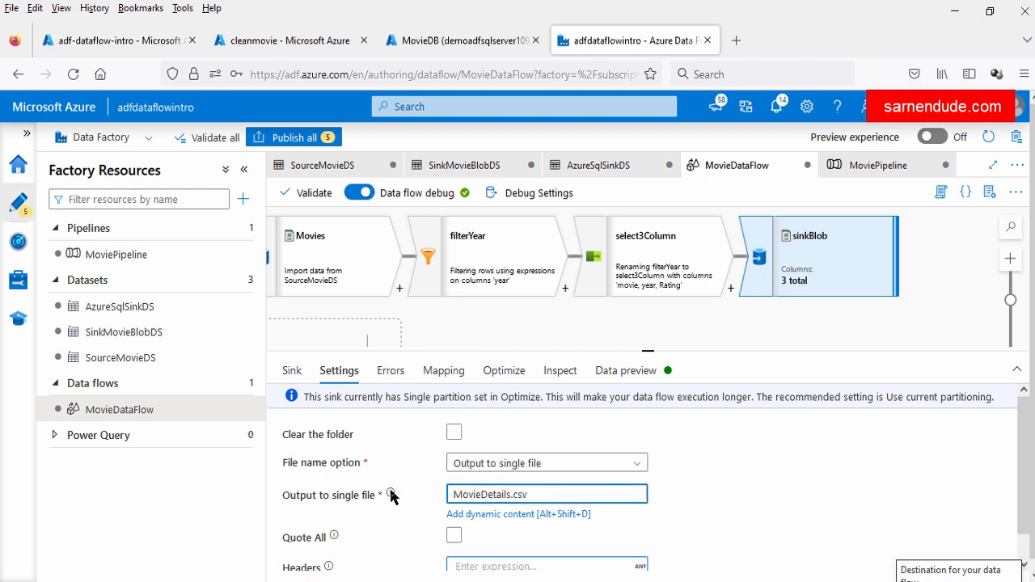
left_click(722, 459)
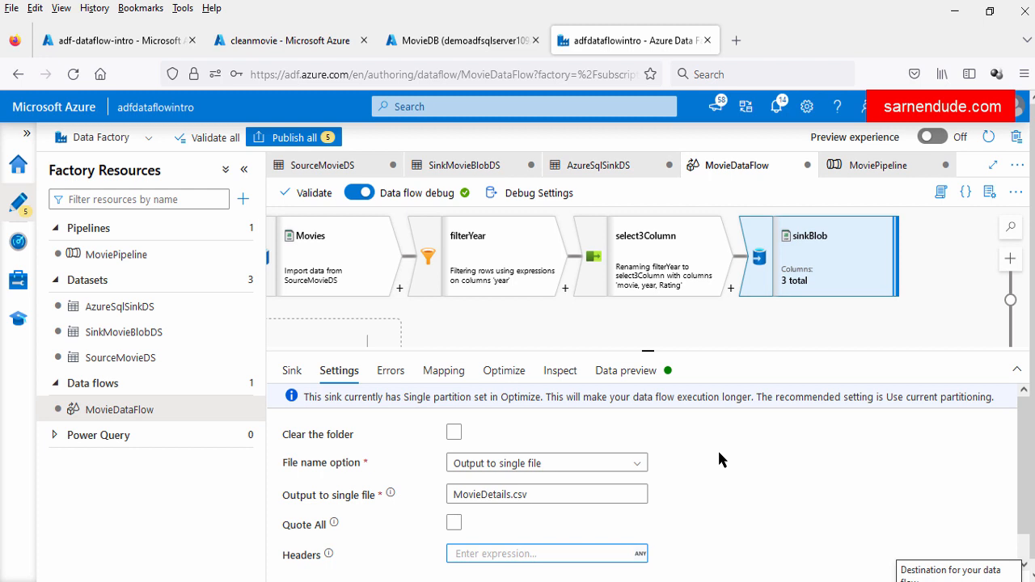
left_click_drag(539, 494, 452, 493)
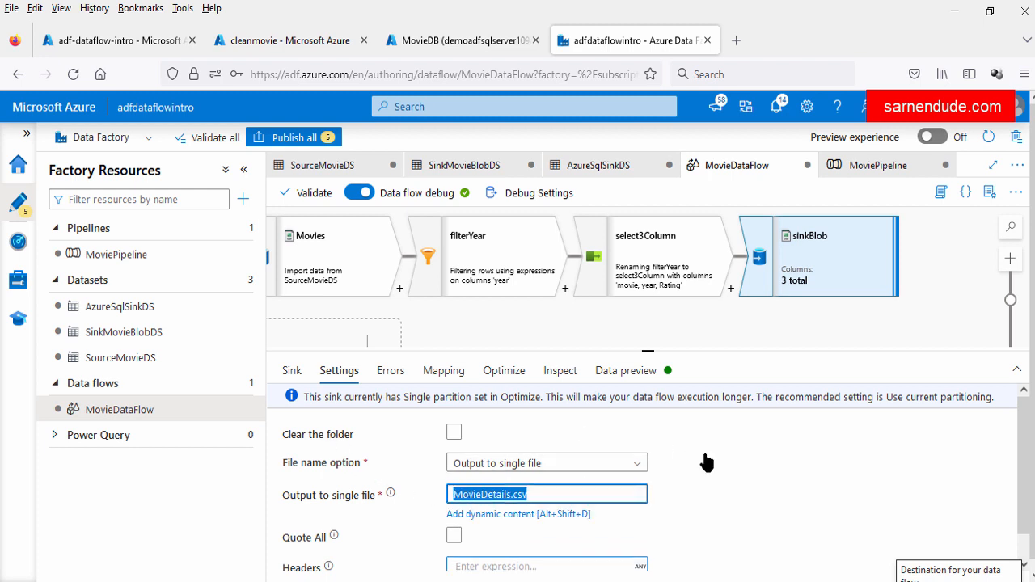
left_click(716, 428)
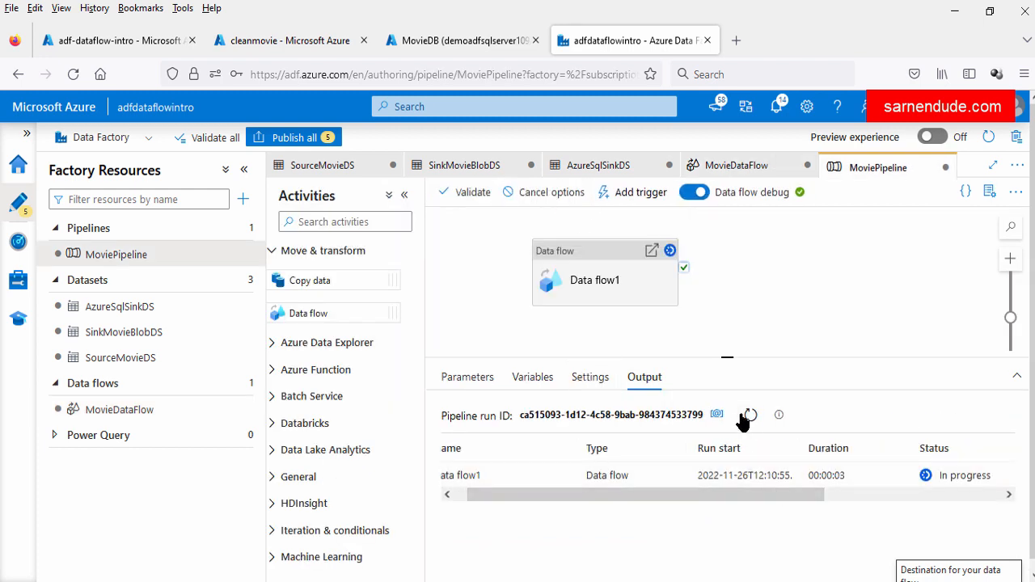
Check MoviePipeline's debug run status, then refresh the cleanmovie container and examine the contents of MovieDetails.csv
mouse_move(563, 499)
left_mouse_down()
mouse_move(823, 499)
mouse_move(559, 499)
left_mouse_up()
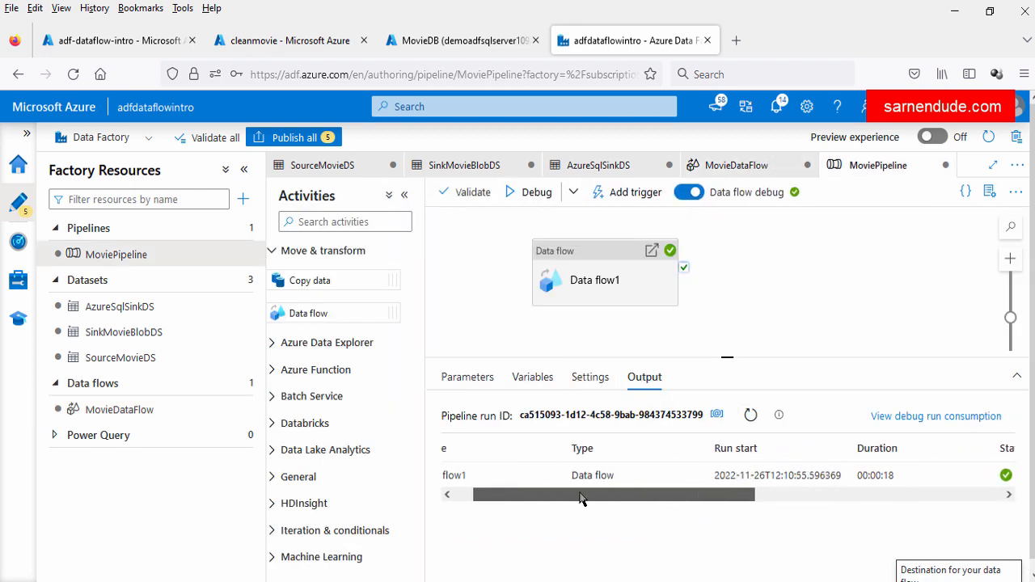
left_click(291, 41)
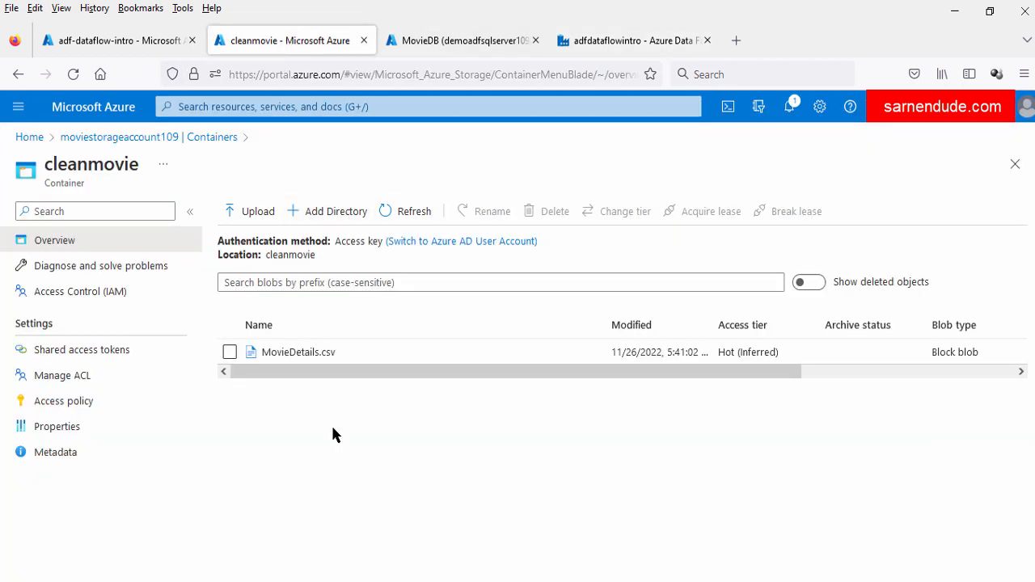
left_click(413, 217)
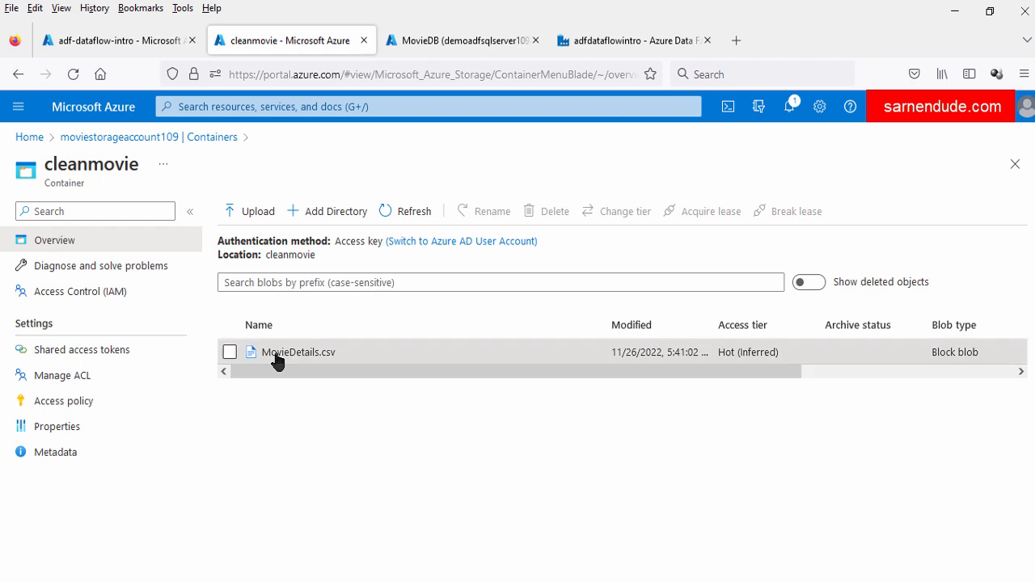
left_click(275, 356)
left_click_drag(523, 282, 572, 399)
left_click(571, 399)
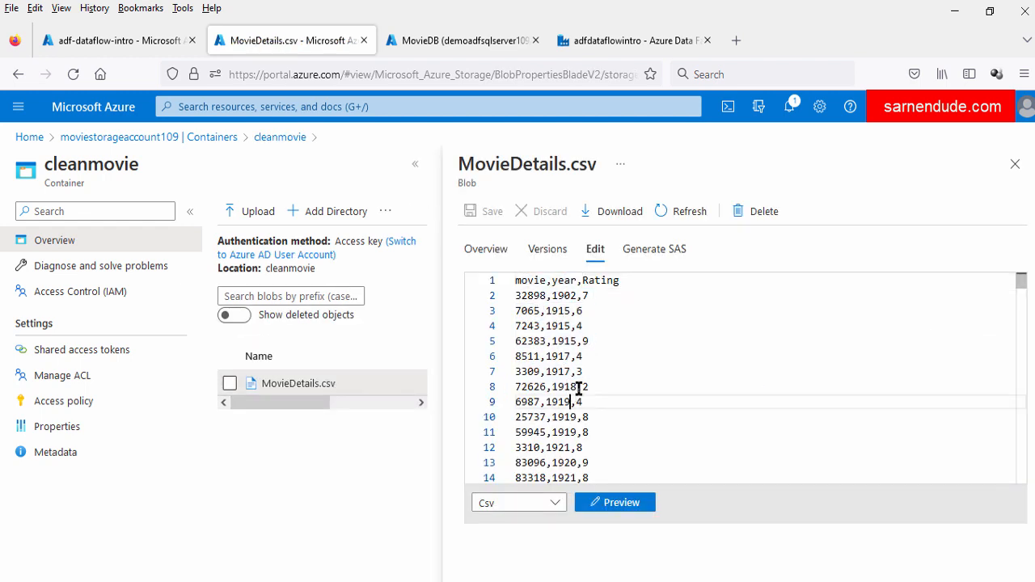
Return to Data Factory, open the run details of Data flow1, and review sinkBlob's status, processing time and rows written
left_click(611, 40)
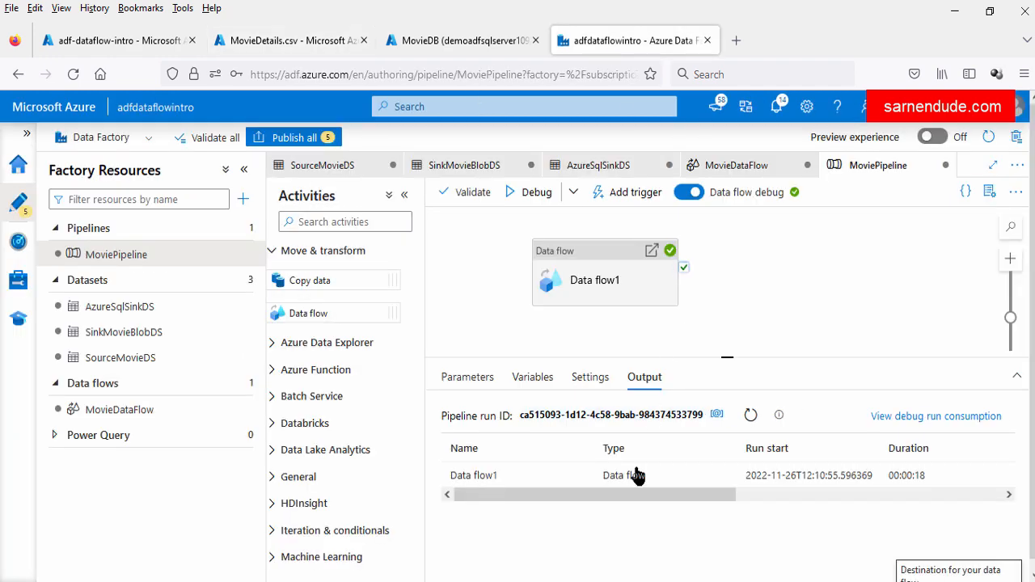
mouse_move(550, 479)
left_click(581, 478)
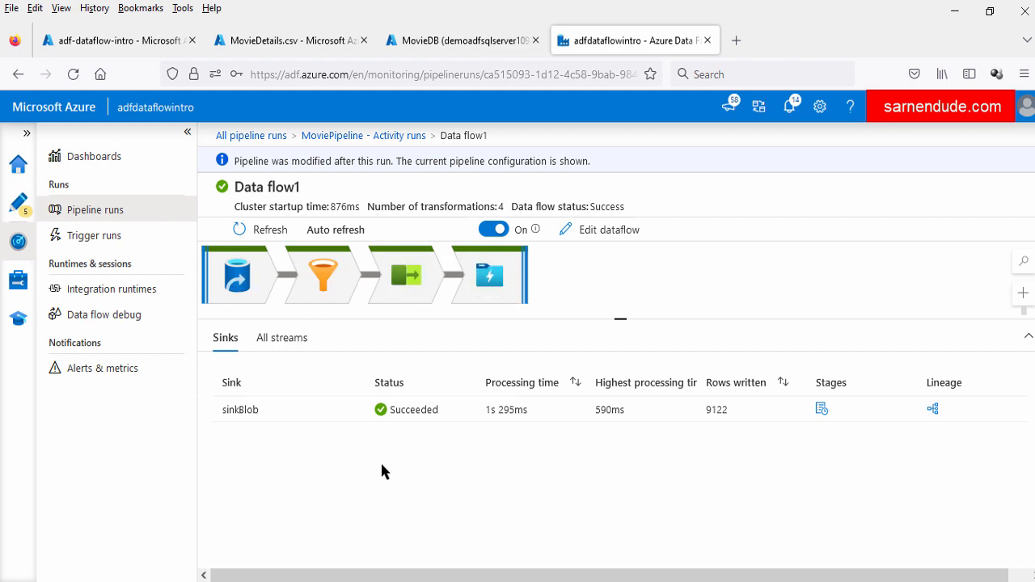
double_click(246, 410)
left_click(248, 411)
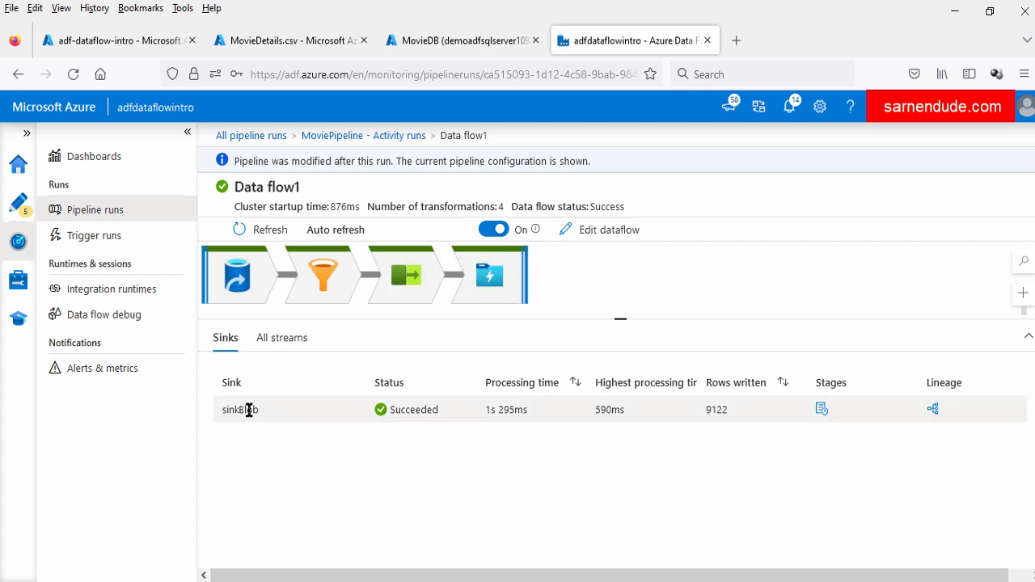
left_click_drag(506, 410, 527, 410)
left_click(527, 431)
left_click(572, 428)
mouse_move(728, 410)
left_mouse_down()
mouse_move(702, 409)
mouse_move(730, 413)
left_mouse_up()
left_click(712, 428)
Compare the calculated rows and total columns in the run diagnostics of the Movies source and the filterYear transformation
left_click(243, 279)
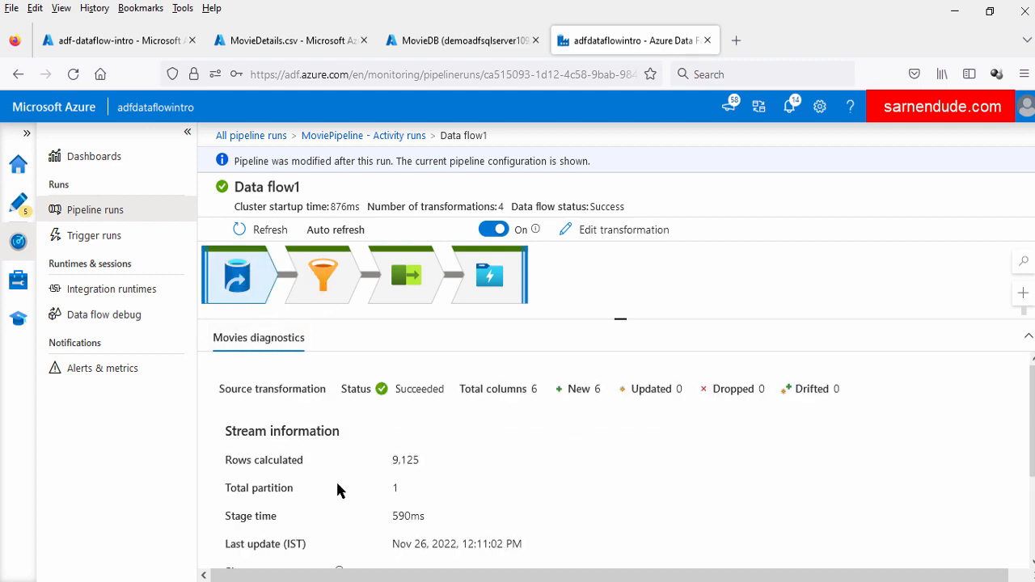
left_click_drag(419, 458, 380, 459)
left_click_drag(538, 389, 527, 393)
left_click(368, 495)
left_click(329, 281)
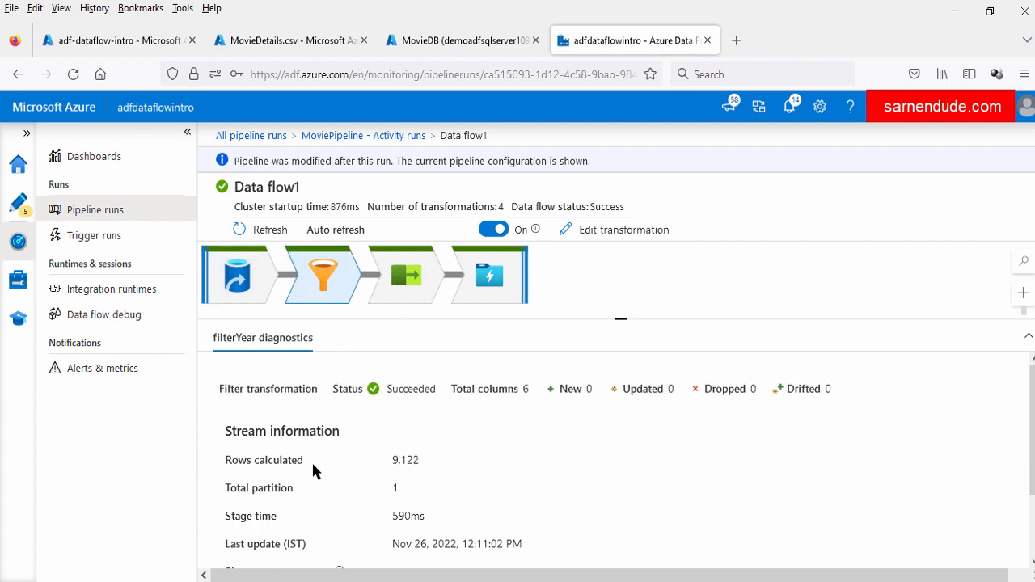
left_click_drag(237, 461, 284, 460)
left_click_drag(389, 455, 416, 459)
left_click(260, 293)
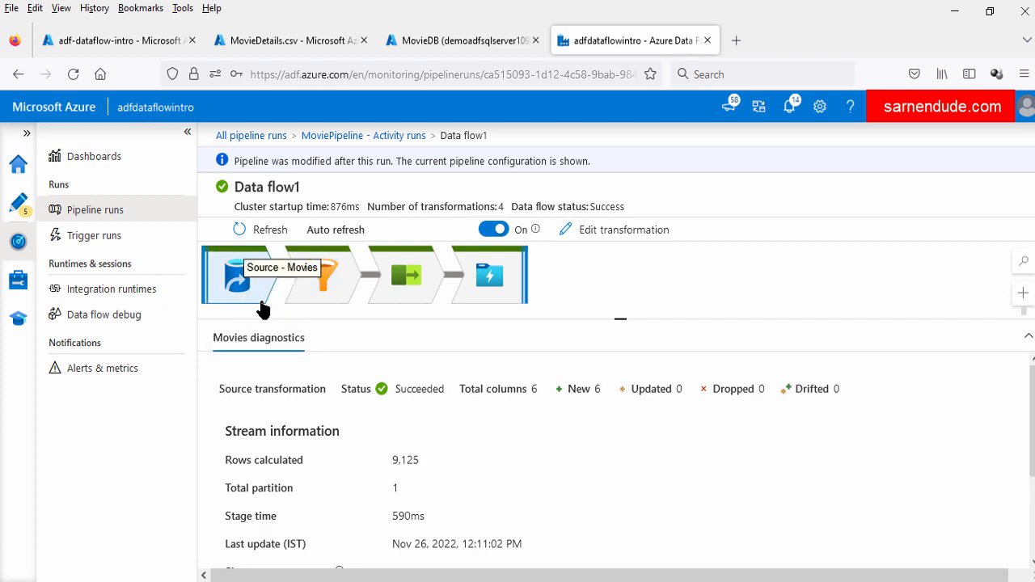
left_click_drag(396, 460, 420, 464)
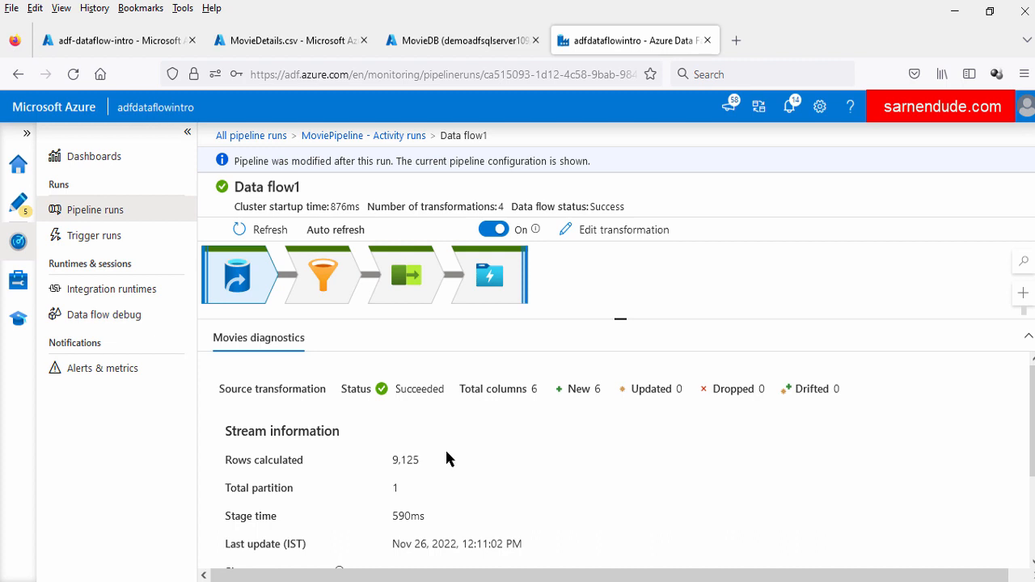
left_click(323, 276)
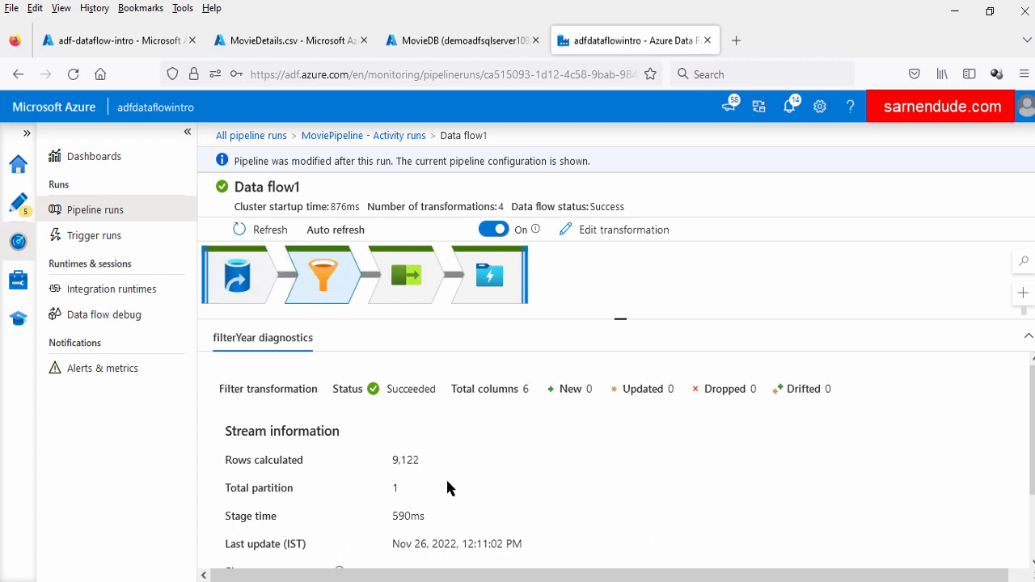
Review the dropped, updated and total columns in select3Column's run diagnostics, and view sinkBlob's diagnostics
left_click(407, 275)
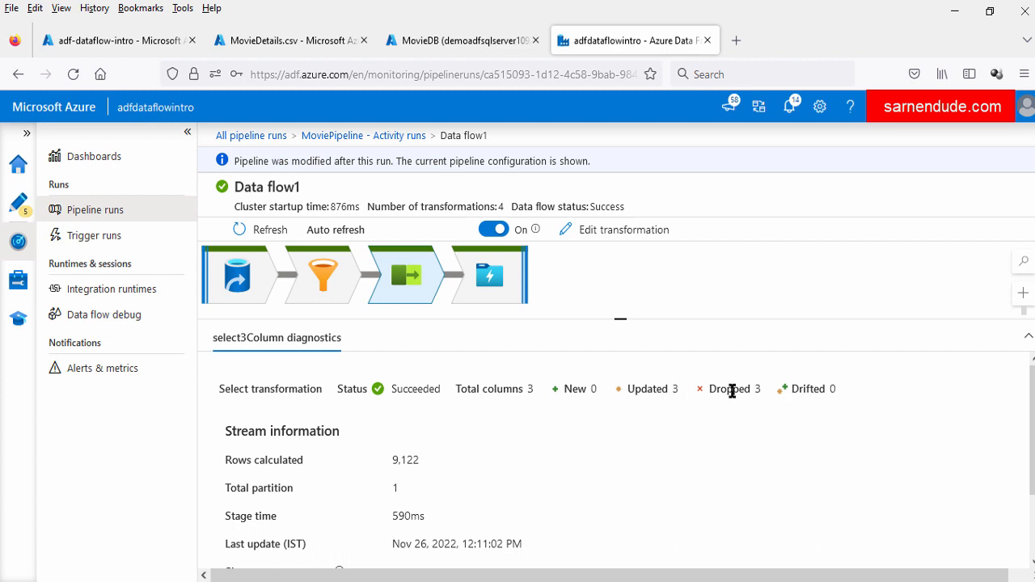
left_click_drag(759, 389, 648, 389)
left_click_drag(455, 389, 534, 389)
left_click_drag(383, 492, 474, 478)
scroll(517, 397, "down", 2)
scroll(518, 397, "up", 2)
left_click(495, 301)
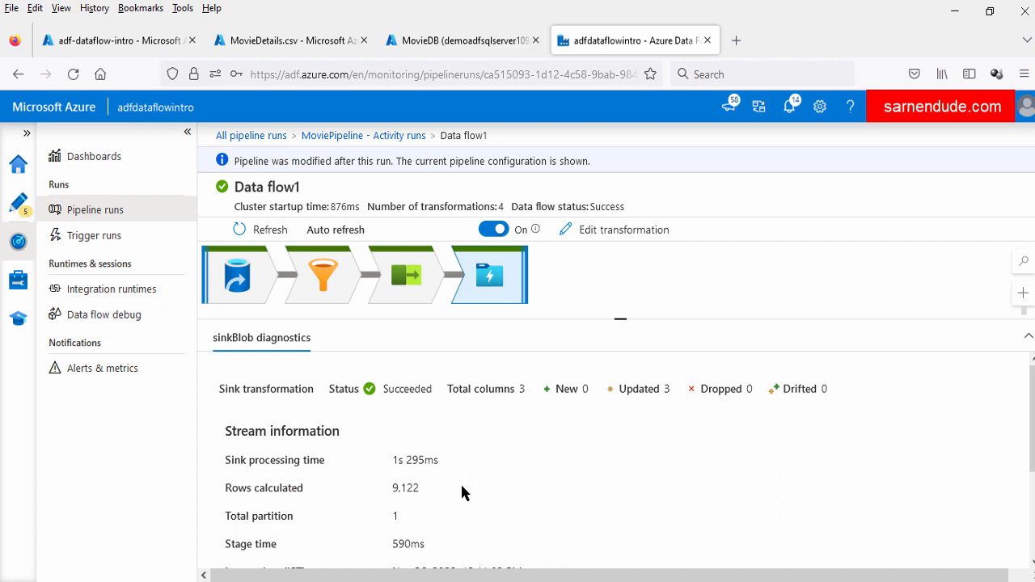
Return to authoring MovieDataFlow and add a new branch from the filterYear transformation
left_click(18, 202)
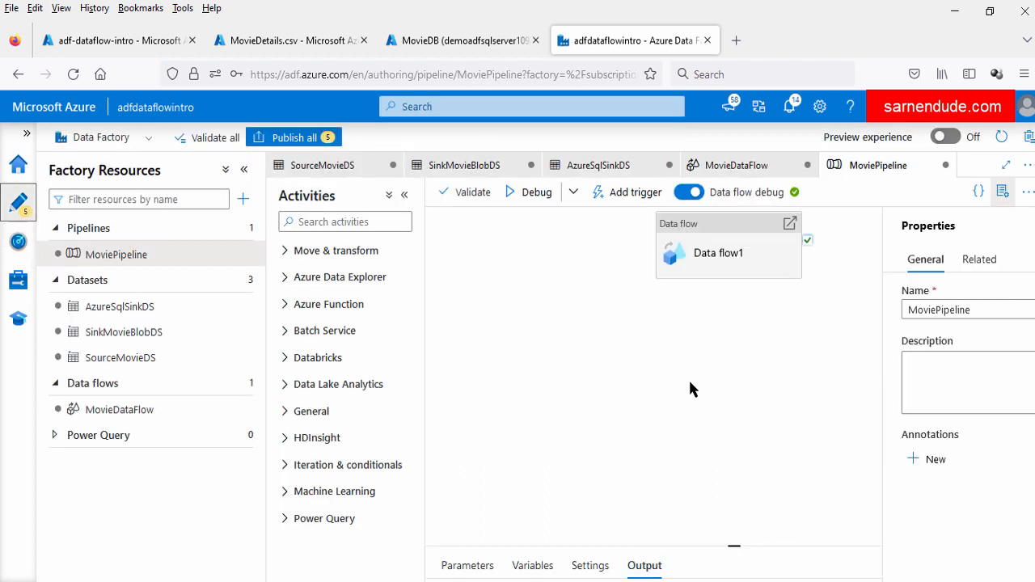
left_click(1003, 192)
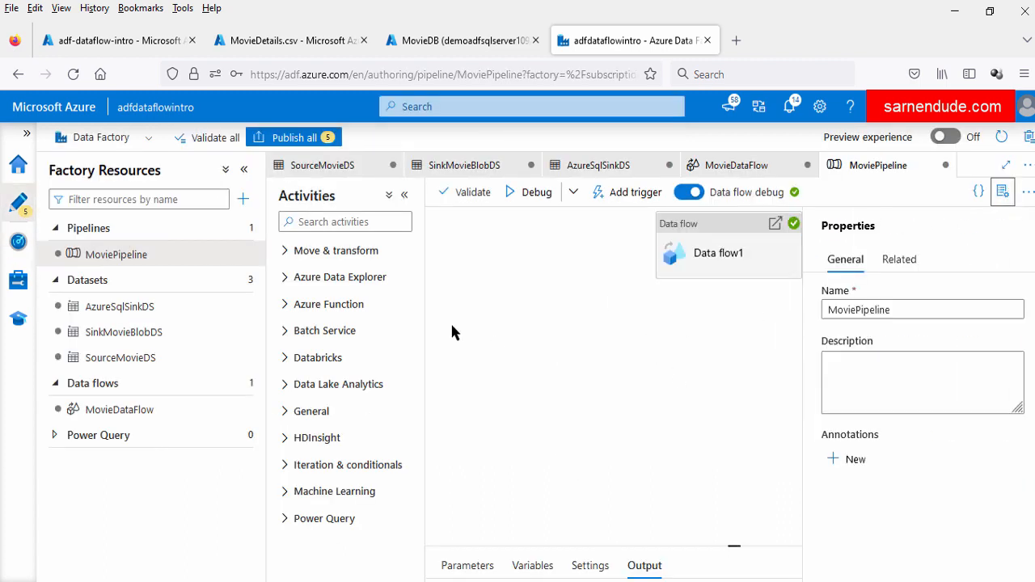
left_click(119, 409)
left_click(594, 284)
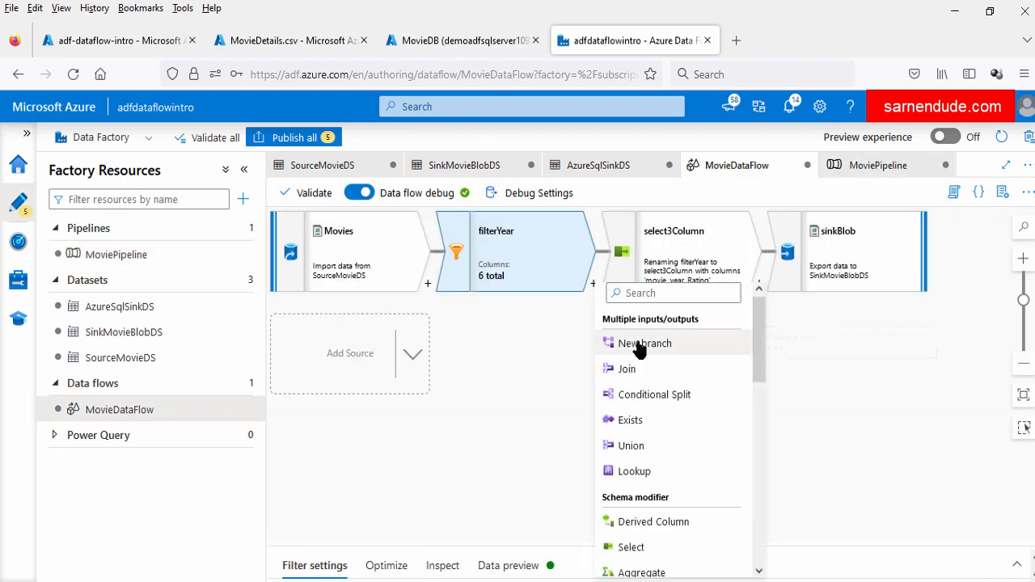
left_click(639, 343)
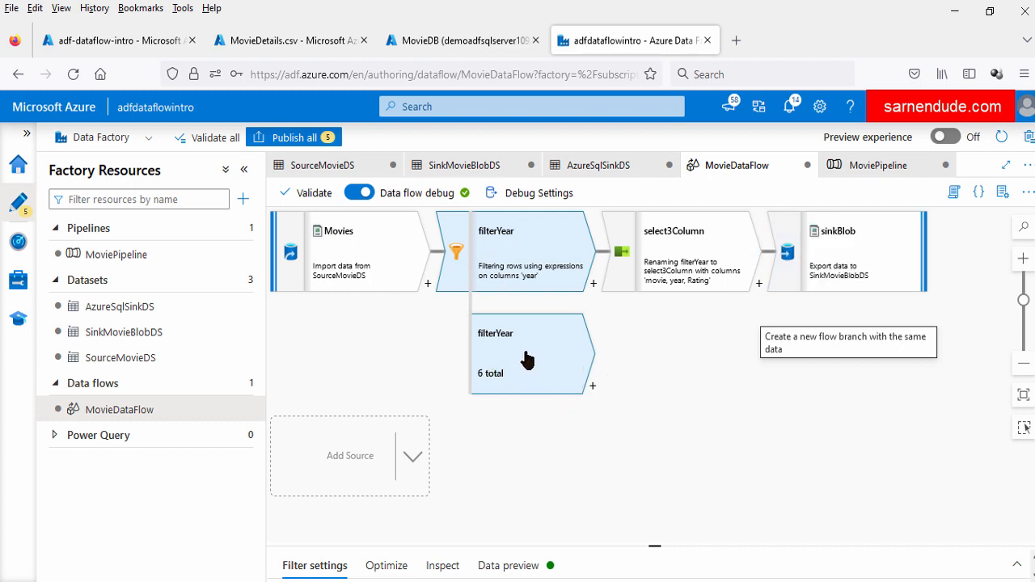
Add a Derived Column transformation to the new filterYear branch and name its output stream derivedFeedbackColumn
left_click(594, 388)
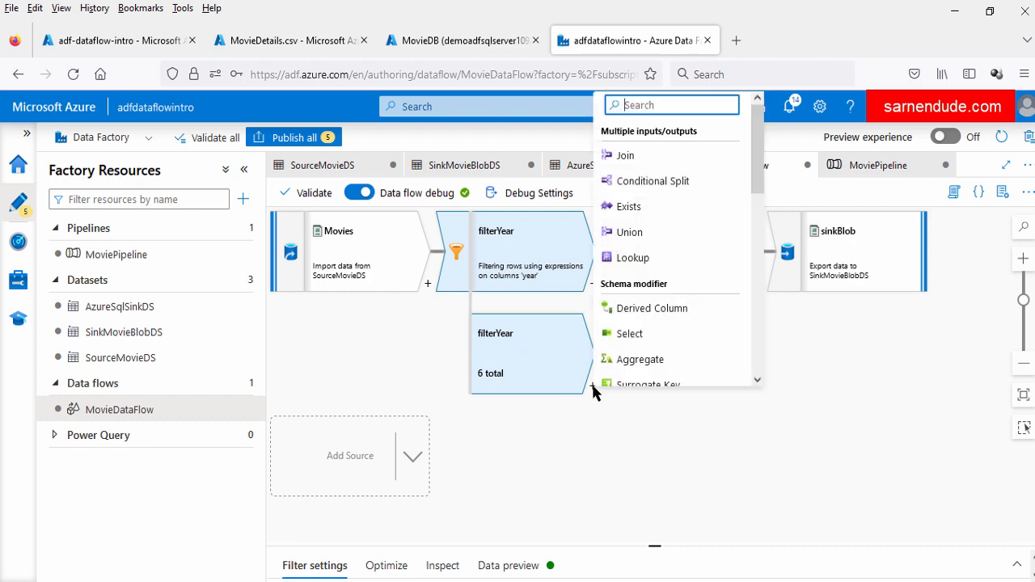
scroll(677, 319, "down", 5)
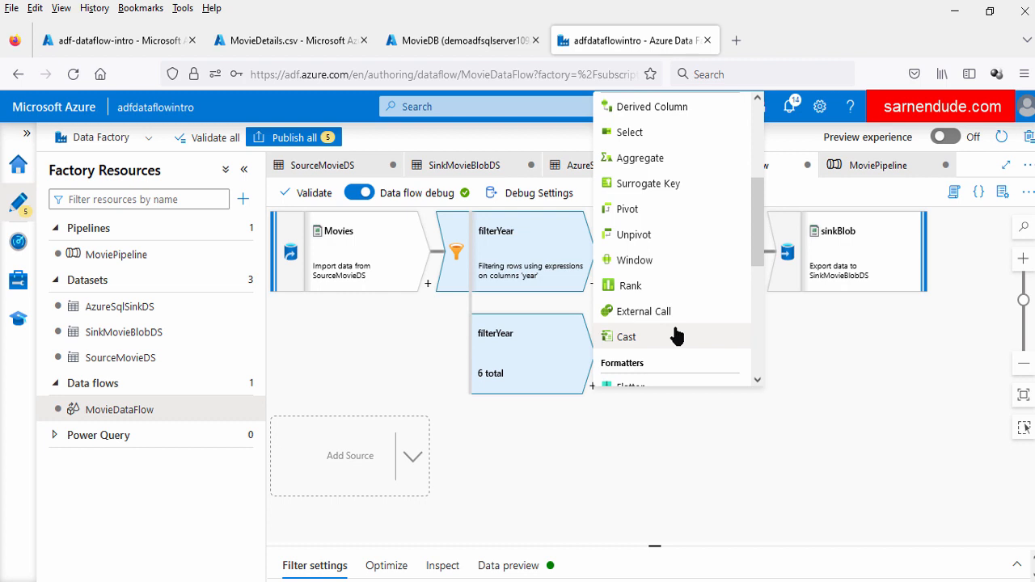
scroll(677, 336, "up", 5)
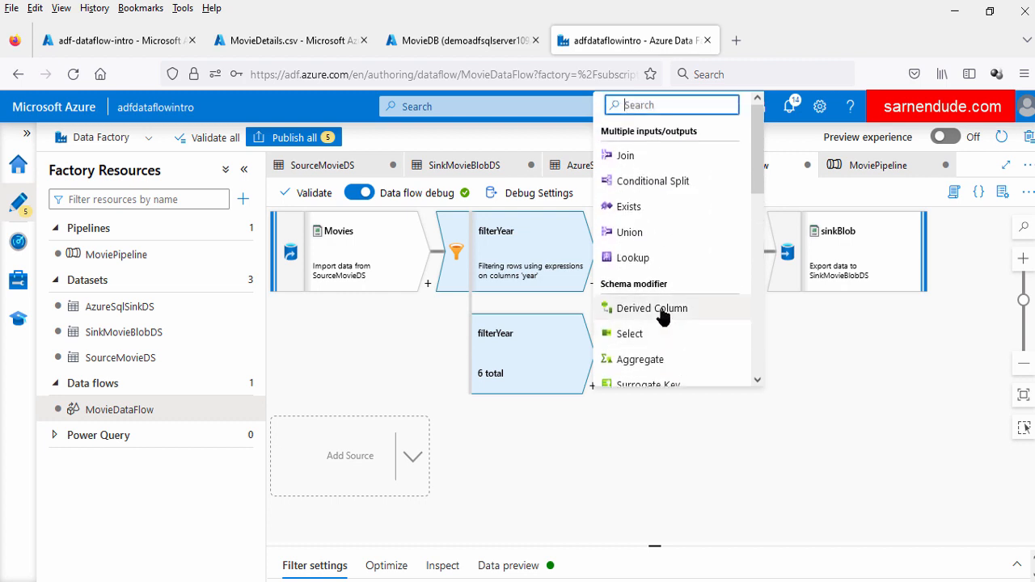
left_click(662, 317)
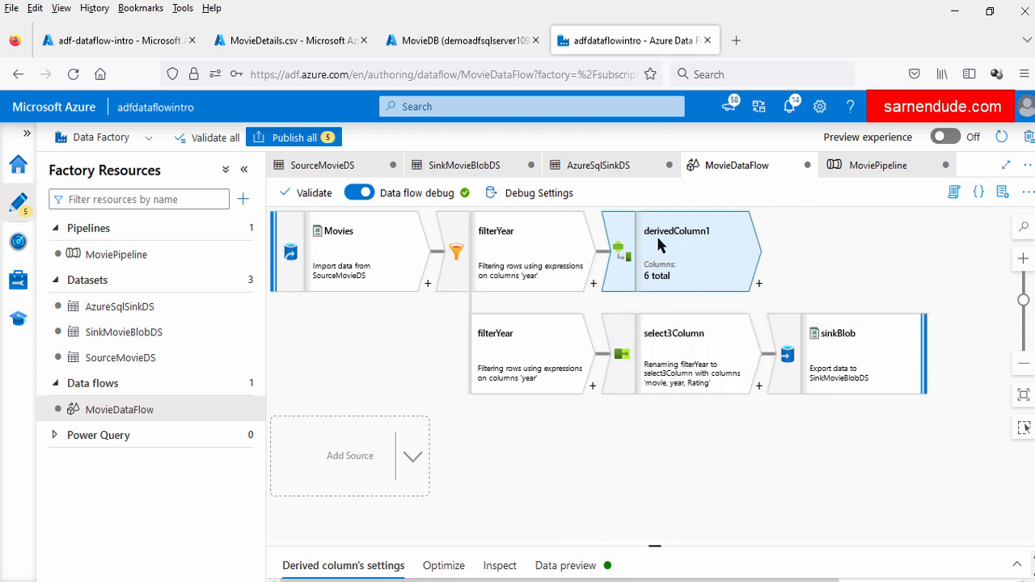
left_click(661, 537)
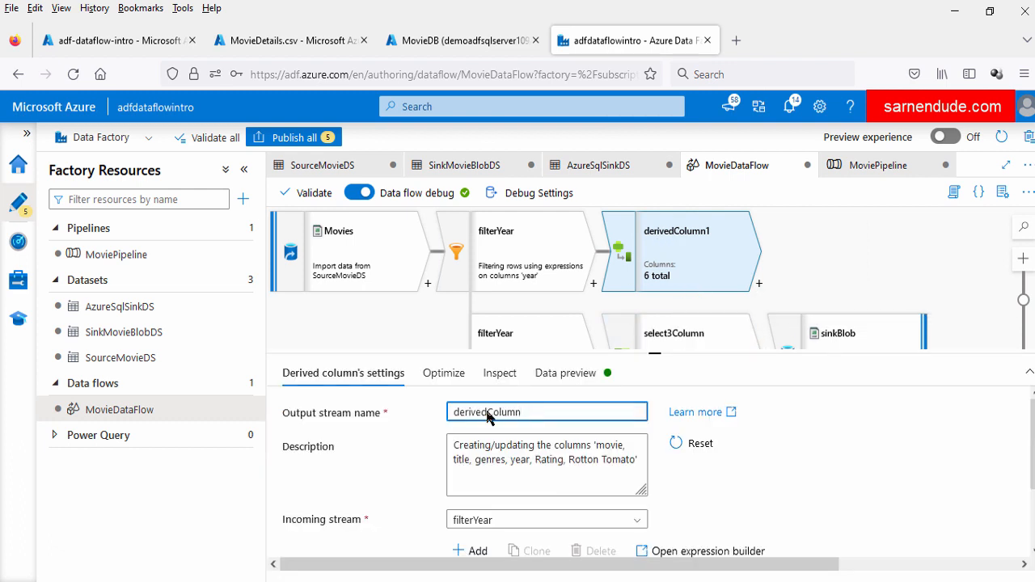
type("Feedback")
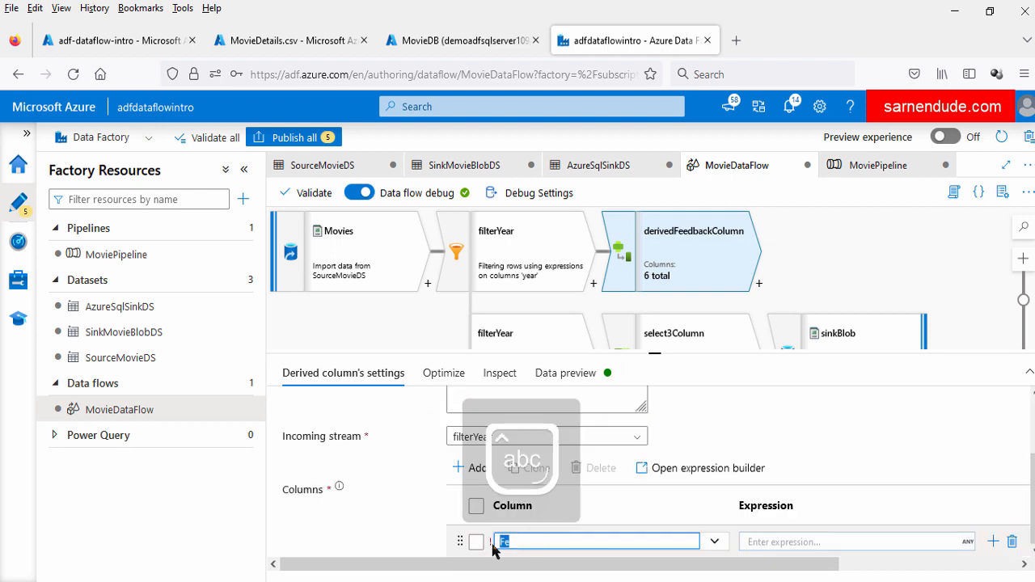
Add a Feedback column with the expression case(toInteger(Rating)>5,"Very Good",toInteger(Rating)<=5,"Good")
type("Feedback")
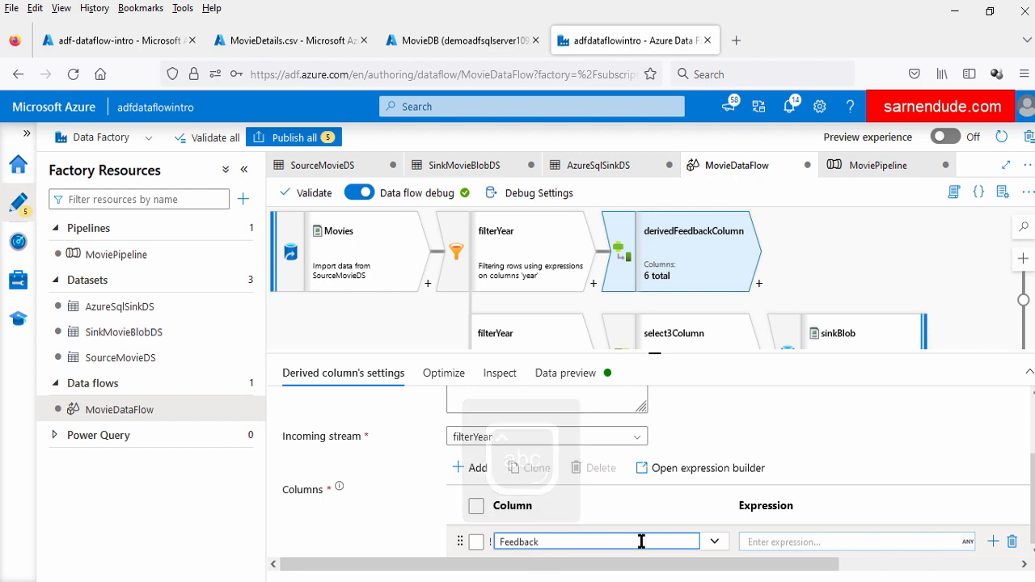
left_click(772, 541)
left_click(765, 547)
scroll(515, 467, "down", 2)
left_click(475, 494)
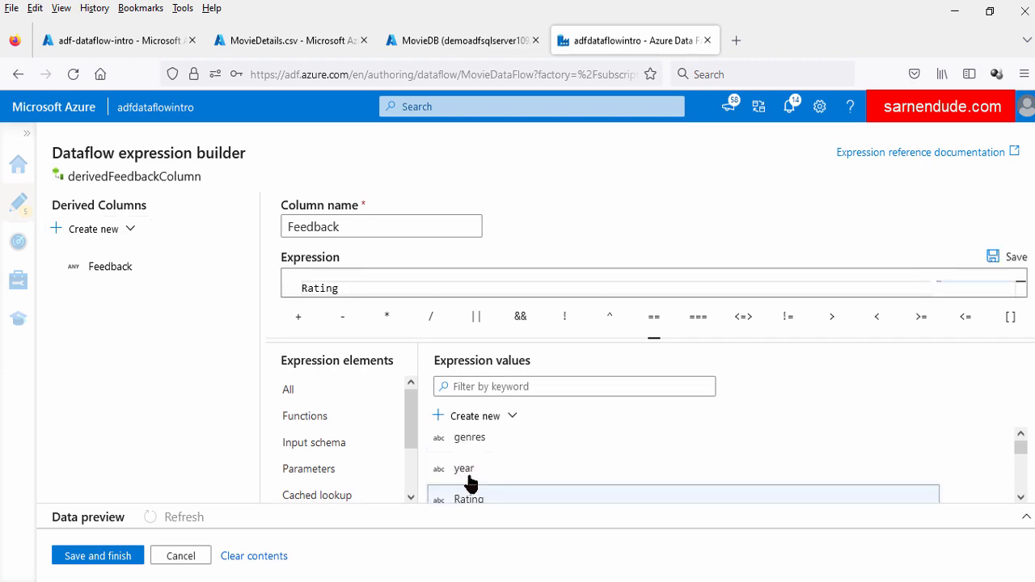
left_click_drag(639, 339, 637, 409)
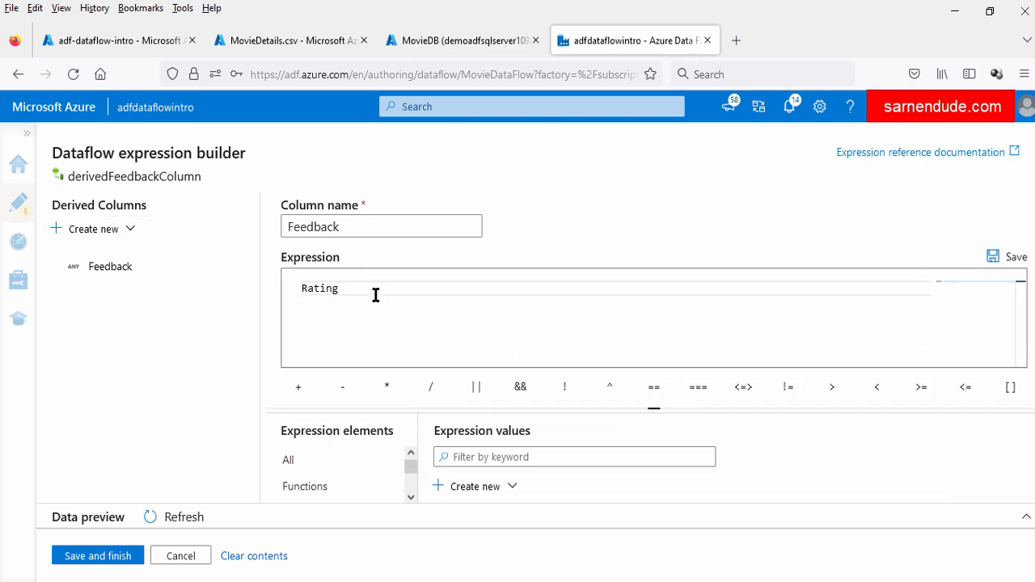
double_click(328, 290)
mouse_move(367, 296)
left_mouse_down()
mouse_move(309, 288)
mouse_move(373, 299)
left_mouse_up()
type("case(     toInteger(Rating)>5 ,\"Very Good\",     toInteger(Rating)<=5 ,\"Good\"     )")
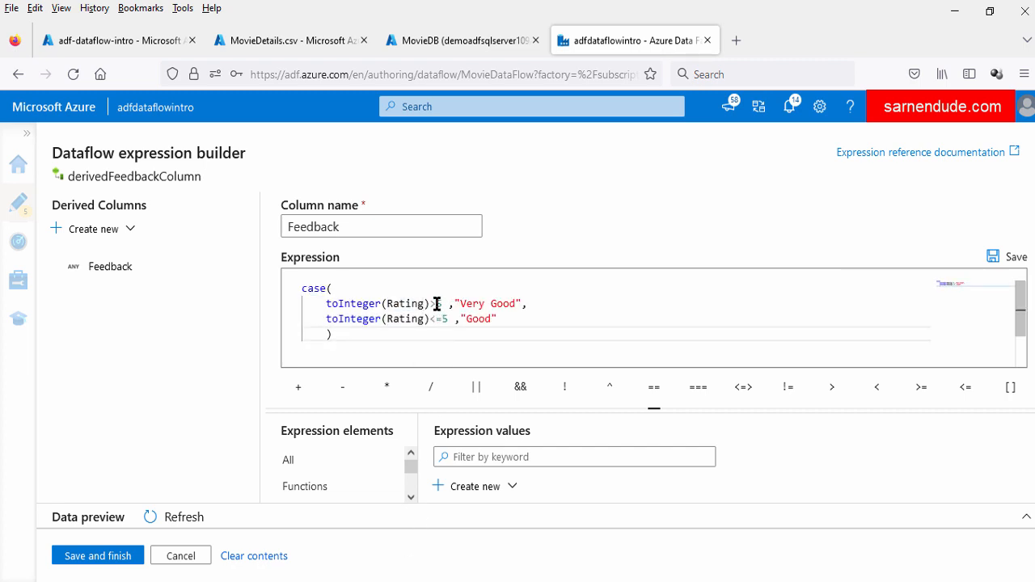
Review how the Feedback expression converts Rating to an integer and assigns the "Very Good" and "Good" values
left_click(289, 226)
double_click(292, 226)
left_click(513, 317)
left_click_drag(523, 304, 430, 321)
left_click(425, 328)
left_click(410, 317)
left_click(429, 337)
left_click(471, 335)
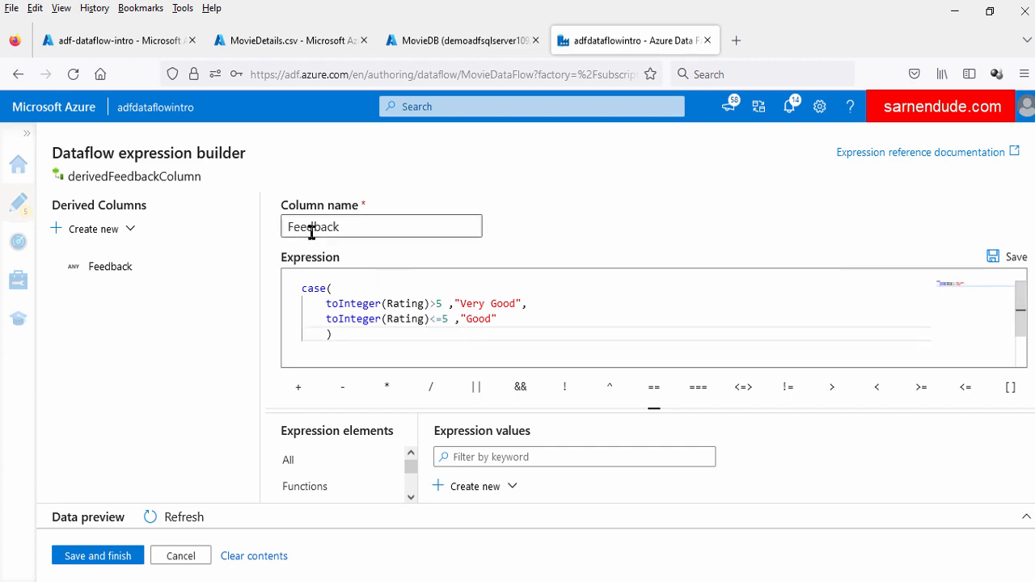
double_click(308, 227)
left_click(499, 334)
double_click(479, 318)
left_click(411, 327)
double_click(410, 304)
left_click(405, 330)
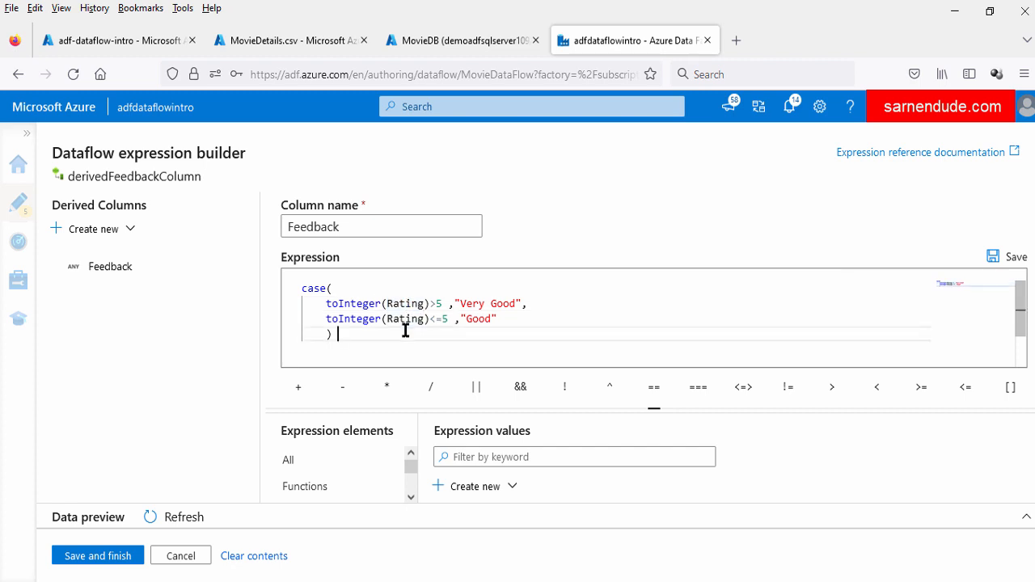
left_click(343, 301)
left_click(422, 352)
double_click(407, 303)
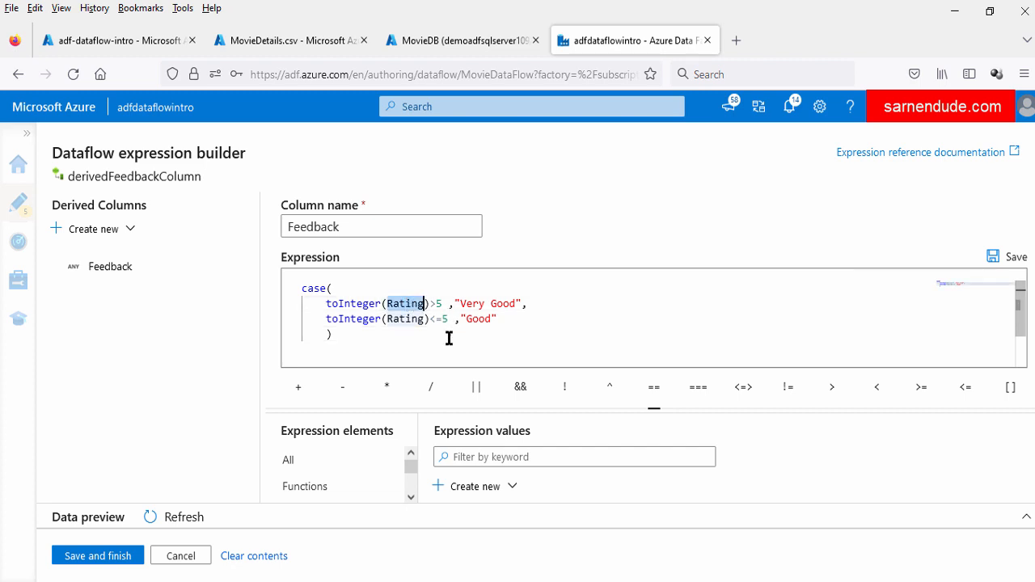
double_click(317, 225)
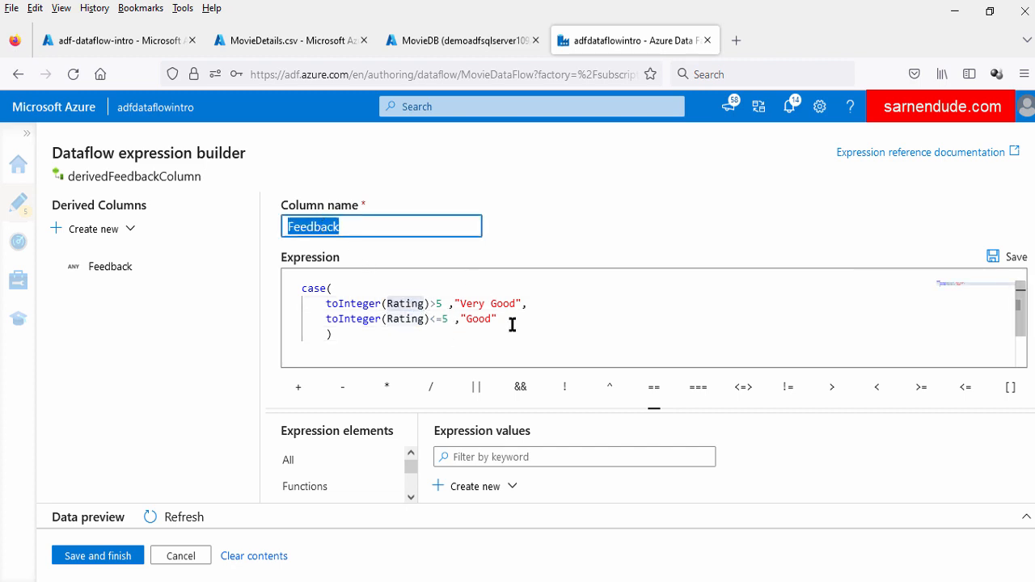
double_click(513, 305)
double_click(480, 318)
left_click(432, 334)
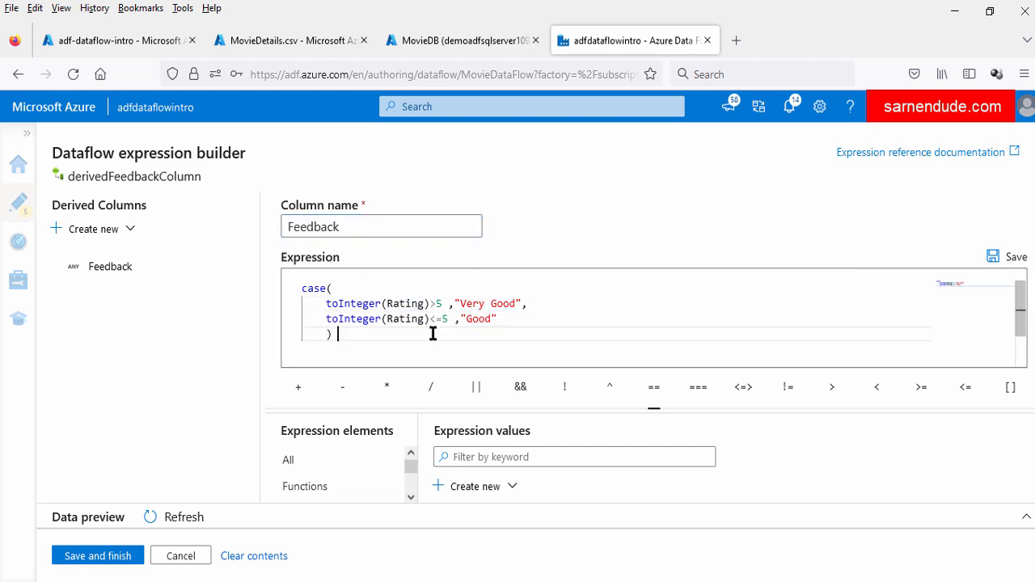
Save the Feedback column's expression and open derivedFeedbackColumn's output schema for inspection
left_click(97, 556)
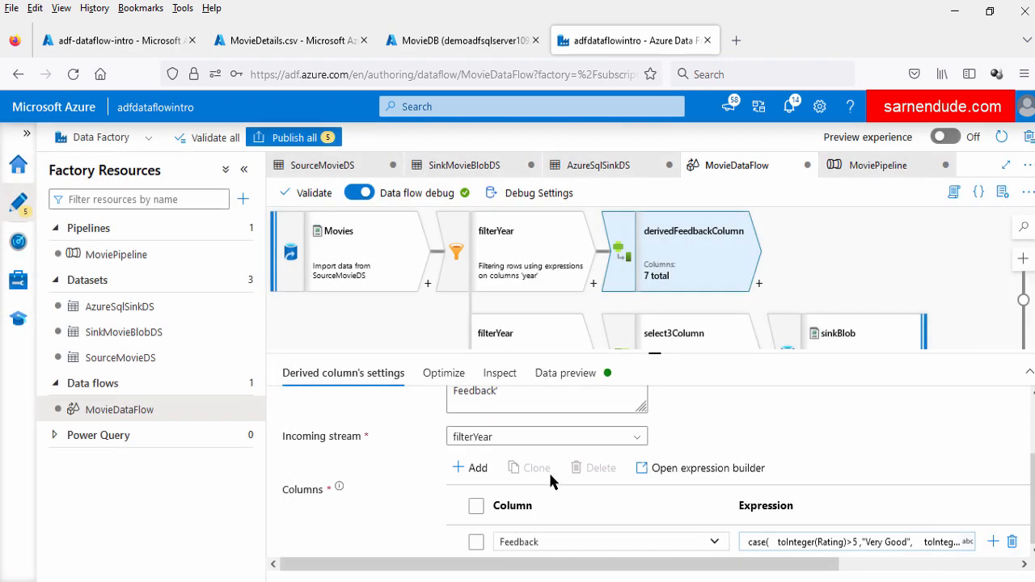
left_click(499, 379)
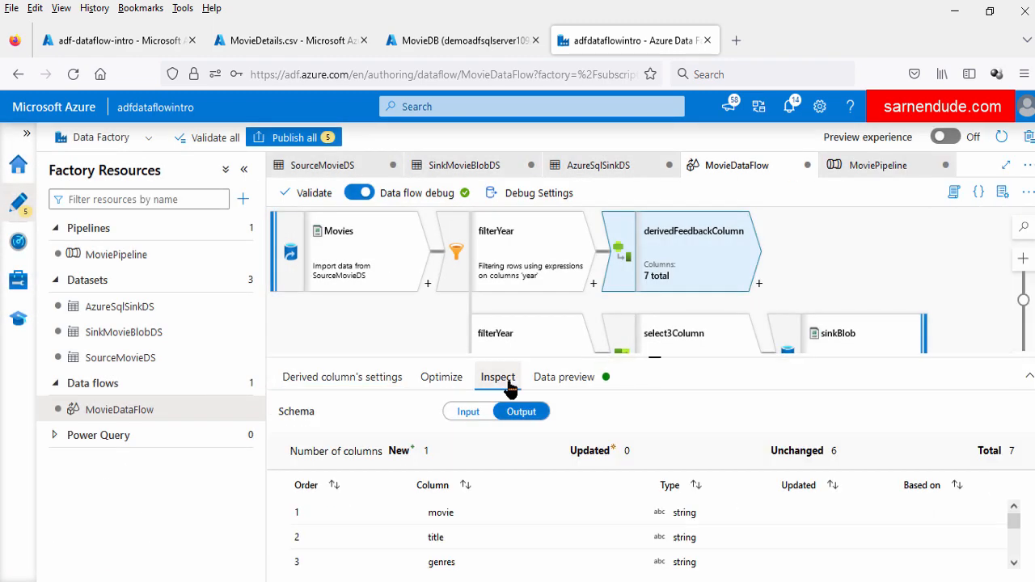
Examine derivedFeedbackColumn's output schema, checking the new Feedback column and the Rating column it is based on
scroll(646, 518, "down", 3)
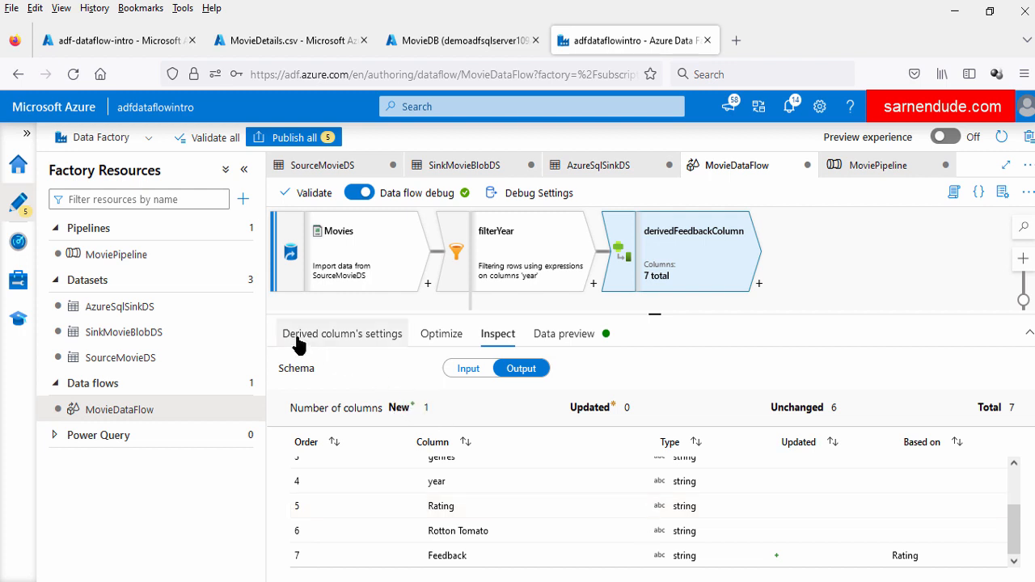
double_click(431, 558)
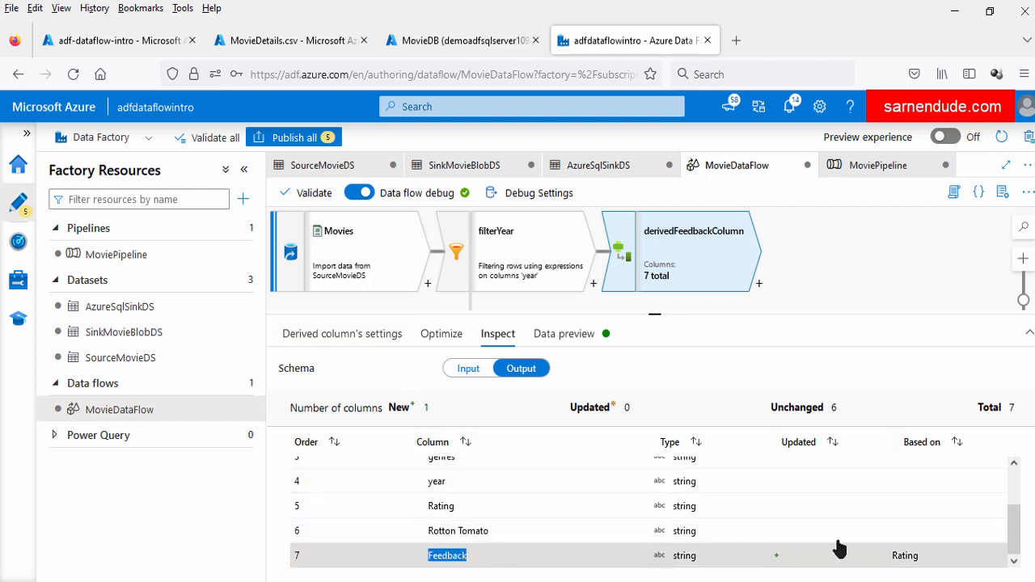
left_click_drag(922, 556, 892, 556)
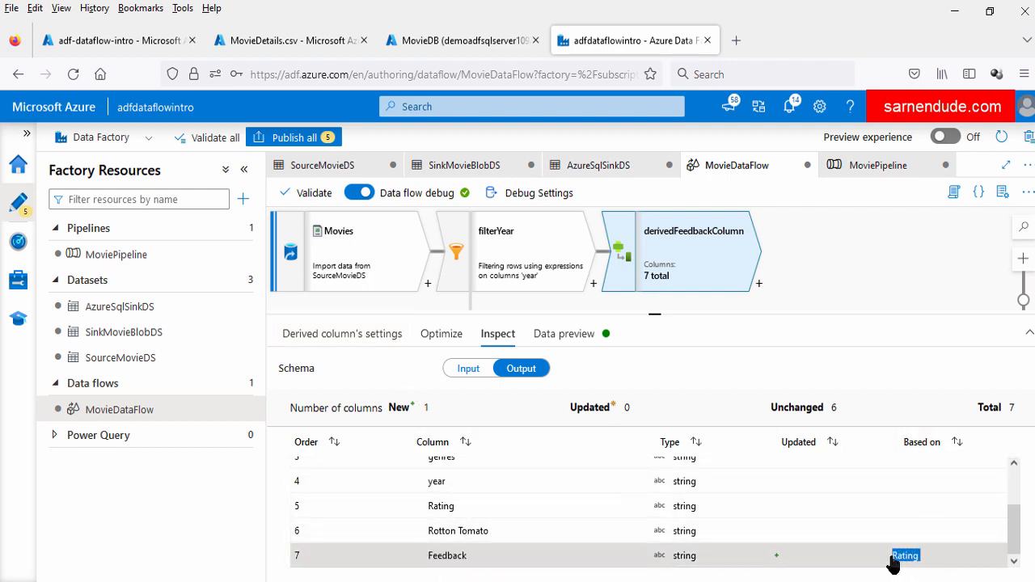
double_click(441, 508)
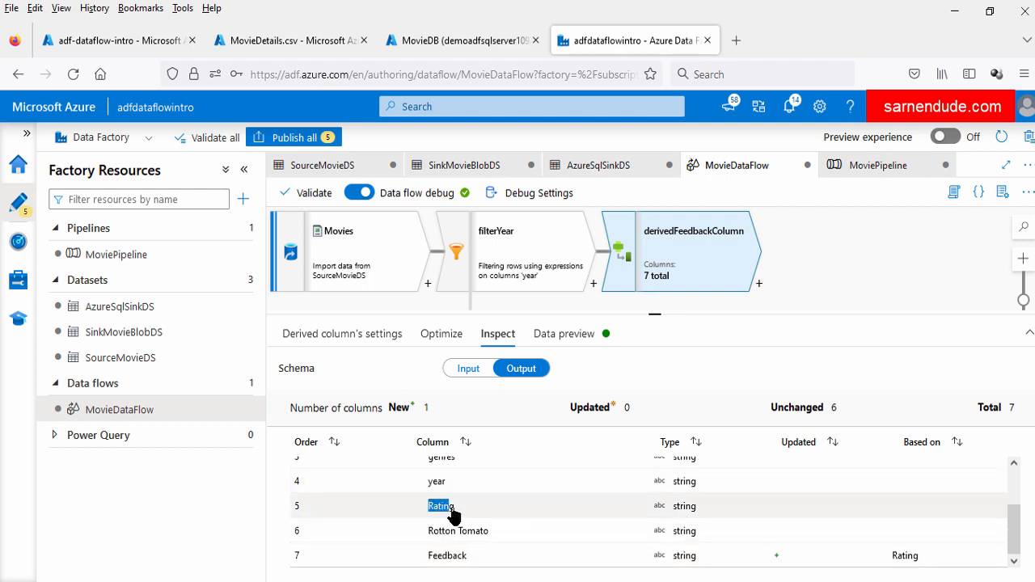
left_click(427, 564)
left_click_drag(427, 563, 469, 560)
left_click_drag(890, 557, 925, 563)
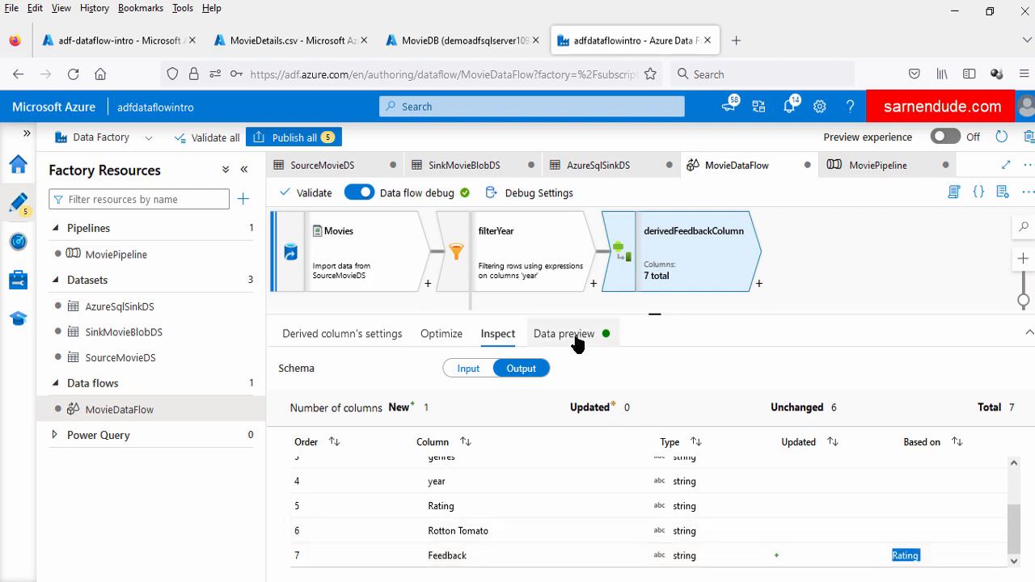
Load derivedFeedbackColumn's data preview and compare the Feedback values with the Rating values
left_click(564, 334)
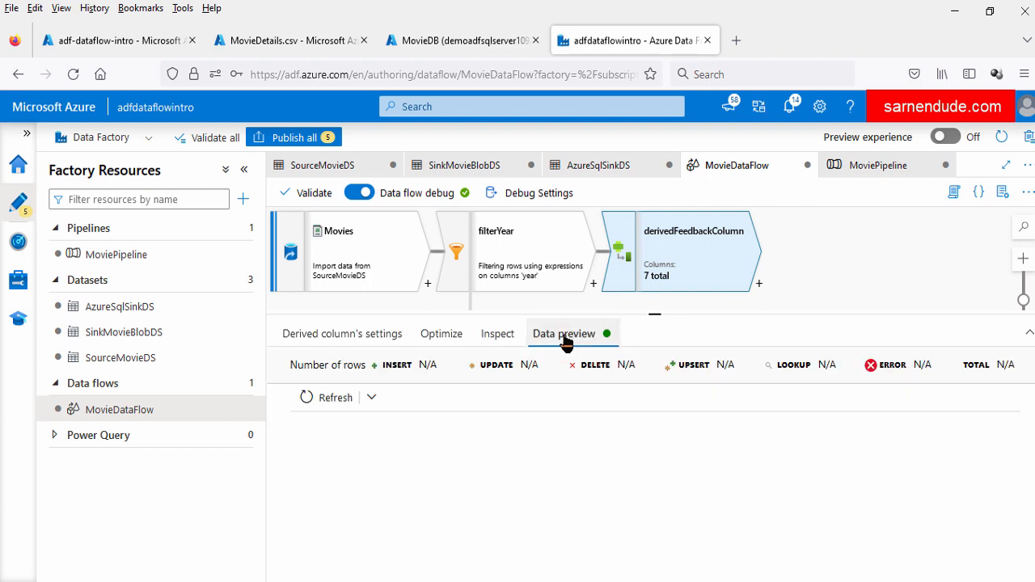
left_click(328, 397)
left_click_drag(911, 431, 908, 458)
left_click(898, 504)
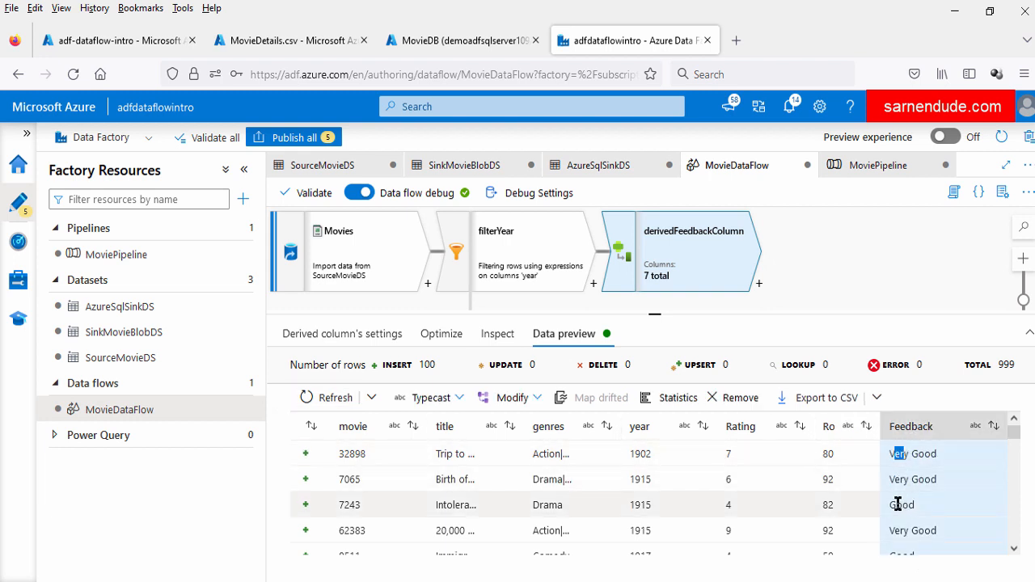
scroll(896, 504, "down", 5)
scroll(894, 505, "up", 5)
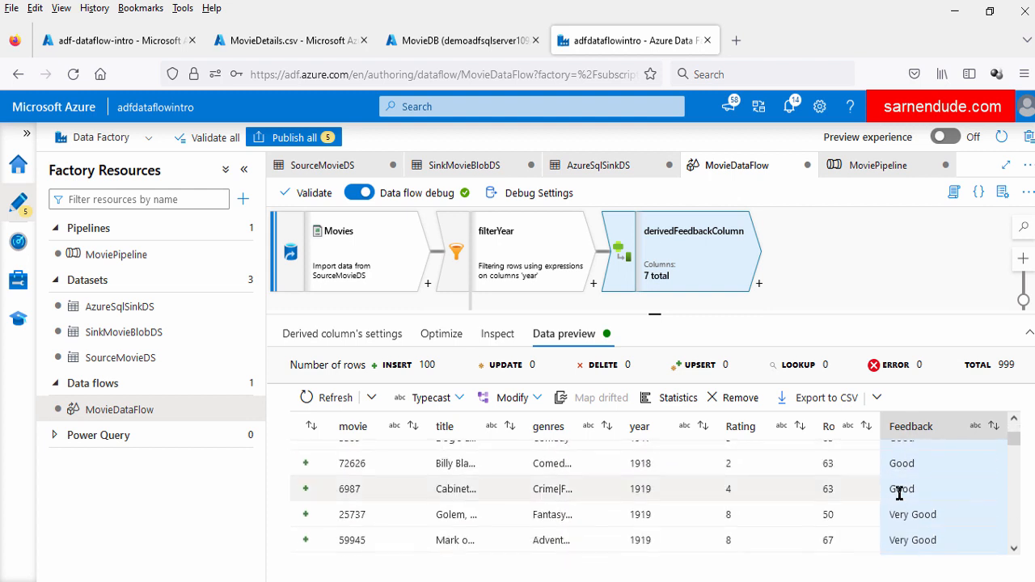
double_click(727, 454)
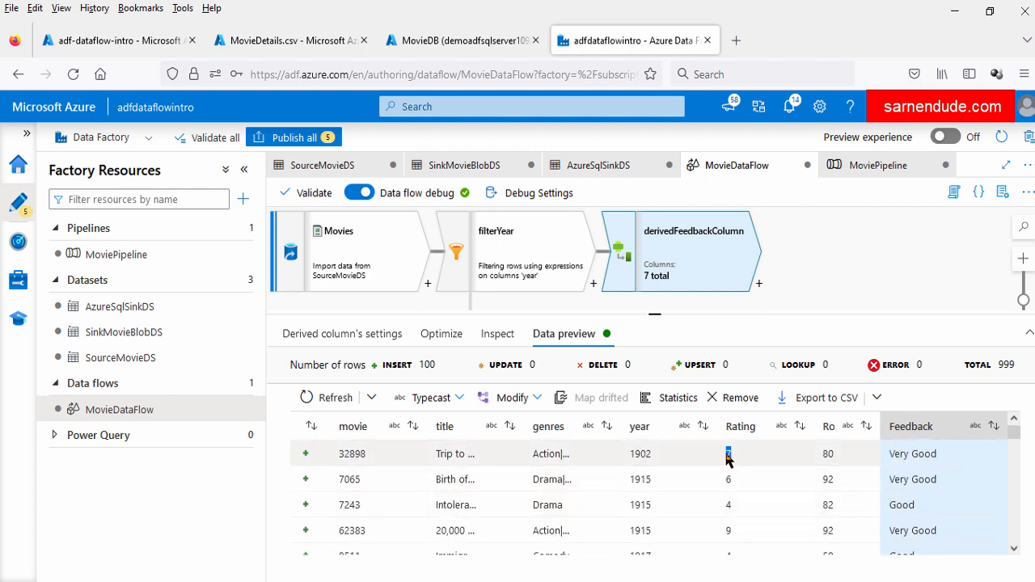
Add a Sink destination after derivedFeedbackColumn and name its output stream sinkSQL
left_click_drag(796, 315, 798, 335)
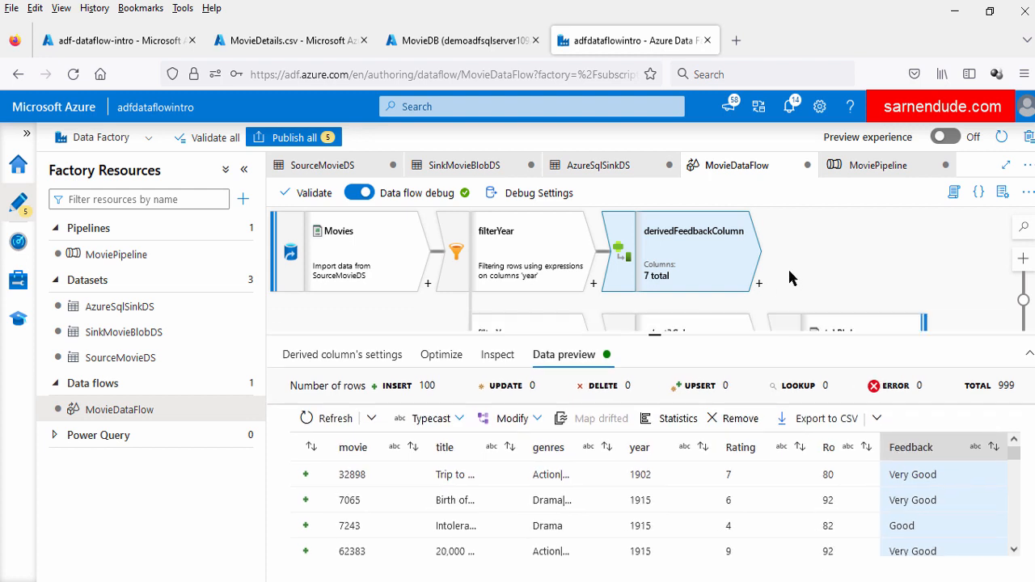
left_click(760, 284)
scroll(831, 483, "down", 2)
scroll(830, 484, "down", 5)
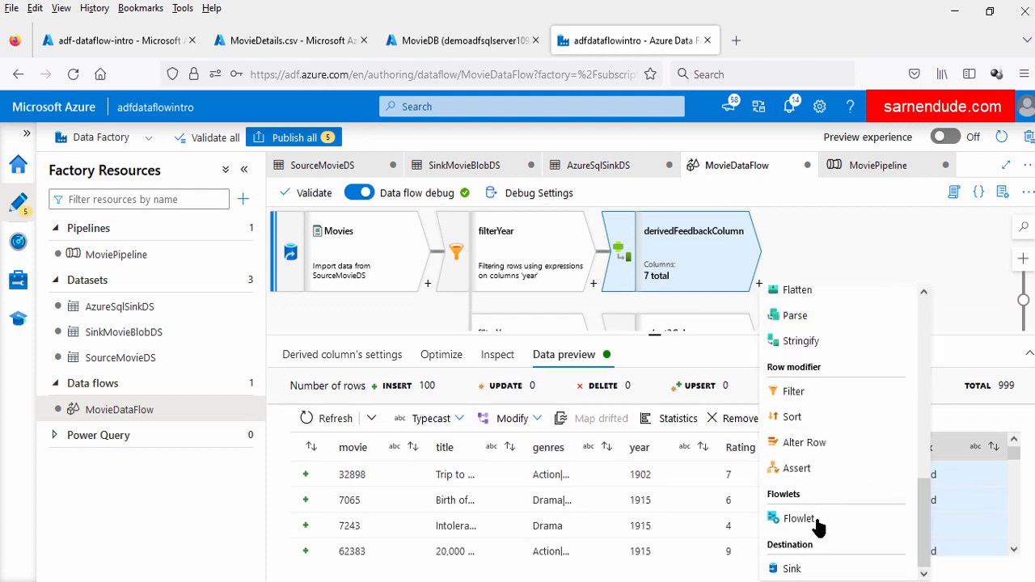
left_click(791, 570)
left_click(496, 393)
key("shift+Left")
type("SQL")
Assign the AzureSqlSinkDS dataset to sinkSQL and check its allowed update methods
scroll(513, 429, "down", 1)
left_click(603, 478)
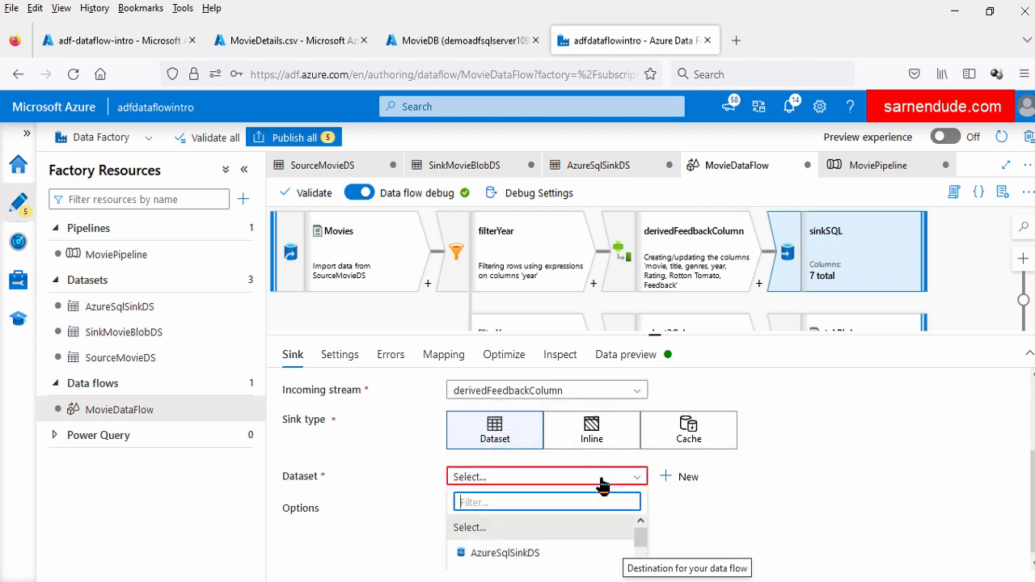
scroll(583, 546, "down", 1)
scroll(534, 550, "up", 1)
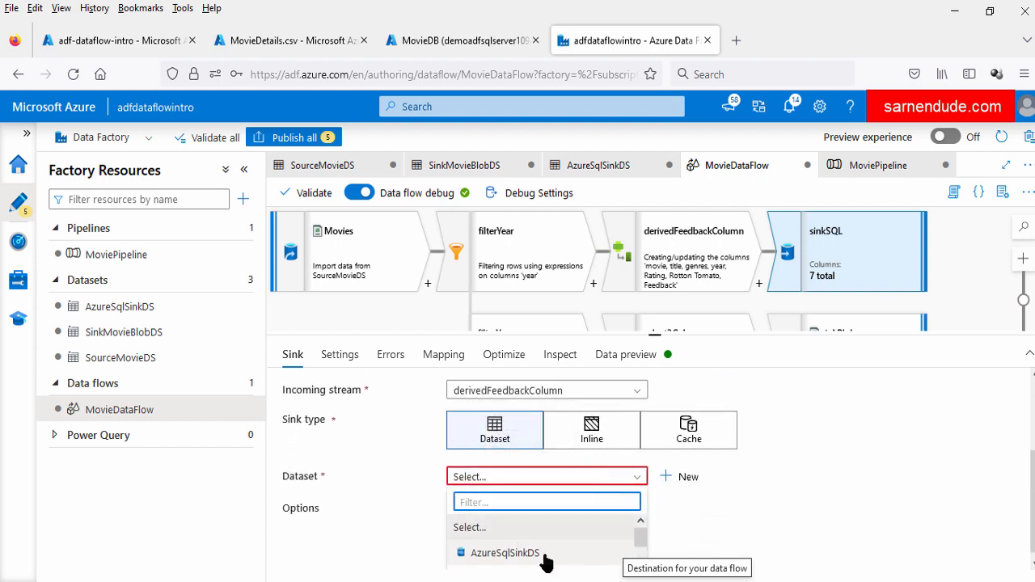
left_click(522, 553)
left_click(339, 356)
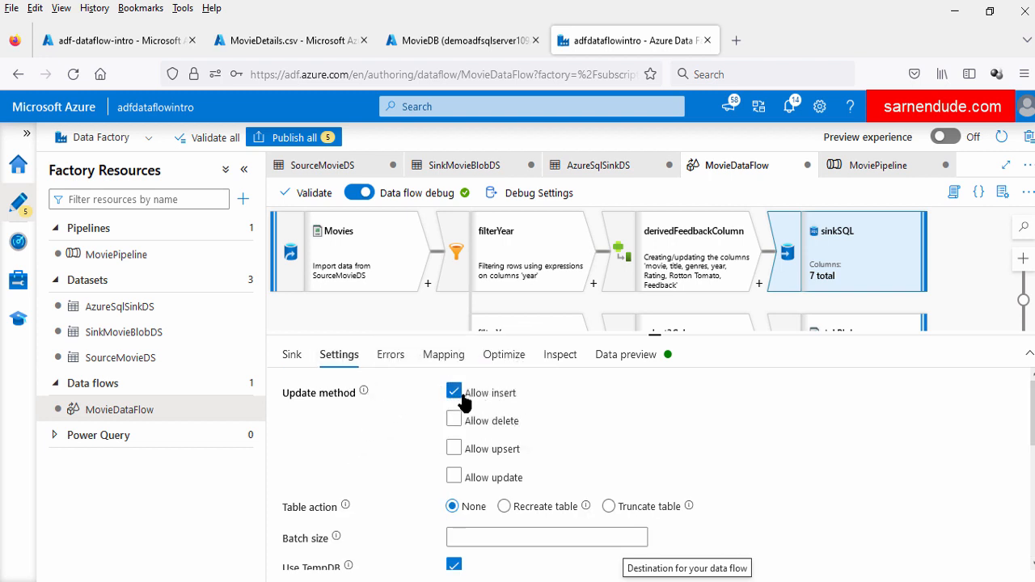
mouse_move(557, 402)
Turn off auto mapping for sinkSQL and review the mappings of movie, year, Rating and Feedback
left_click(445, 361)
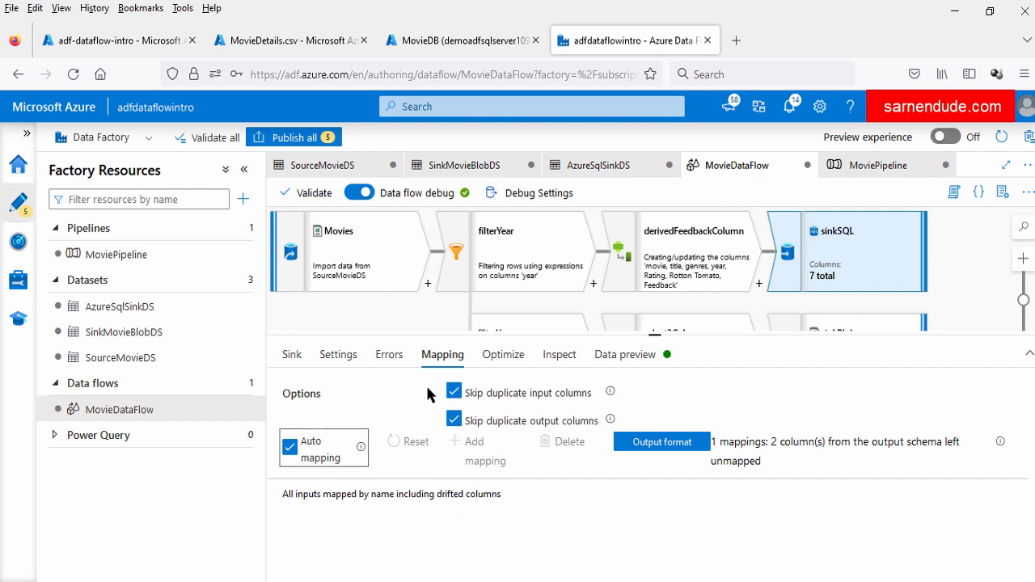
left_click(289, 450)
scroll(364, 397, "down", 1)
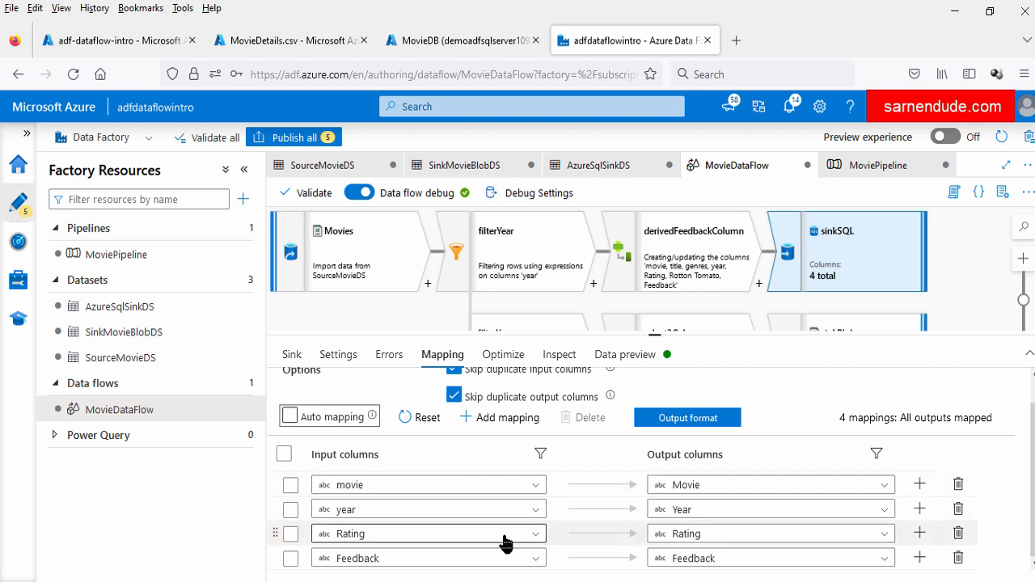
scroll(563, 371, "up", 1)
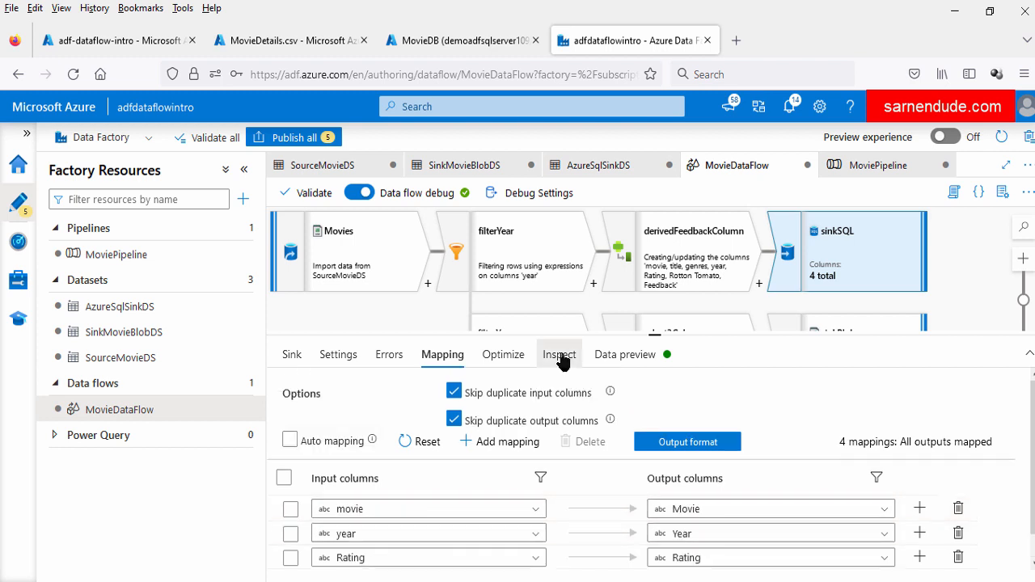
Inspect sinkSQL's output schema, checking the numbers of updated, dropped, unchanged and total columns
left_click(561, 356)
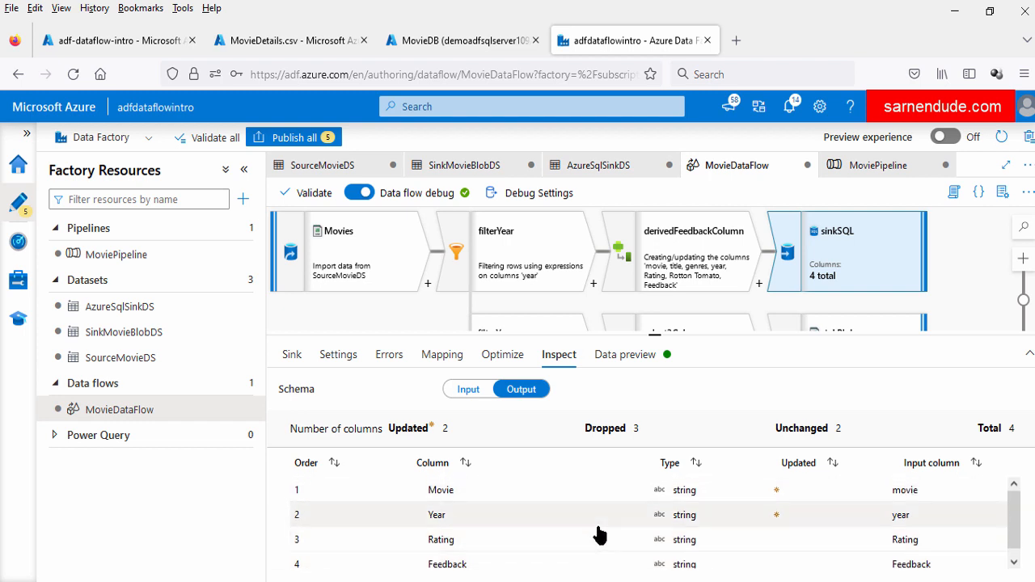
double_click(446, 428)
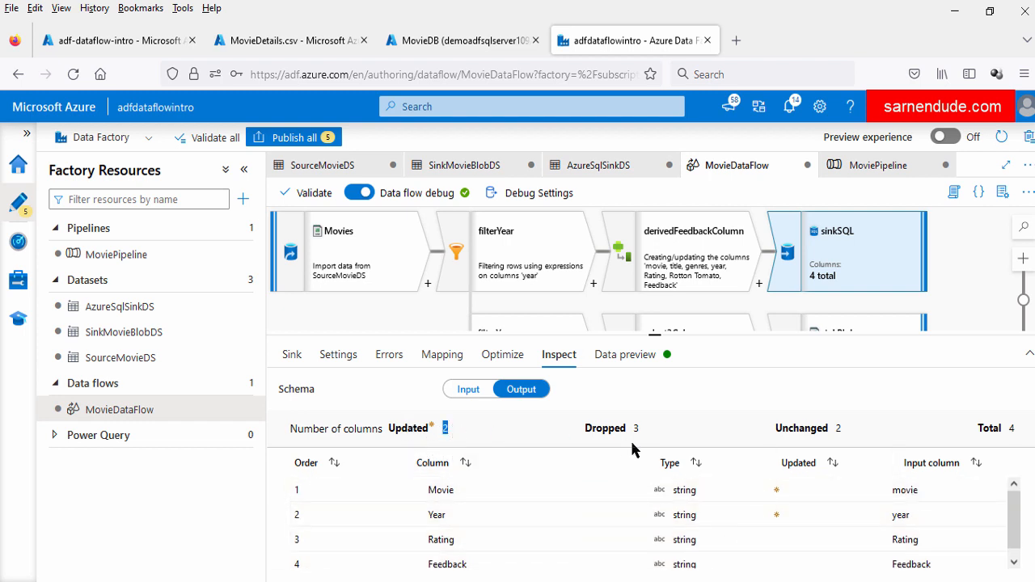
double_click(635, 428)
double_click(837, 428)
left_click(974, 441)
left_click_drag(1018, 437, 981, 429)
left_click(770, 405)
Load sinkSQL's data preview to check the Movie, Year, Rating and Feedback output
left_click(625, 354)
left_click(328, 418)
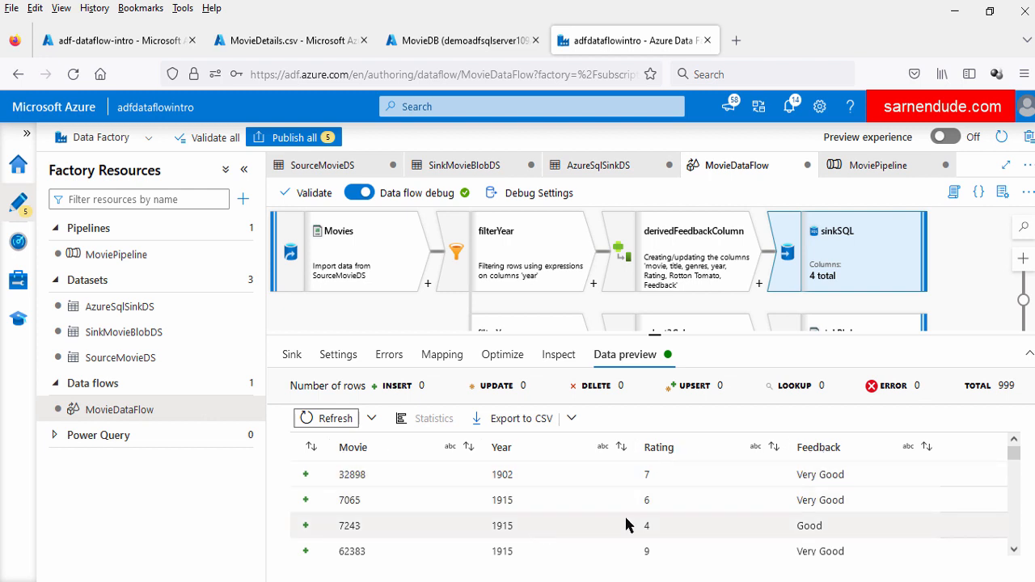
left_click_drag(510, 335, 510, 440)
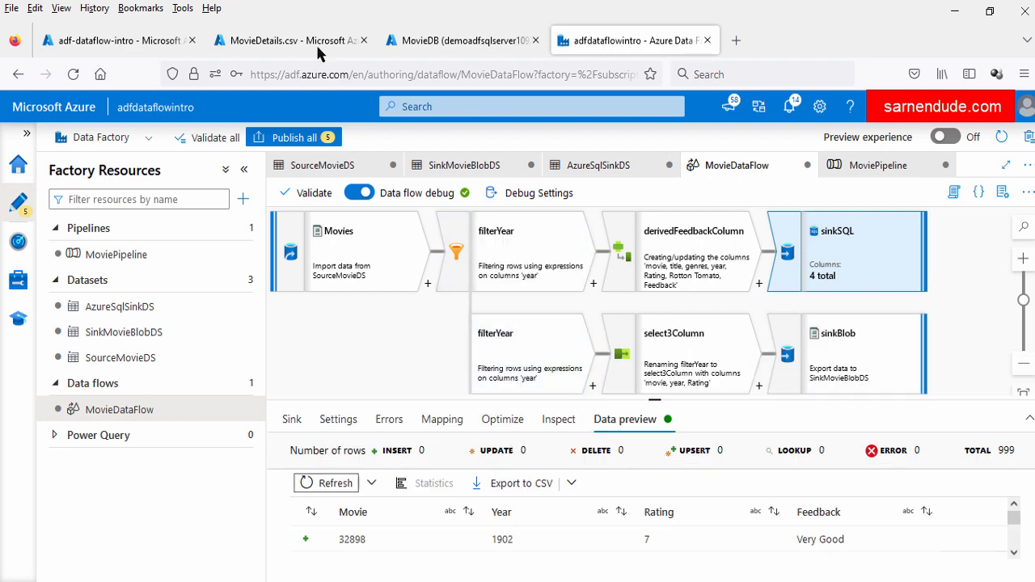
Switch to the MovieDB query editor and run SELECT * FROM dbo.Movie to check the table's contents before the pipeline run
left_click(441, 44)
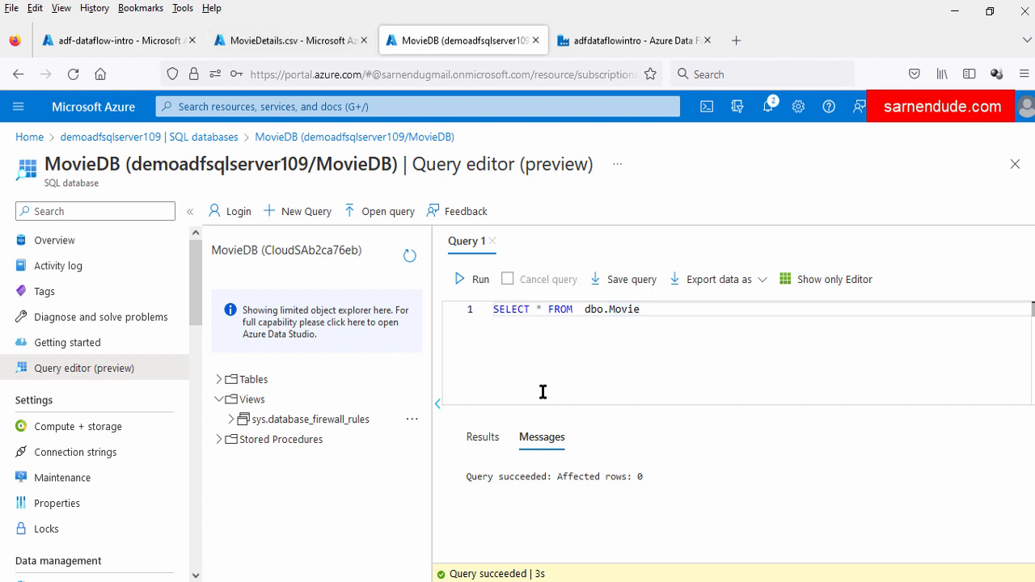
left_click_drag(639, 311, 483, 308)
left_click(477, 279)
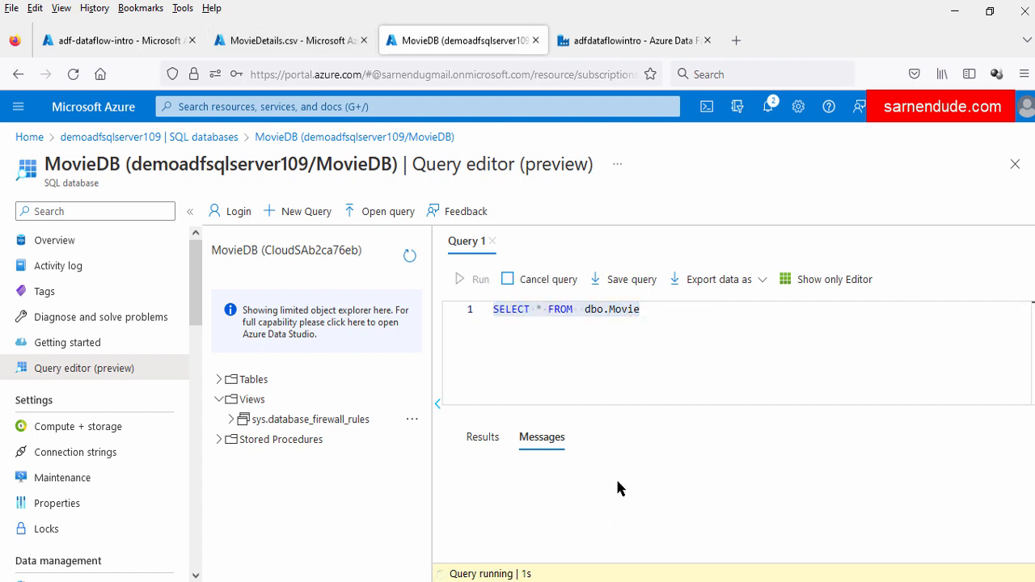
left_click_drag(523, 476, 655, 469)
left_click(650, 472)
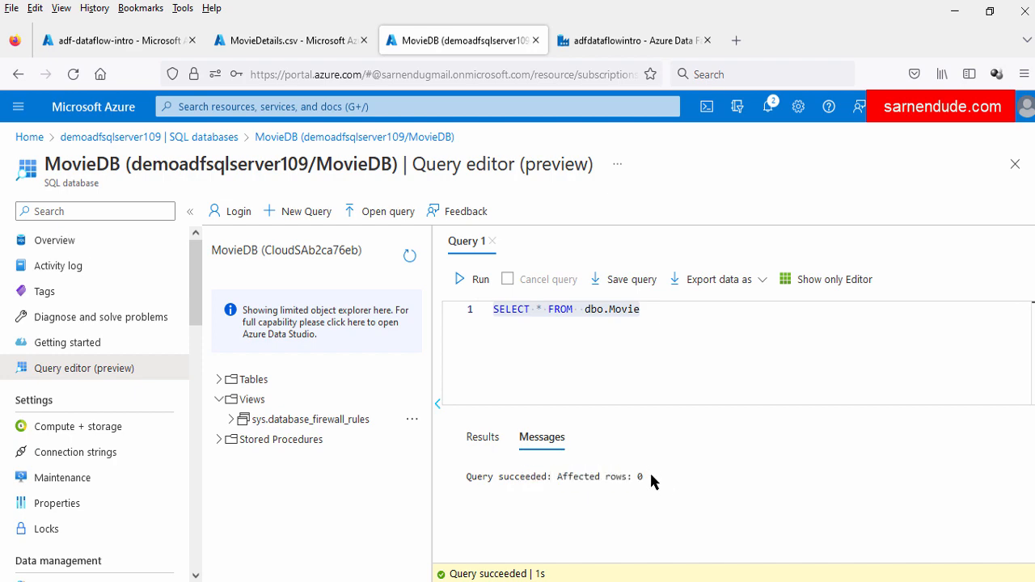
Switch to the storage account's cleanmovie container and delete the MovieDetails.csv blob
left_click(287, 40)
left_click(1015, 163)
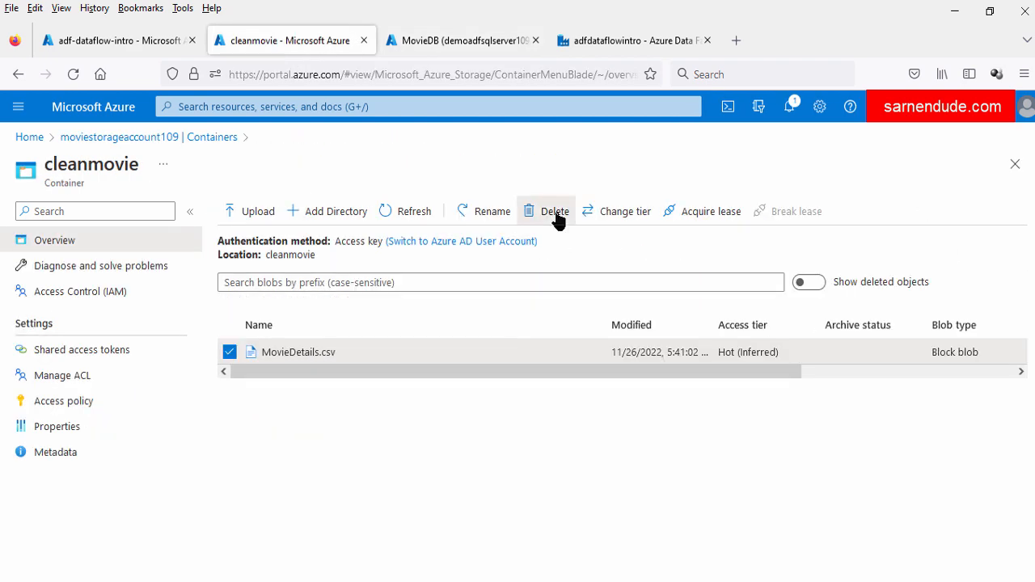
left_click(555, 211)
left_click(250, 322)
Return to Azure Data Factory and validate MoviePipeline
left_click(633, 41)
left_click(467, 194)
left_click_drag(833, 393, 897, 398)
left_click(760, 561)
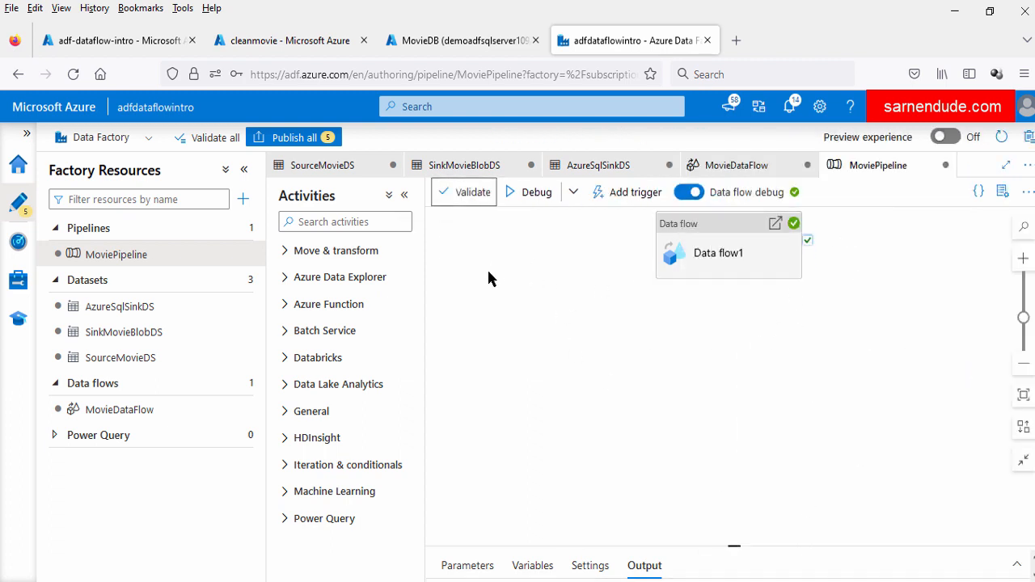
Start a debug run of MoviePipeline and check the Data flow activity's status and duration in the run output
left_click(531, 194)
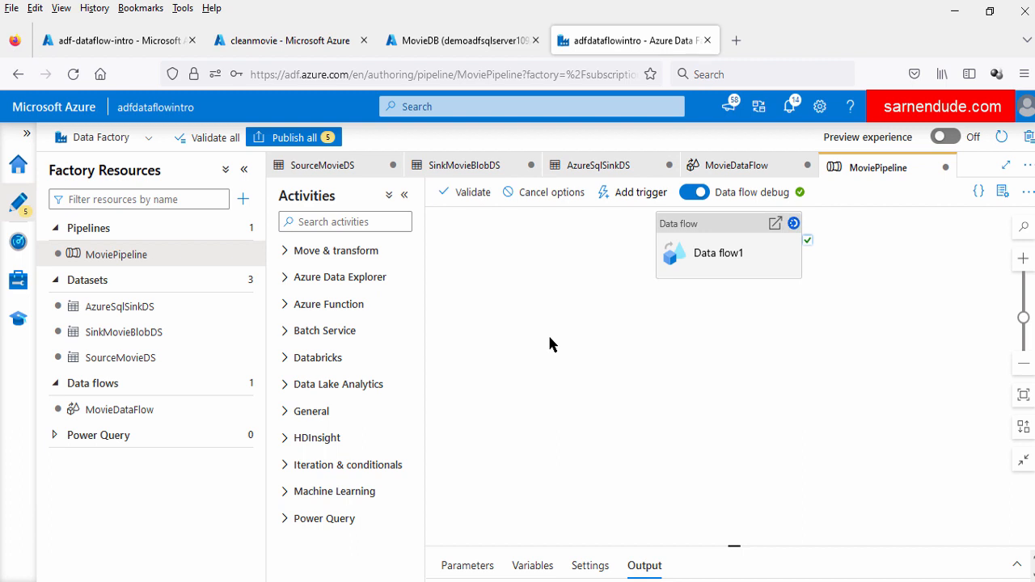
left_click(725, 565)
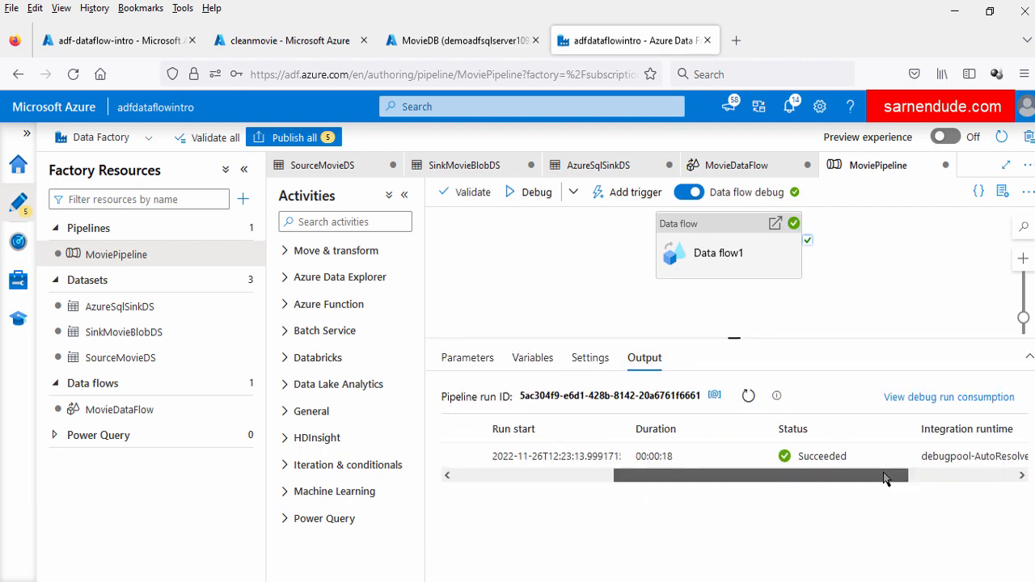
left_click_drag(884, 473, 769, 485)
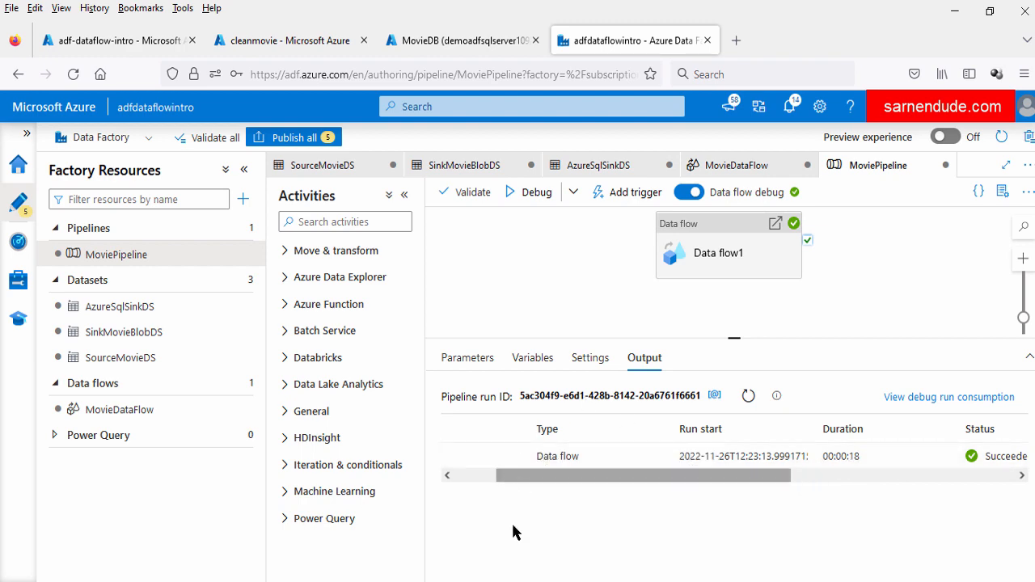
Switch to the MovieDB query editor, rerun SELECT * FROM dbo.Movie and review the Rating and Feedback values in the returned rows
left_click(433, 50)
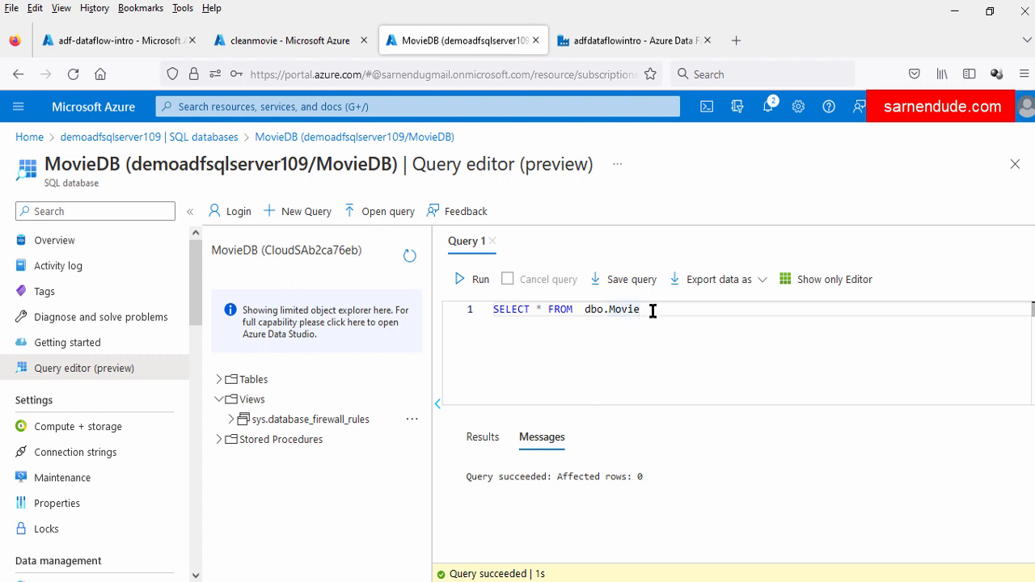
left_click_drag(652, 309, 503, 300)
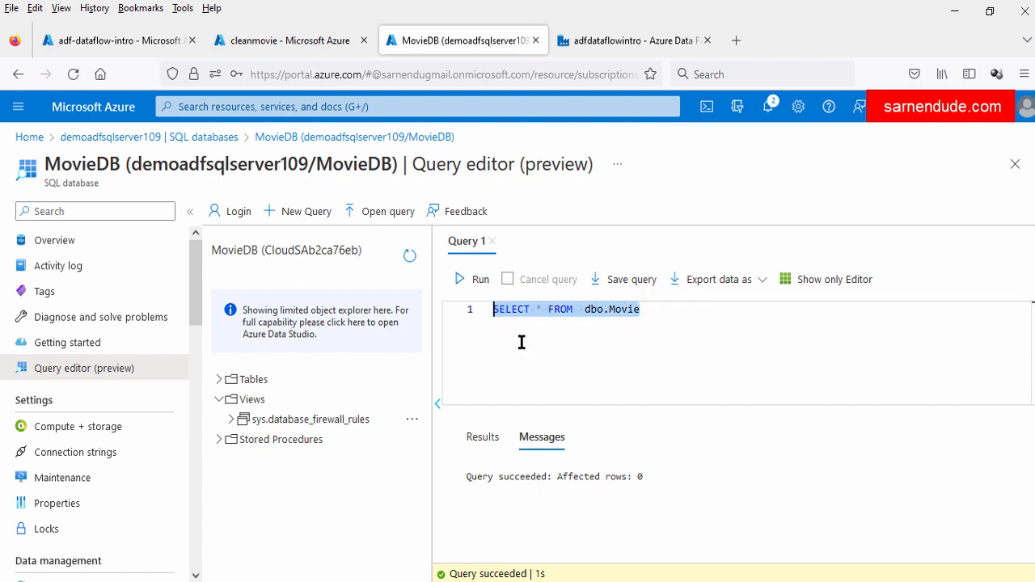
left_click(478, 280)
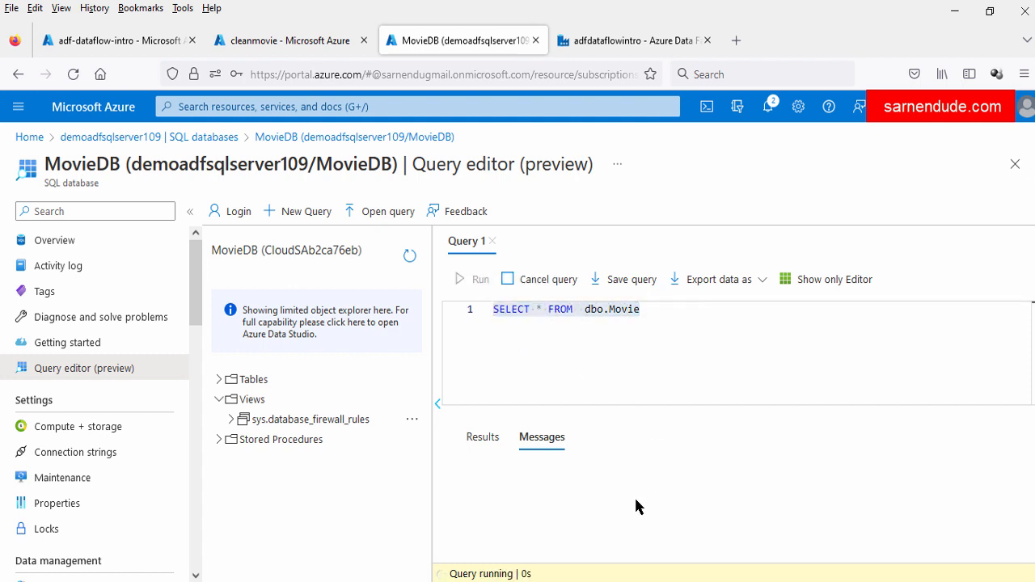
left_click(732, 386)
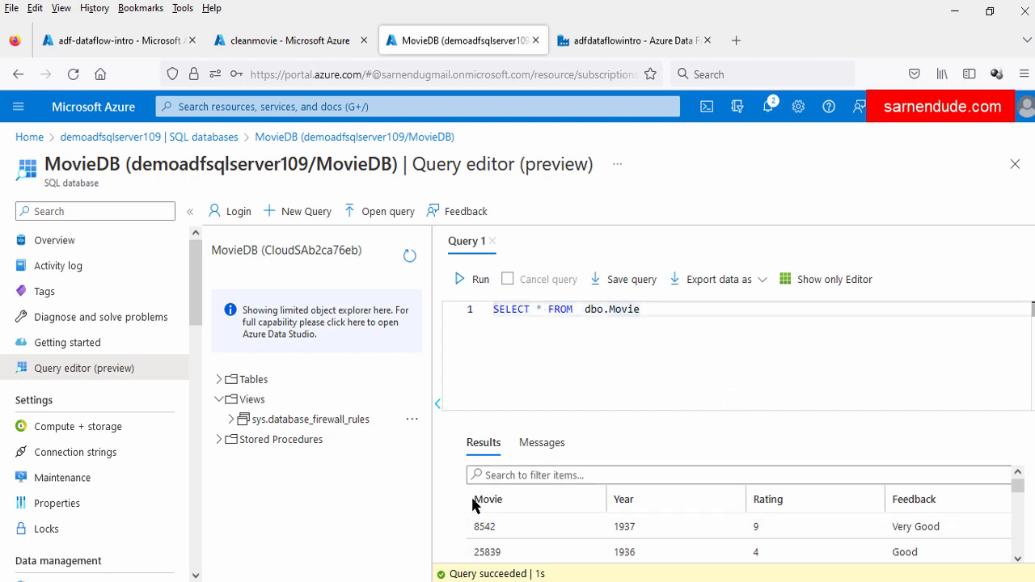
left_click(898, 499)
left_click(915, 527)
left_click(905, 551)
scroll(708, 517, "down", 10)
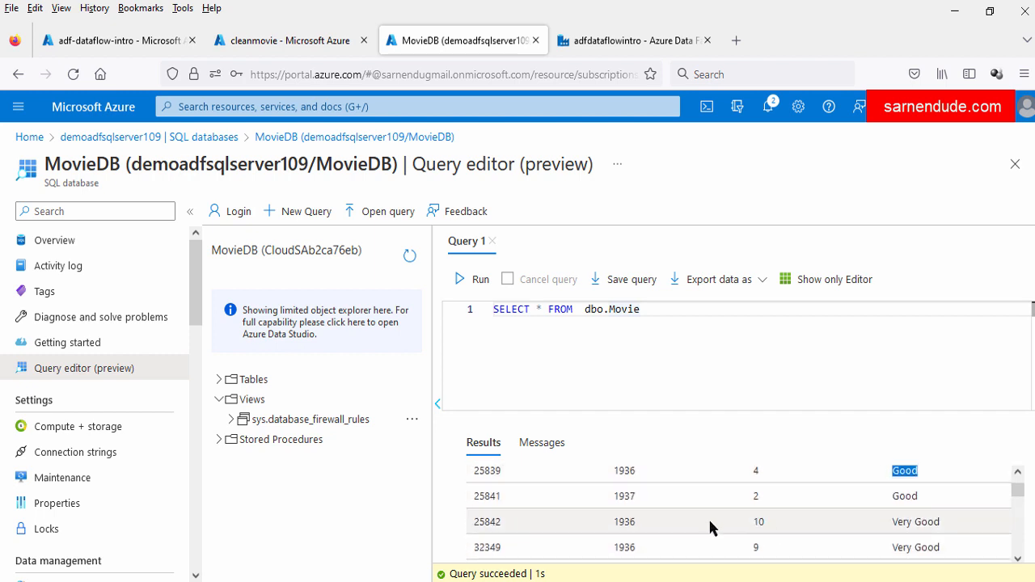
scroll(701, 526, "down", 2)
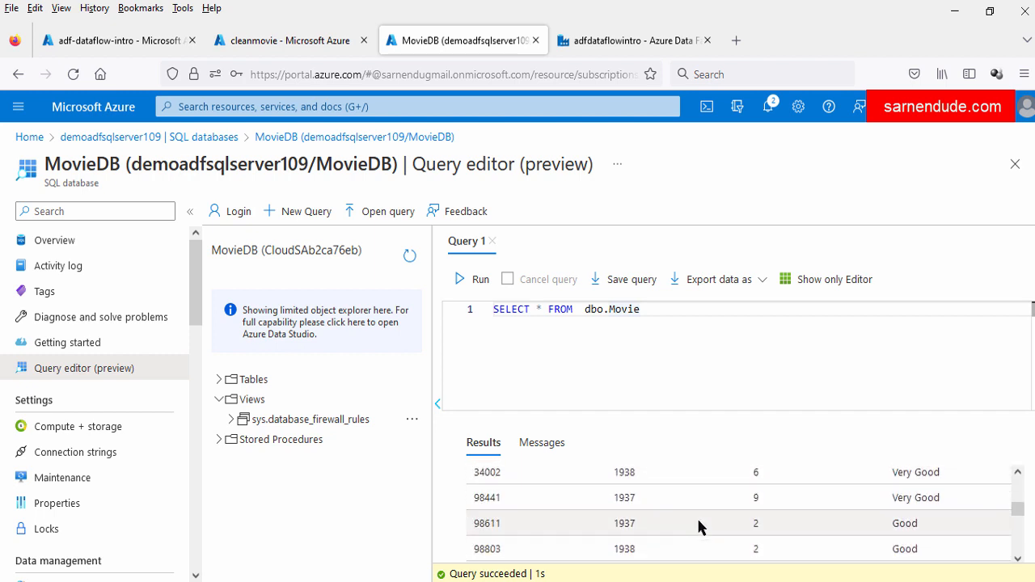
Examine further rows of the dbo.Movie results, comparing each movie's Rating with its Feedback label
scroll(698, 526, "up", 2)
scroll(556, 534, "down", 2)
scroll(666, 518, "down", 8)
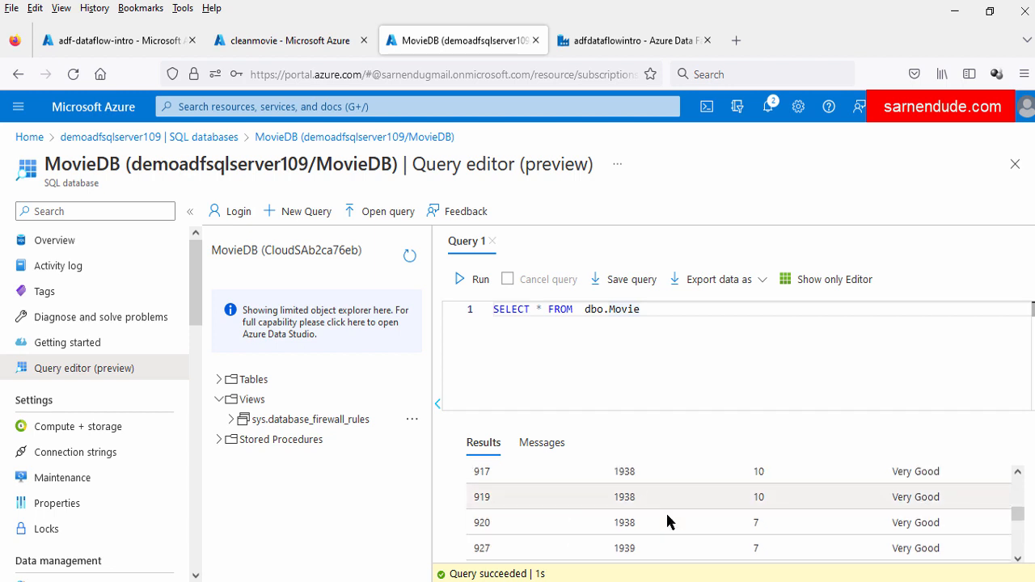
scroll(665, 517, "up", 3)
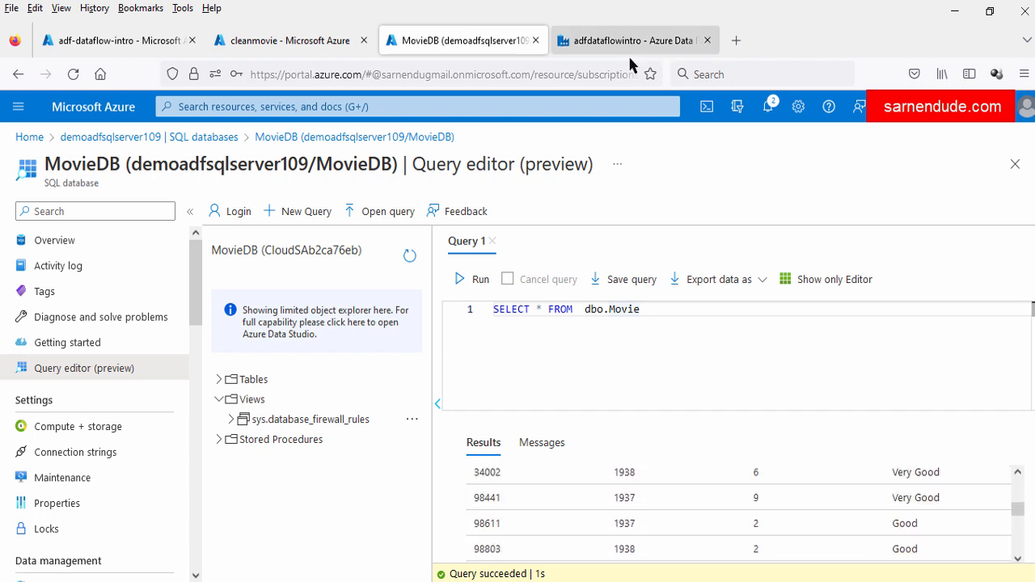
left_click_drag(595, 512, 702, 520)
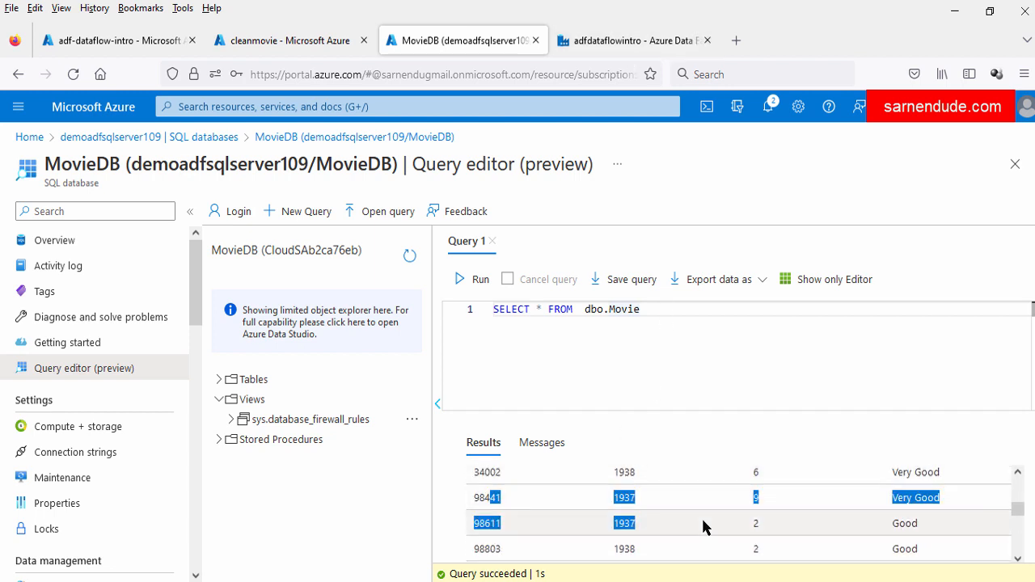
scroll(702, 526, "up", 6)
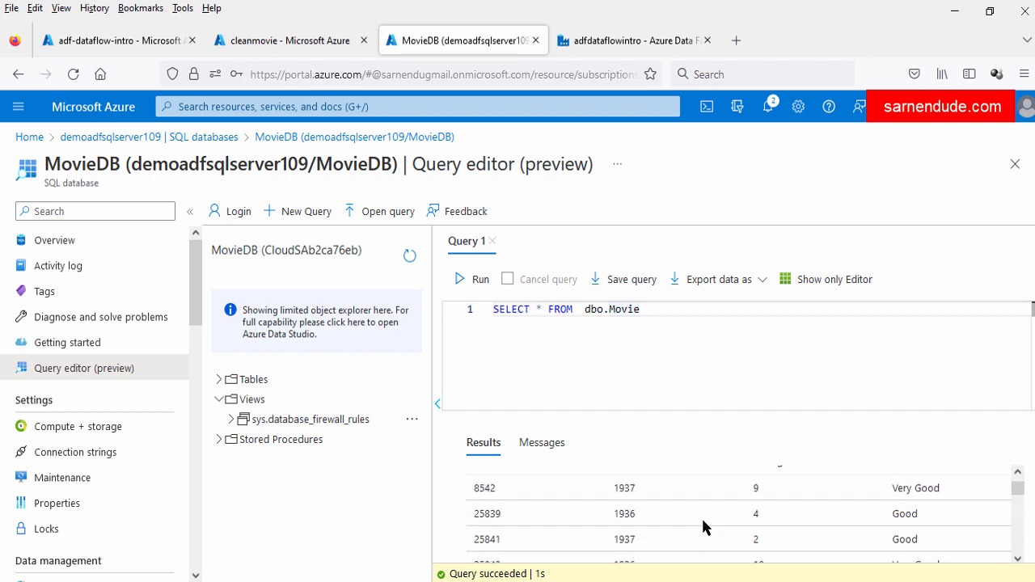
Switch to the cleanmovie container, refresh its blob list, and view the regenerated MovieDetails.csv blob before closing it
left_click(296, 44)
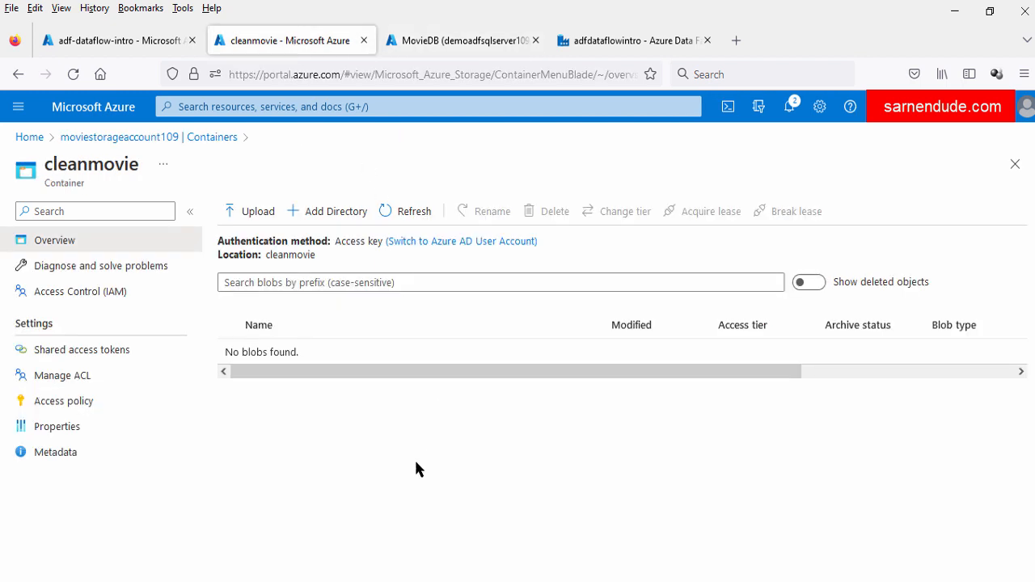
left_click(414, 213)
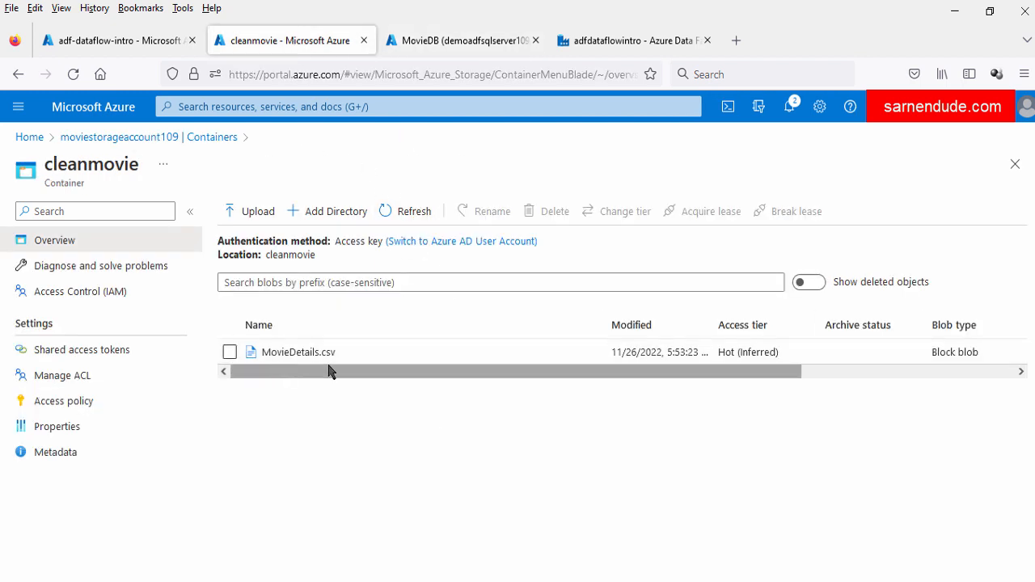
left_click(295, 354)
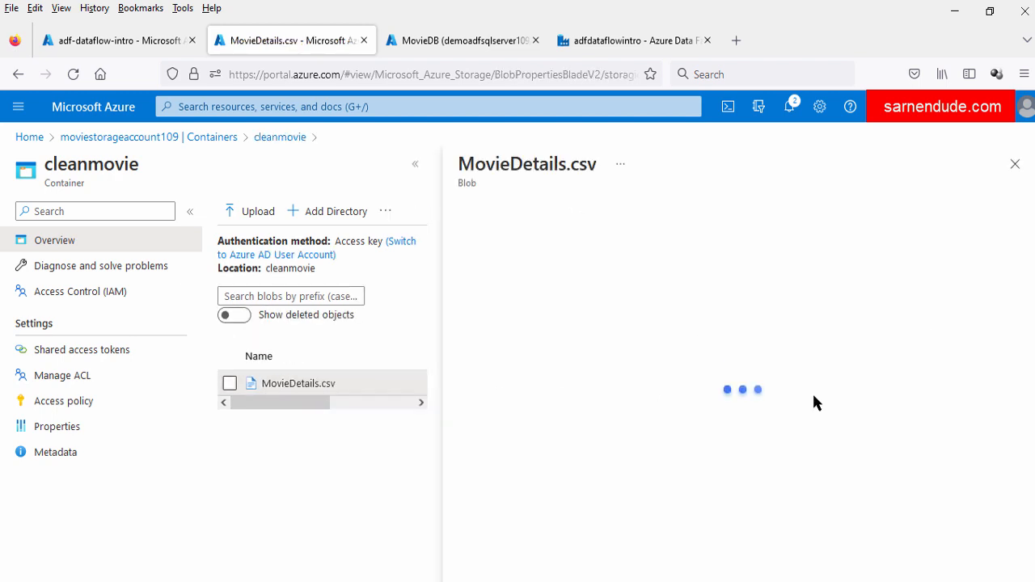
left_click_drag(526, 284, 609, 285)
left_click_drag(533, 302, 566, 368)
left_click(569, 382)
left_click(1015, 164)
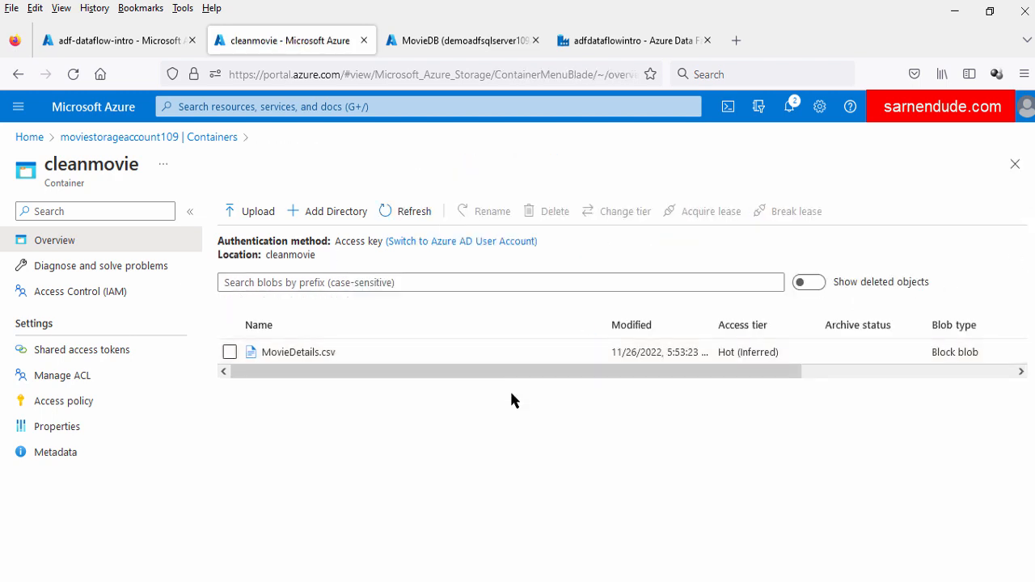
Return to Azure Data Factory and open the Data flow1 run details to check the status and rows written for sinkBlob and sinkSQL
left_click(639, 42)
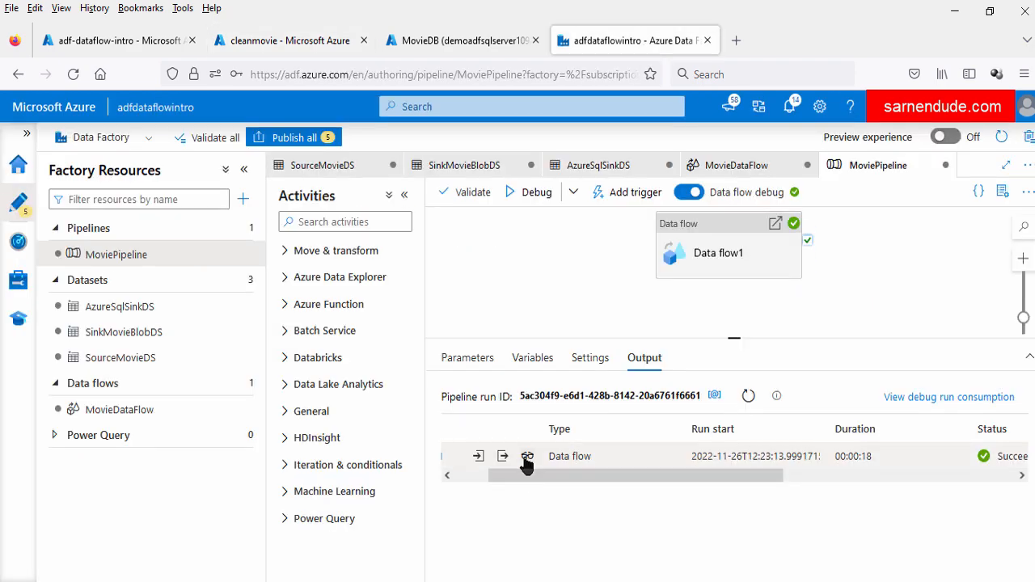
left_click(526, 457)
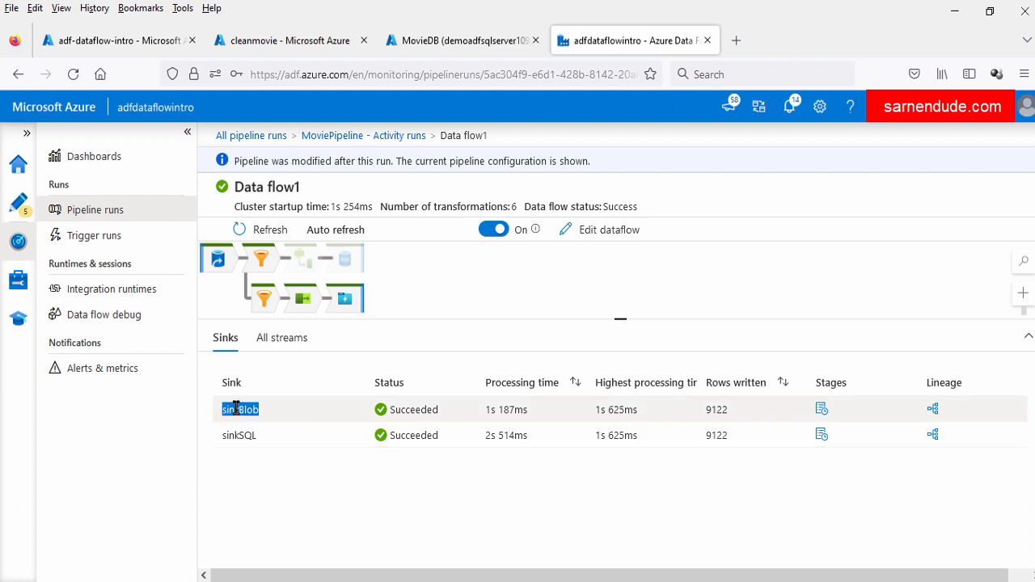
double_click(236, 409)
double_click(237, 436)
left_click(575, 484)
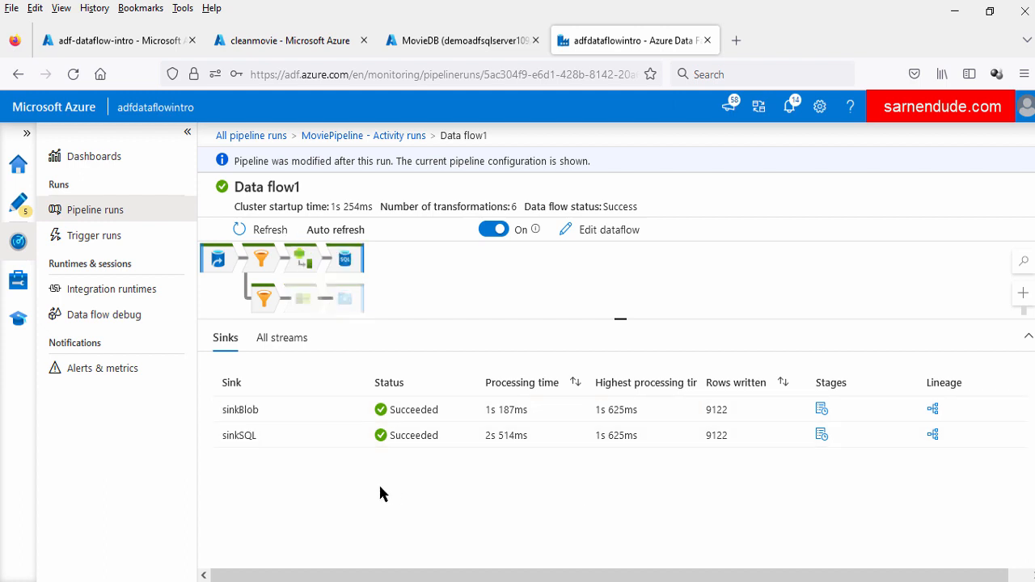
double_click(706, 410)
Switch to the MovieDB query editor and run SELECT COUNT(*) FROM dbo.Movie to count the loaded rows
left_click(451, 43)
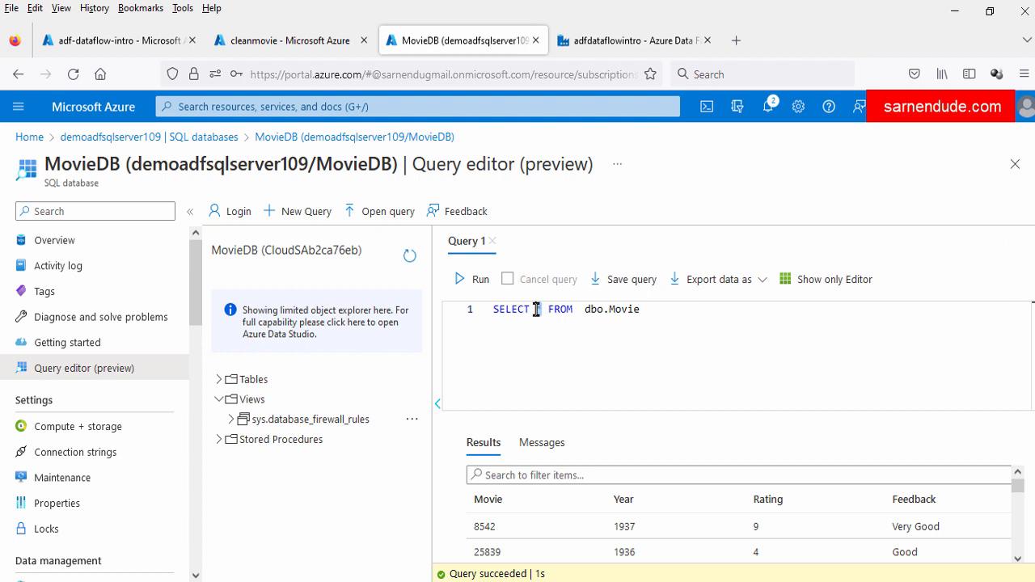
type("COUNT(*)")
left_click(474, 279)
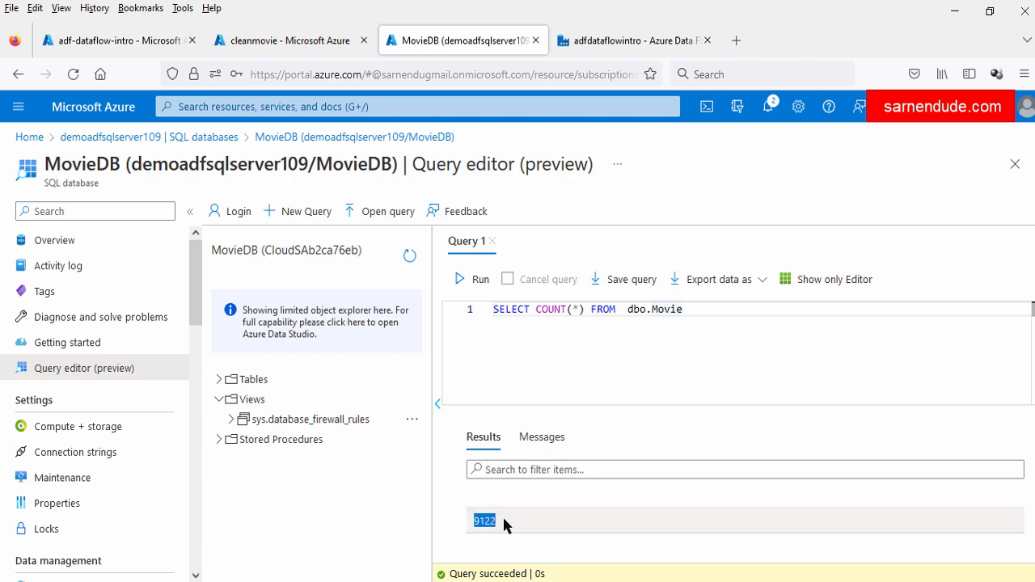
Back in the Data flow1 run details, inspect row and column figures for the Movies source, filterYear and derivedFeedbackColumn transformations
left_click(578, 40)
left_click_drag(623, 319, 621, 305)
left_click(217, 261)
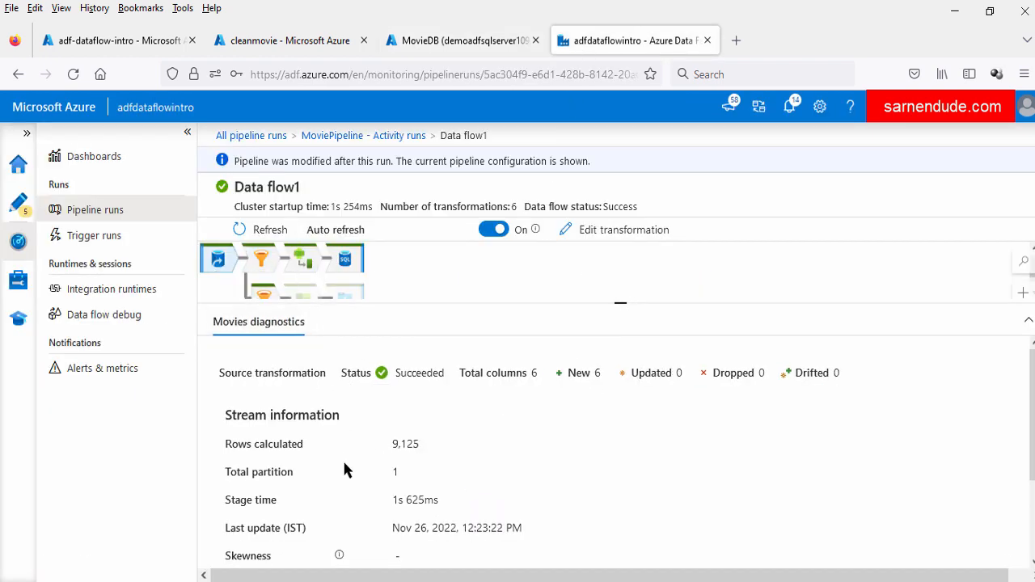
left_click_drag(393, 443, 372, 436)
left_click(369, 438)
left_click(266, 264)
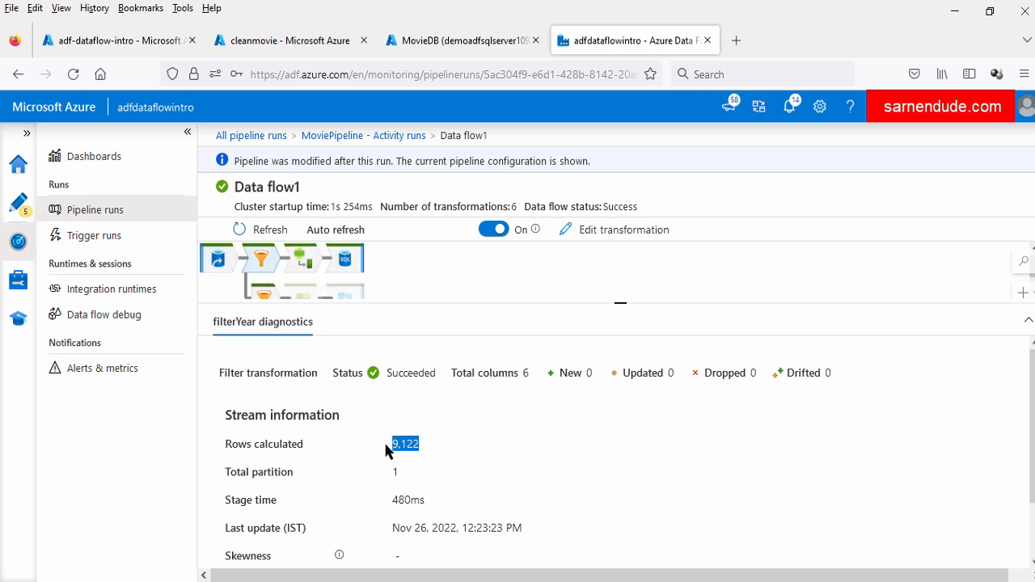
left_click(305, 260)
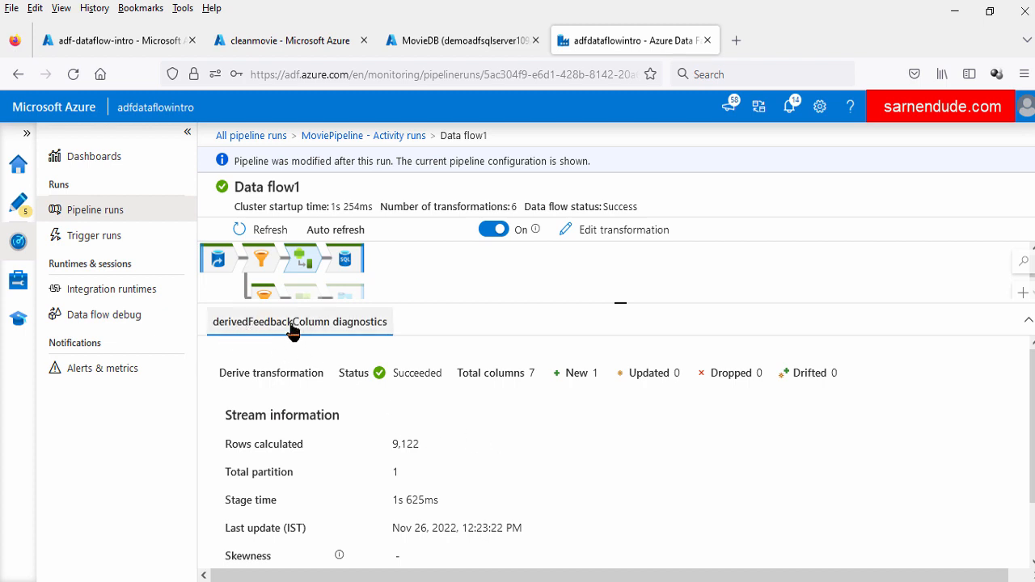
left_click_drag(599, 373, 561, 379)
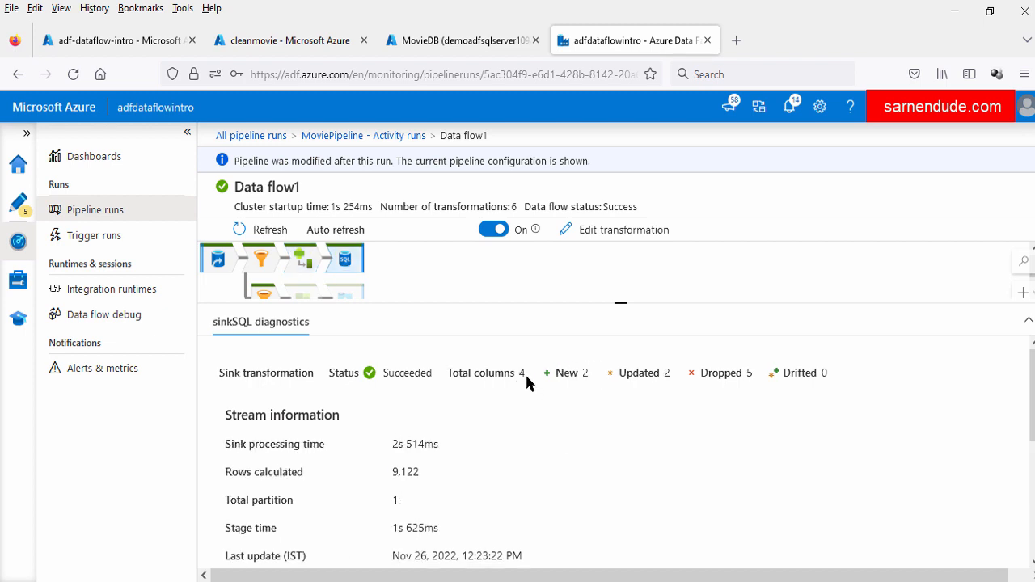
Examine the sinkSQL diagnostics for total columns, rows calculated and sink processing time
left_click_drag(526, 377, 450, 377)
left_click(459, 419)
left_click_drag(389, 472, 420, 472)
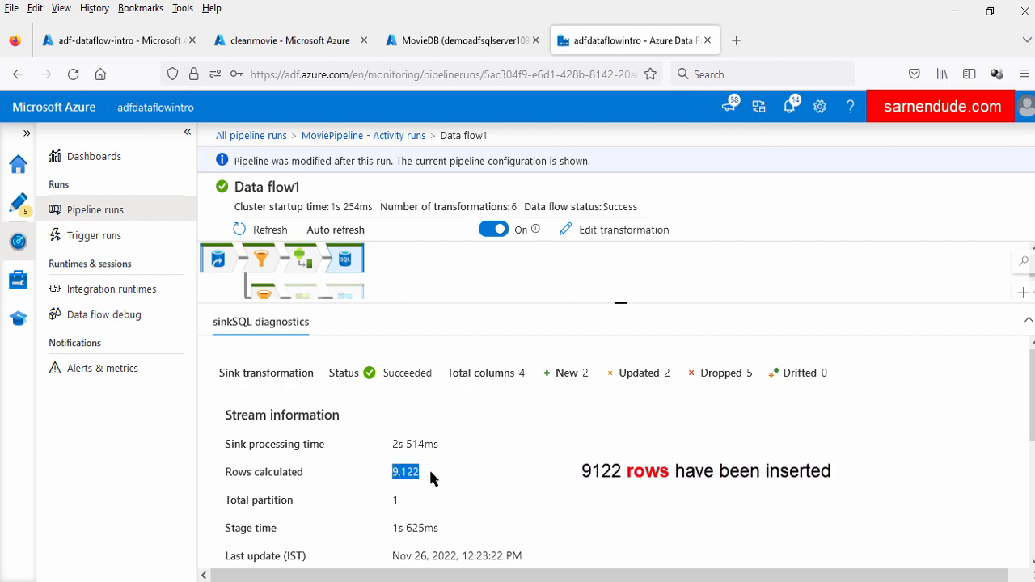
scroll(429, 478, "down", 1)
scroll(511, 469, "up", 1)
left_click(389, 443)
left_click_drag(394, 443, 434, 442)
left_click(449, 441)
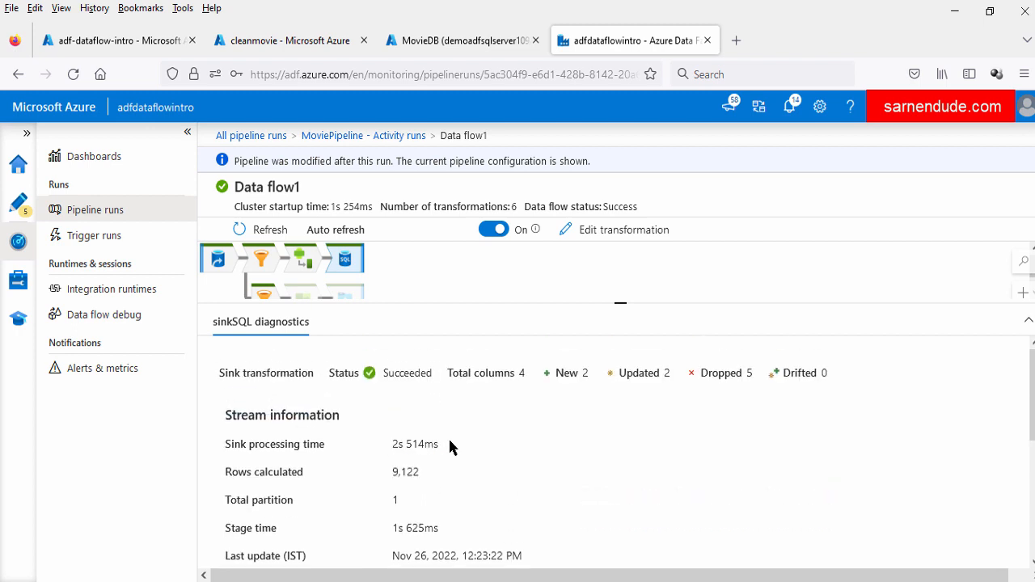